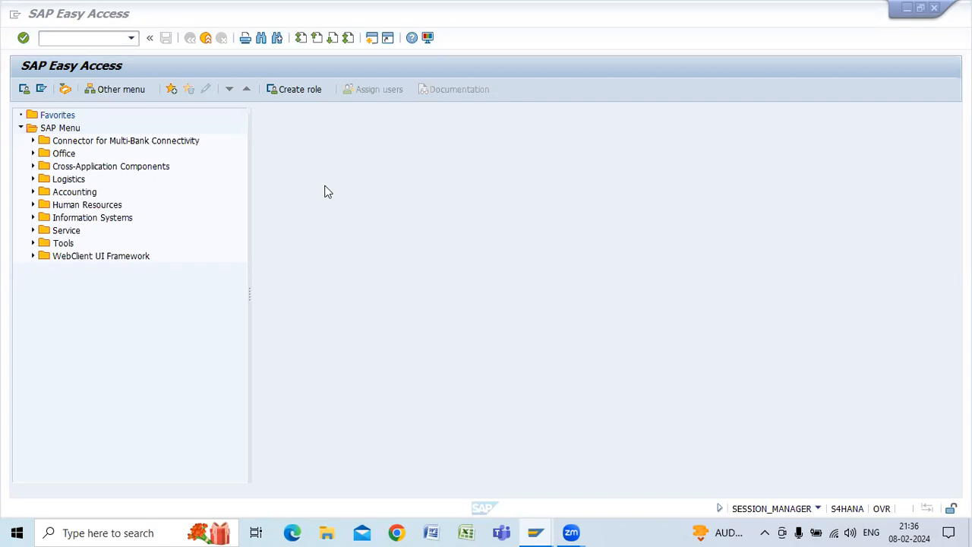
Start transaction OBY6 and position the company code list at Q300.
{"action": "left_click", "coordinate": [51, 40]}
{"action": "type", "text": "oby6"}
{"action": "key", "text": "Return"}
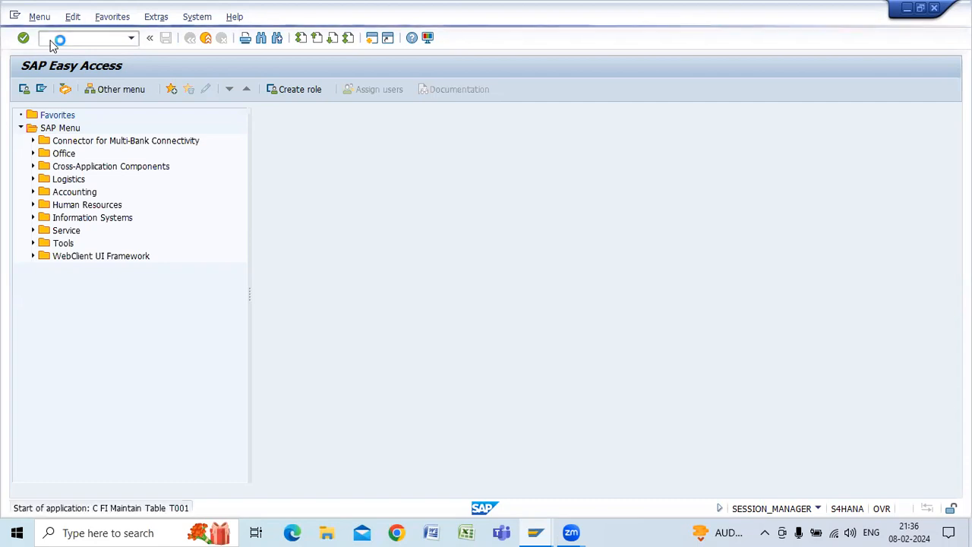
{"action": "left_click", "coordinate": [228, 476]}
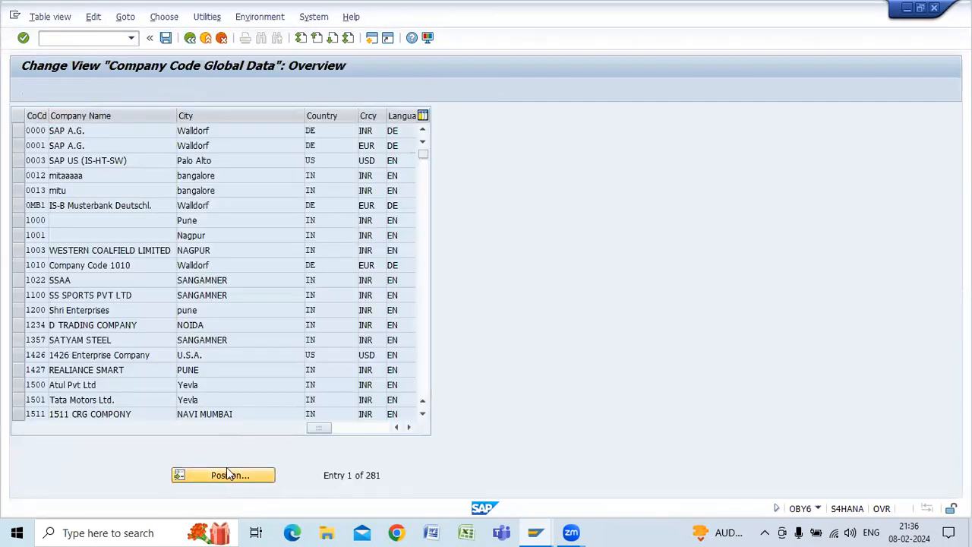
{"action": "type", "text": "q"}
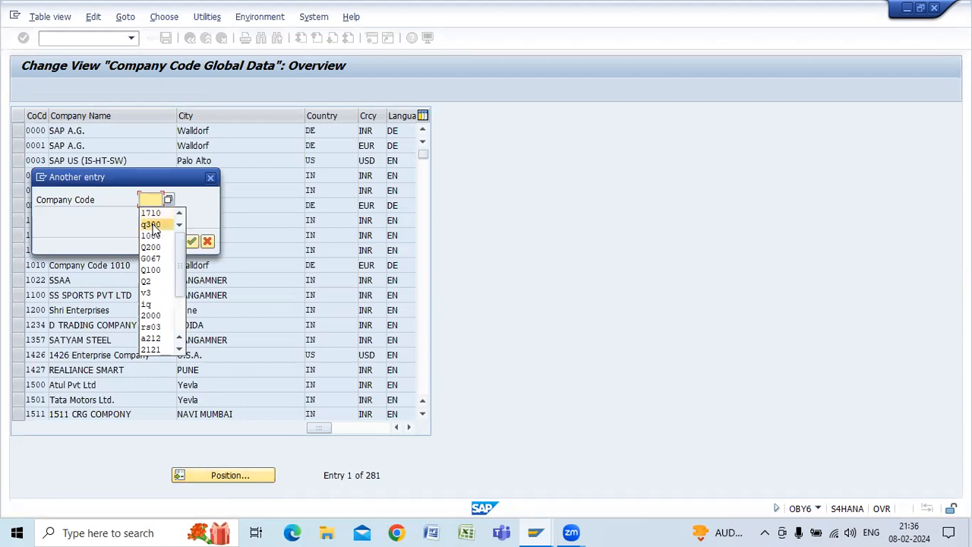
{"action": "left_click", "coordinate": [149, 225]}
{"action": "left_click", "coordinate": [190, 241]}
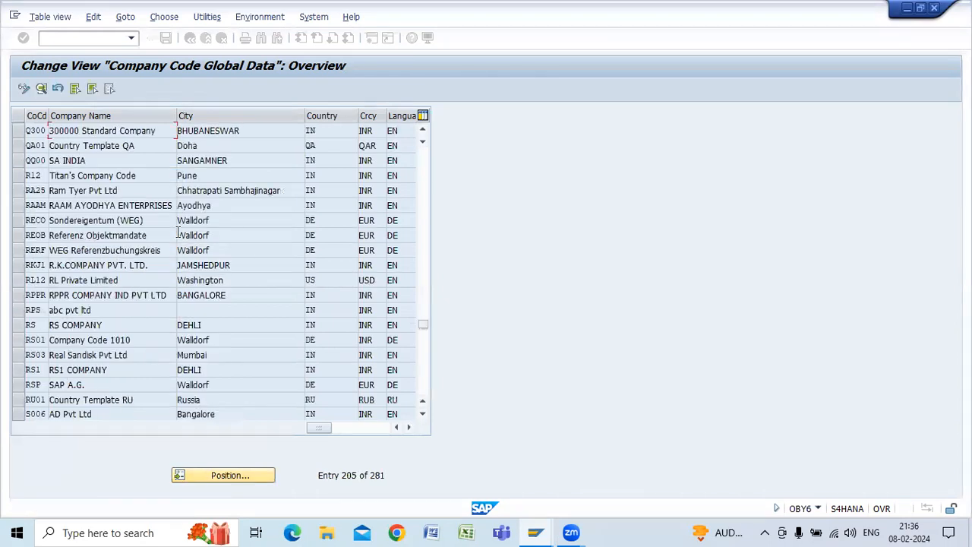
Review the global data details of company code Q300 and return to the SAP Easy Access screen.
{"action": "double_click", "coordinate": [71, 133]}
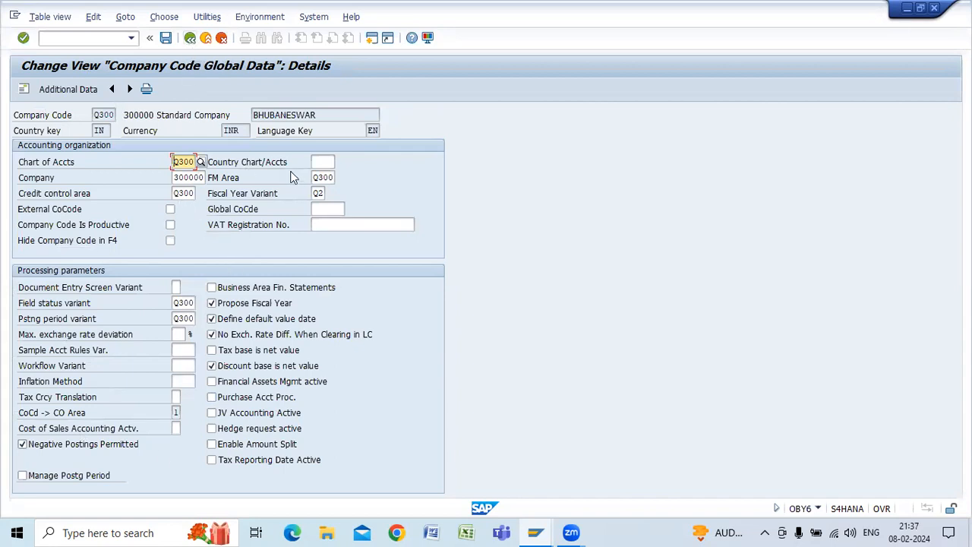
{"action": "left_click", "coordinate": [189, 38]}
{"action": "left_click", "coordinate": [189, 38]}
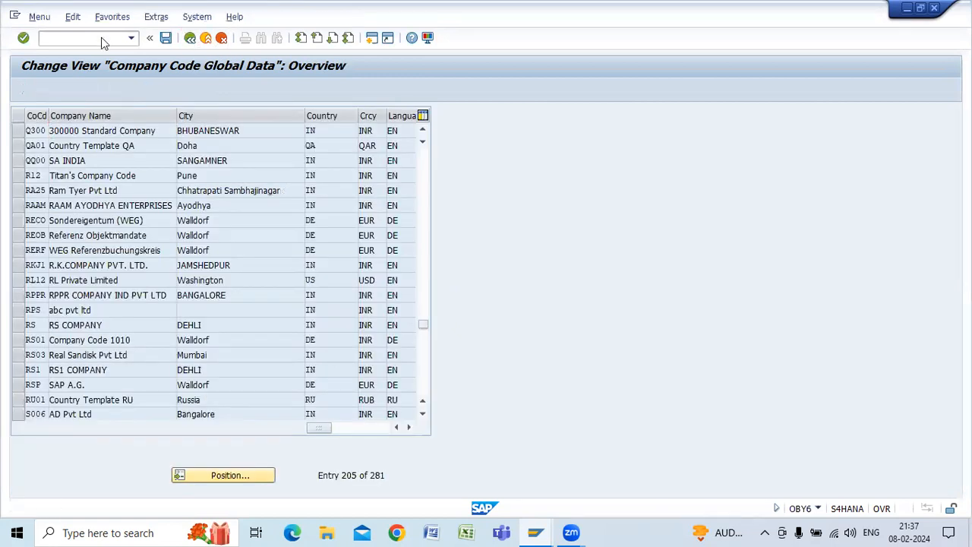
Start transaction OKKP, dismiss the message list and position the controlling area overview at Q300.
{"action": "type", "text": "okkp"}
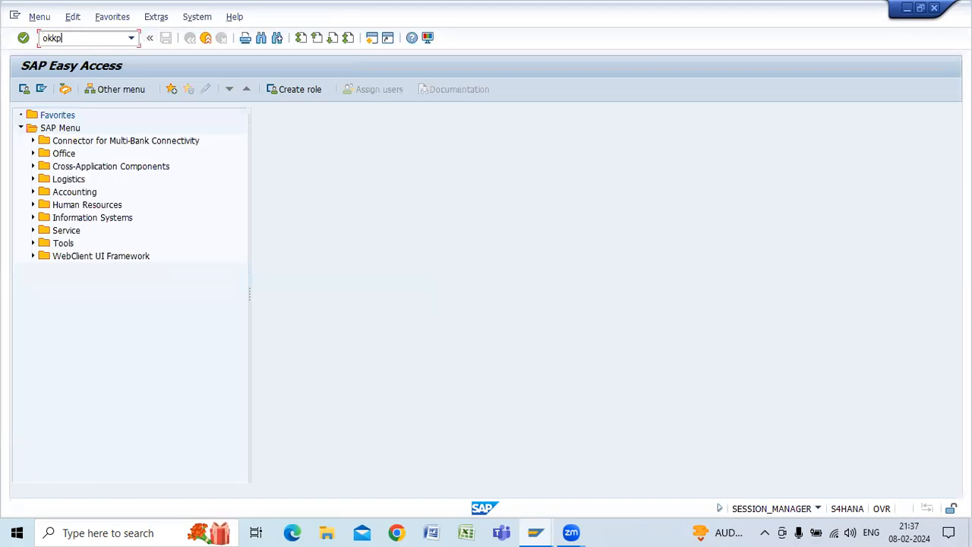
{"action": "key", "text": "Return"}
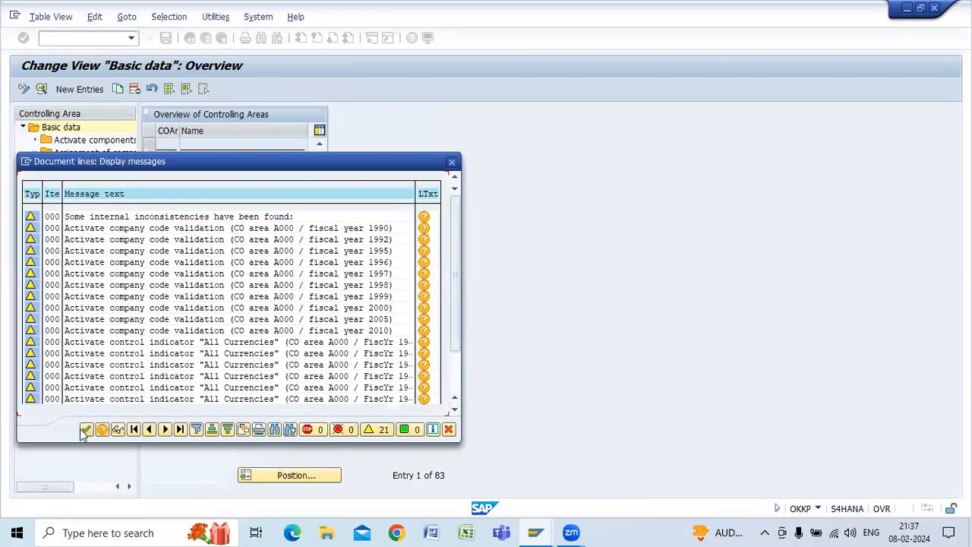
{"action": "left_click", "coordinate": [86, 431]}
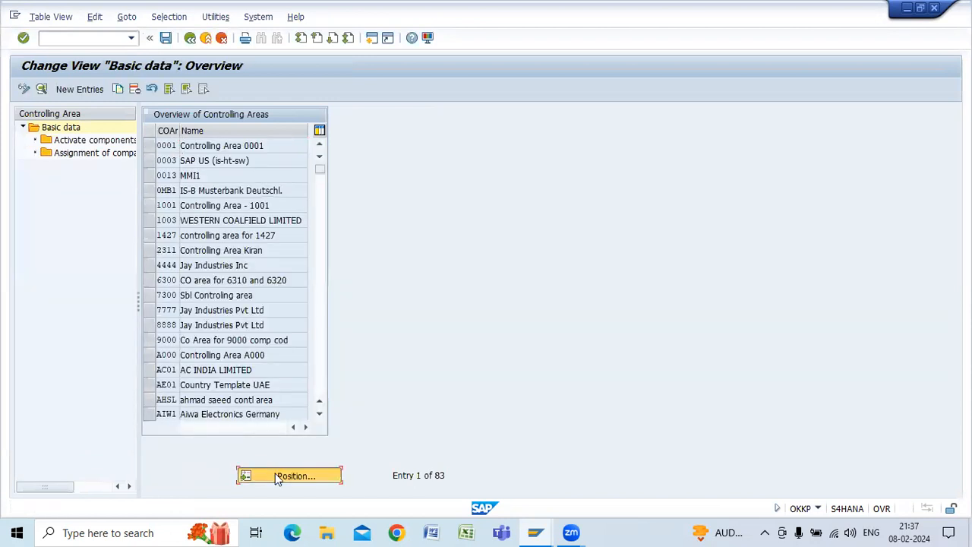
{"action": "left_click", "coordinate": [275, 474]}
{"action": "type", "text": "q30"}
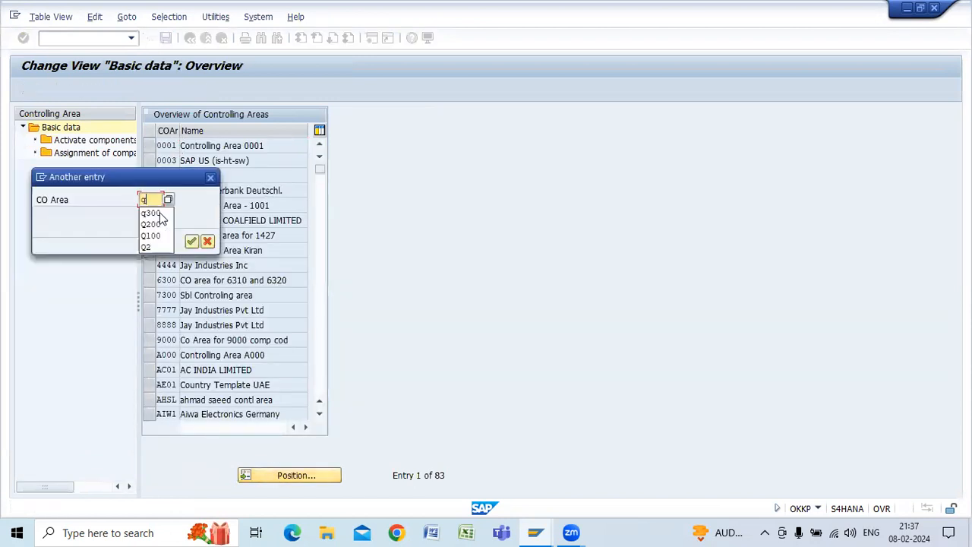
{"action": "left_click", "coordinate": [151, 214]}
{"action": "key", "text": "Return"}
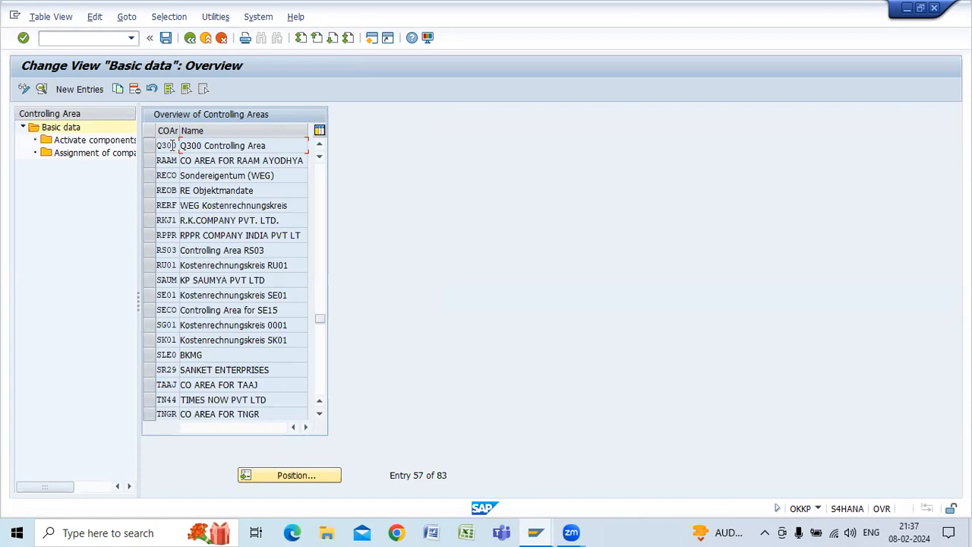
Review controlling area Q300's basic data, activated components and company code assignment, and leave the transaction.
{"action": "double_click", "coordinate": [163, 147]}
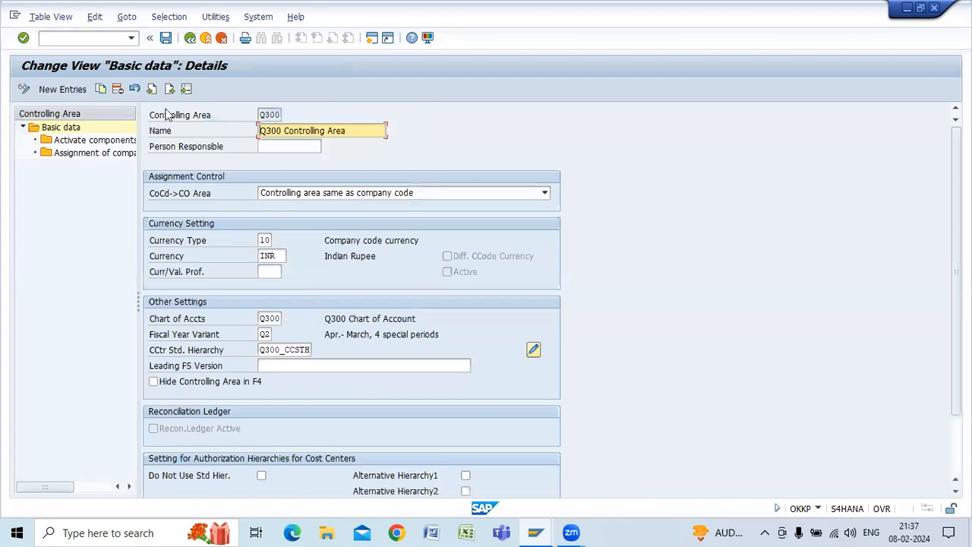
{"action": "left_click", "coordinate": [101, 143]}
{"action": "double_click", "coordinate": [101, 144]}
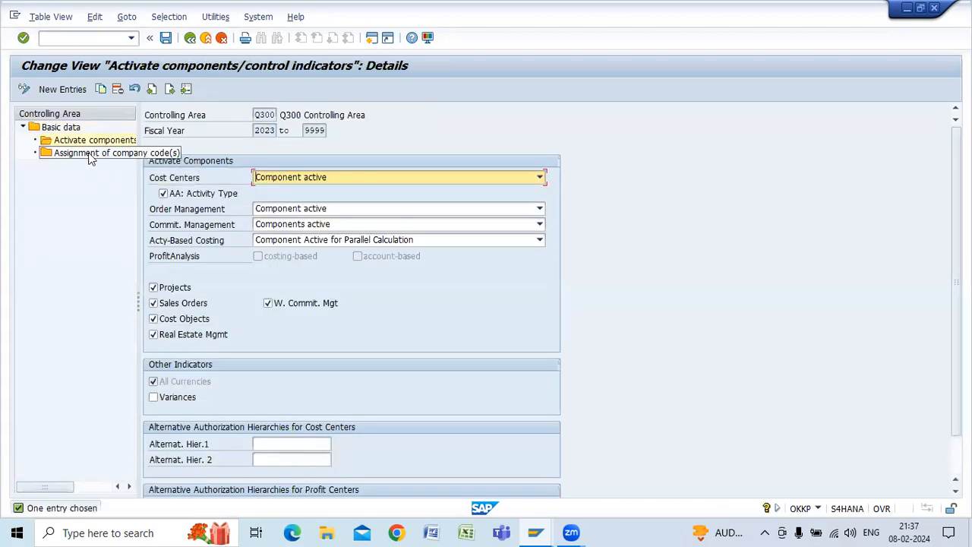
{"action": "double_click", "coordinate": [89, 154]}
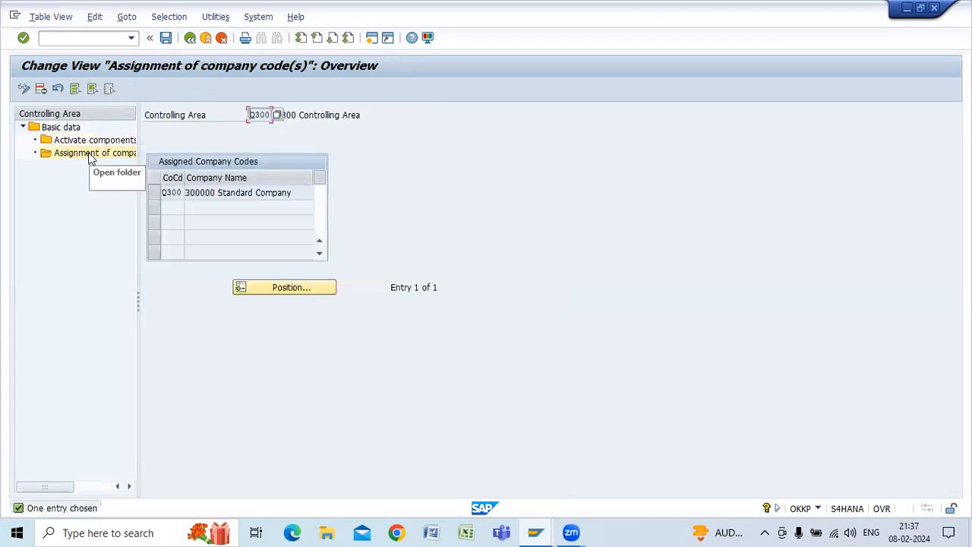
{"action": "left_click", "coordinate": [190, 38]}
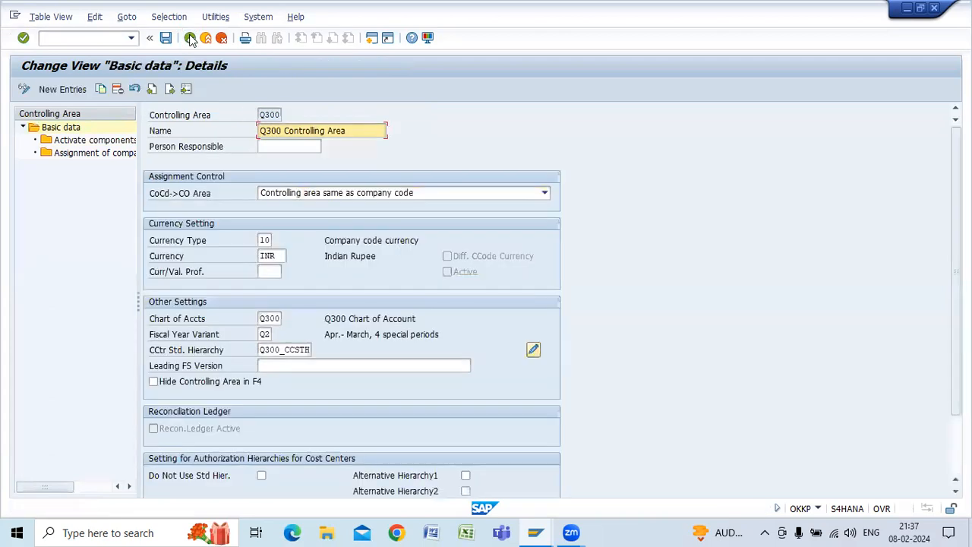
{"action": "left_click", "coordinate": [190, 38]}
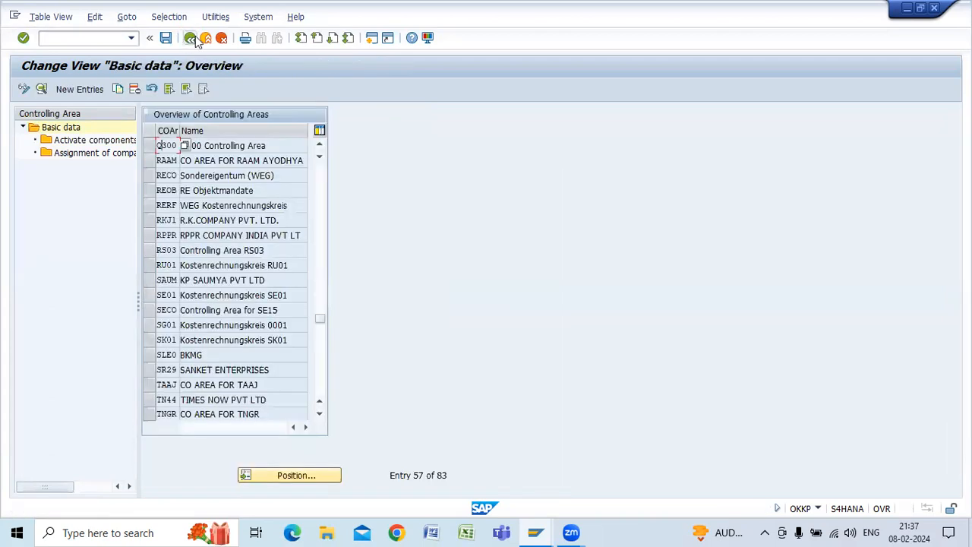
{"action": "left_click", "coordinate": [189, 38]}
Start transaction OB13 and position the list of charts of accounts at Q300.
{"action": "type", "text": "ob13"}
{"action": "key", "text": "Return"}
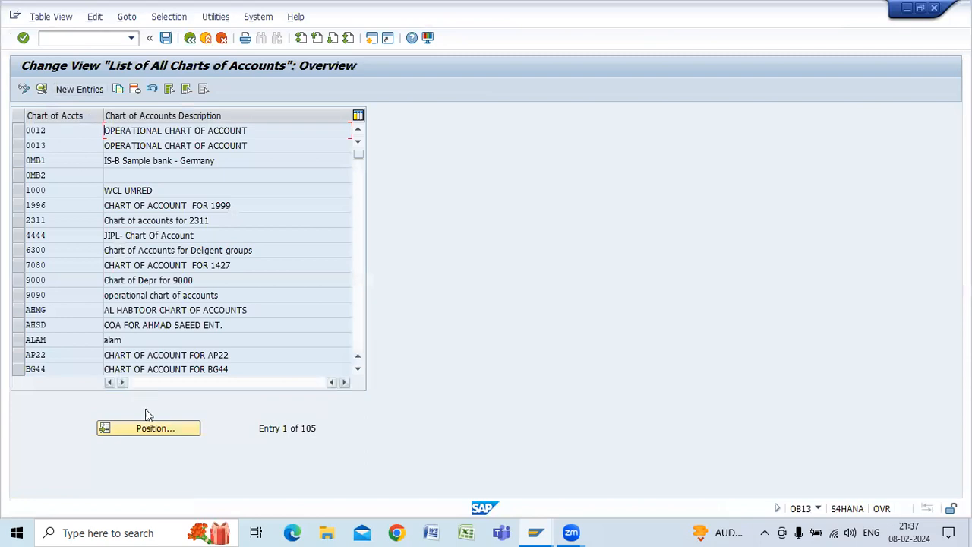
{"action": "left_click", "coordinate": [154, 431]}
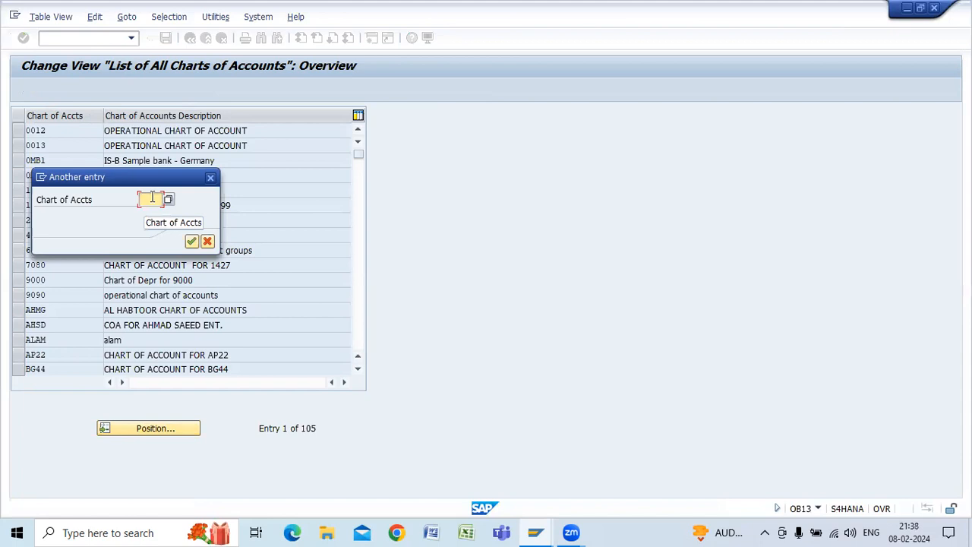
{"action": "type", "text": "q300"}
{"action": "key", "text": "Return"}
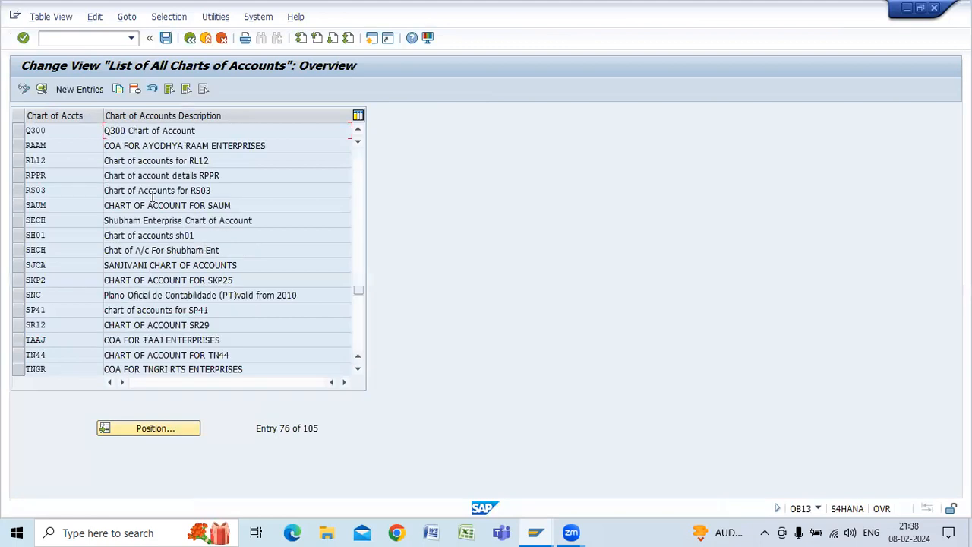
Review the details of chart of accounts Q300 and exit to the SAP Easy Access screen.
{"action": "double_click", "coordinate": [139, 132]}
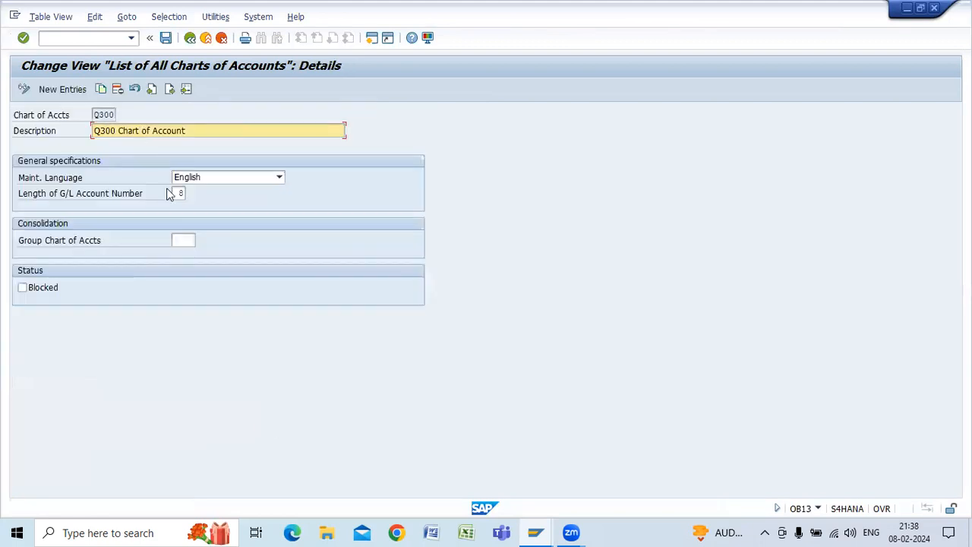
{"action": "left_click", "coordinate": [190, 38]}
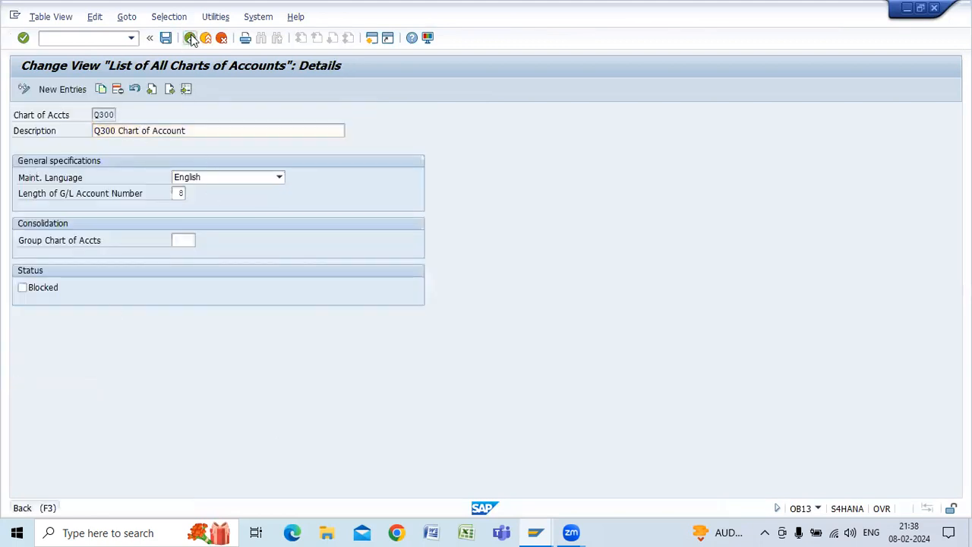
{"action": "left_click", "coordinate": [190, 38]}
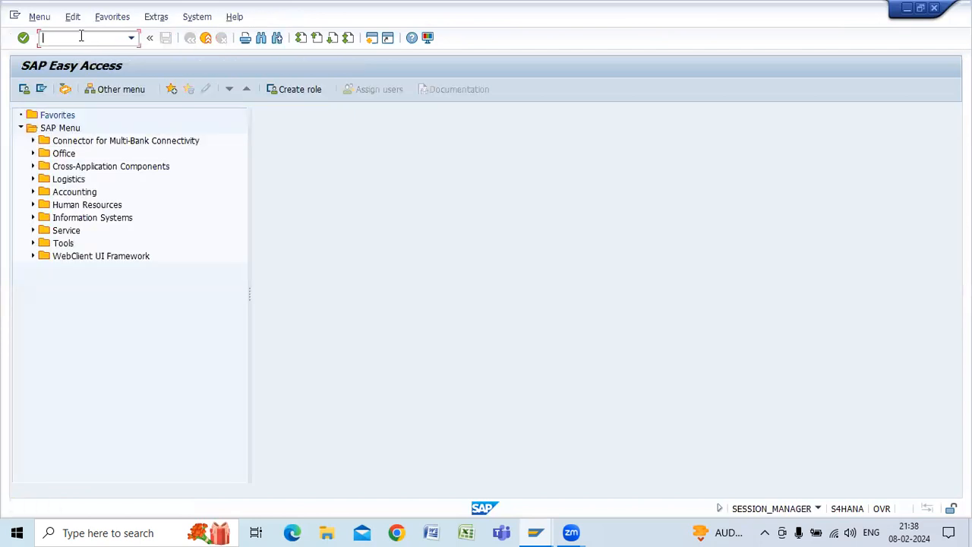
Start transaction OBD4 and position the G/L account groups at chart of accounts Q300.
{"action": "type", "text": "obd4"}
{"action": "key", "text": "Return"}
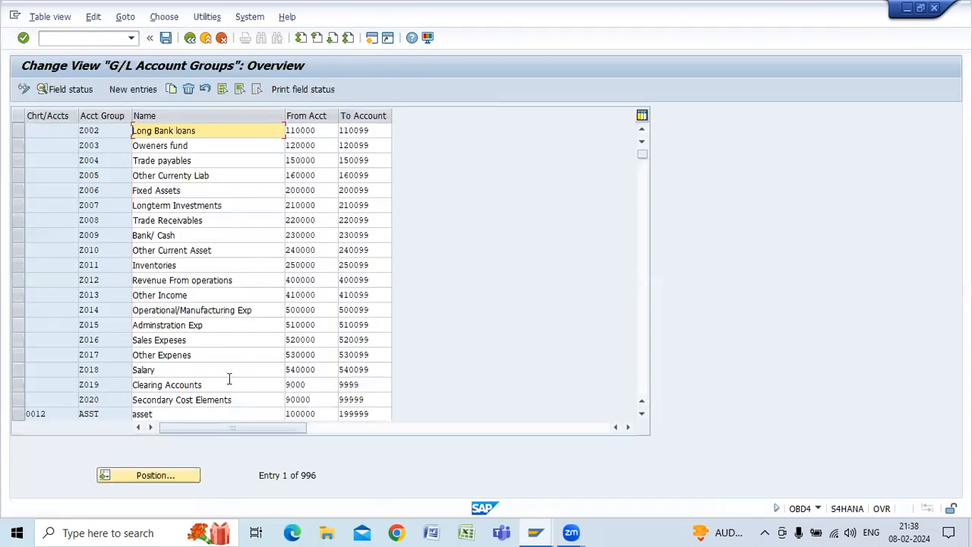
{"action": "left_click", "coordinate": [146, 480]}
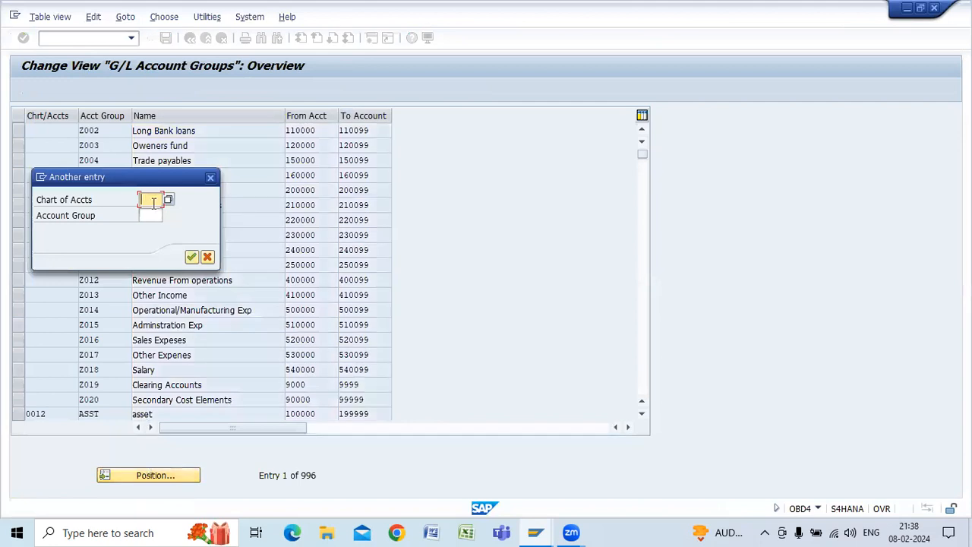
{"action": "type", "text": "q300"}
{"action": "key", "text": "Return"}
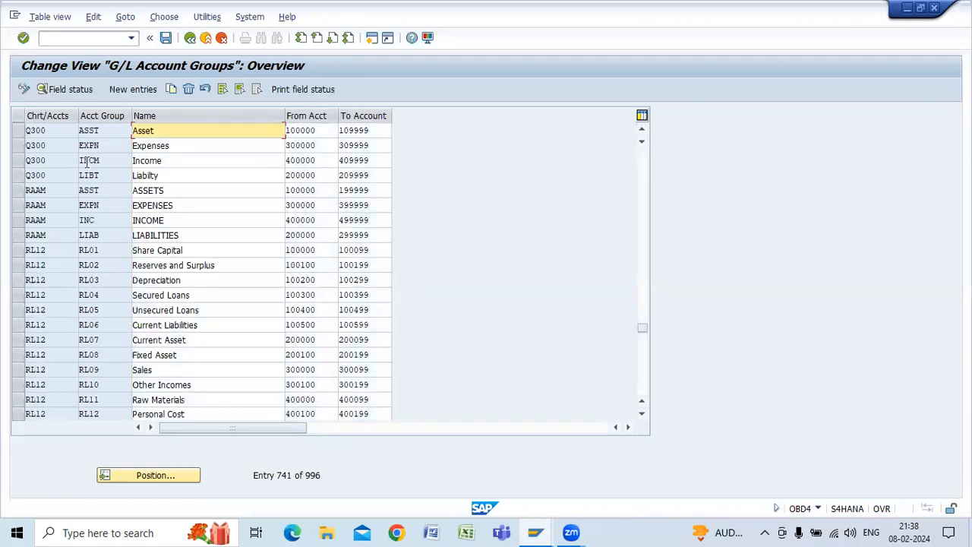
Mark the four Q300 account groups ASST, EXPN, INCM and LIBT for review, and leave the transaction.
{"action": "left_click", "coordinate": [16, 131]}
{"action": "left_click", "coordinate": [17, 145]}
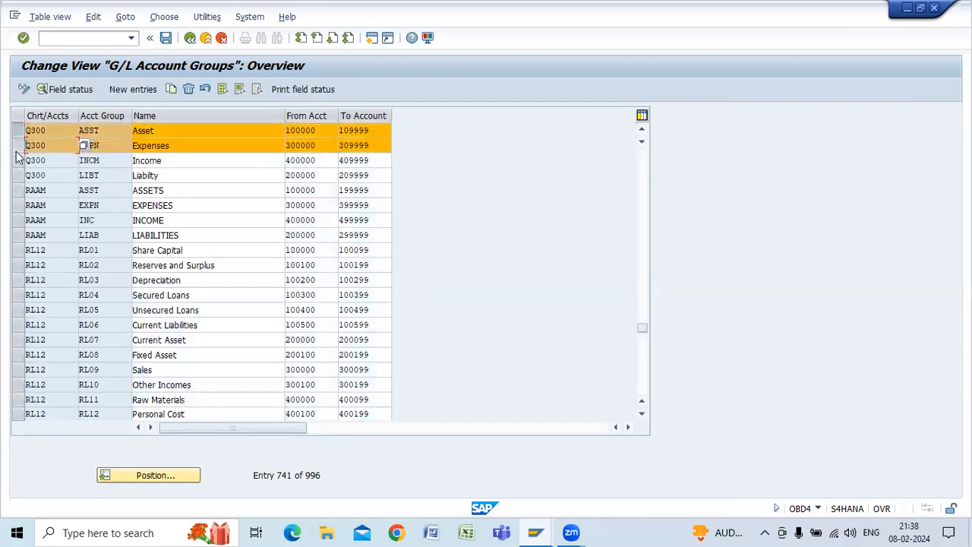
{"action": "left_click", "coordinate": [17, 150]}
{"action": "left_click", "coordinate": [16, 145]}
{"action": "left_click", "coordinate": [16, 161]}
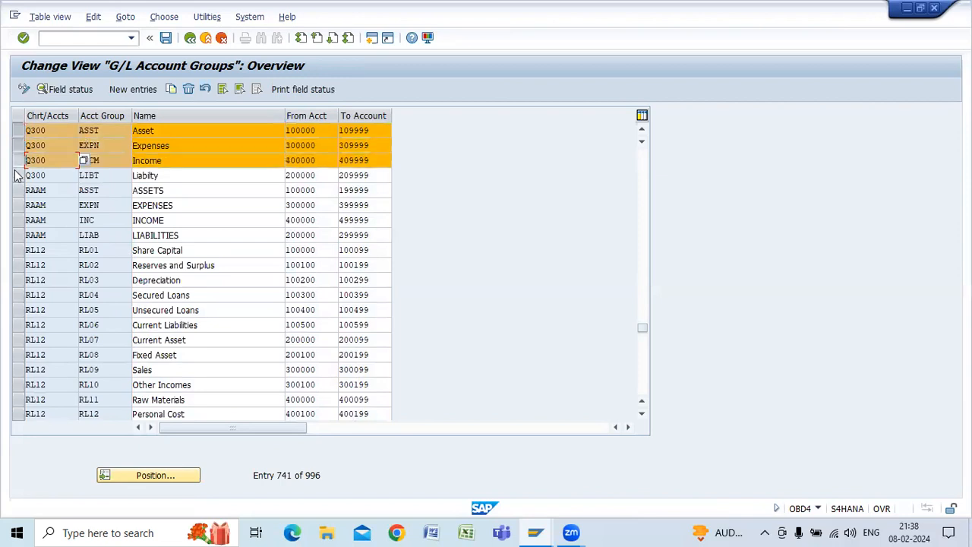
{"action": "left_click", "coordinate": [16, 175]}
{"action": "left_click", "coordinate": [190, 39]}
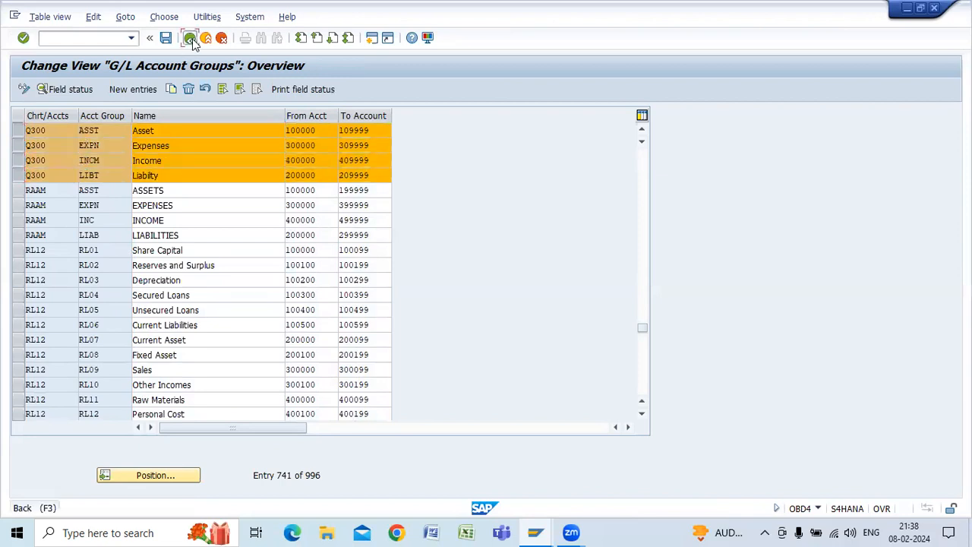
Check the balance carried forward account assignment for chart of accounts Q300 in transaction OB53, and exit.
{"action": "type", "text": "ob53"}
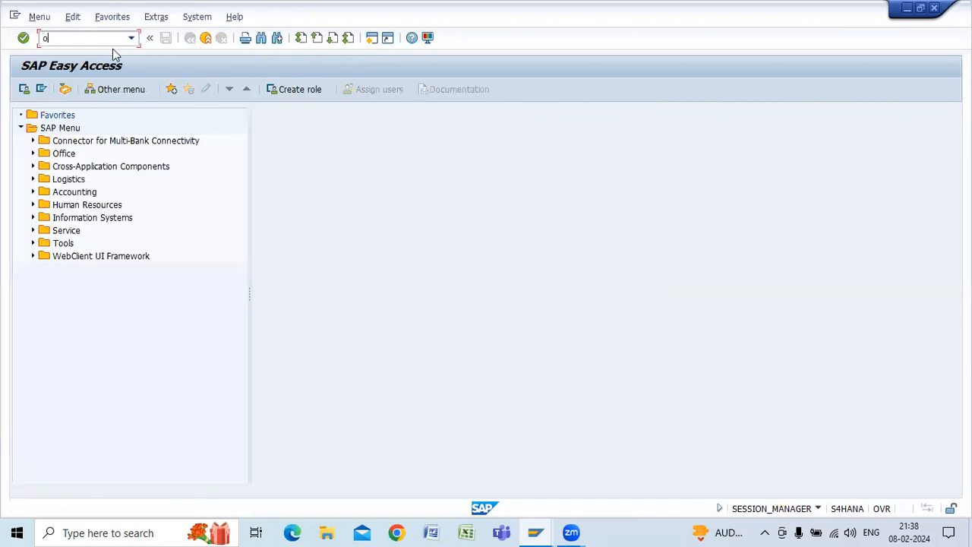
{"action": "key", "text": "Return"}
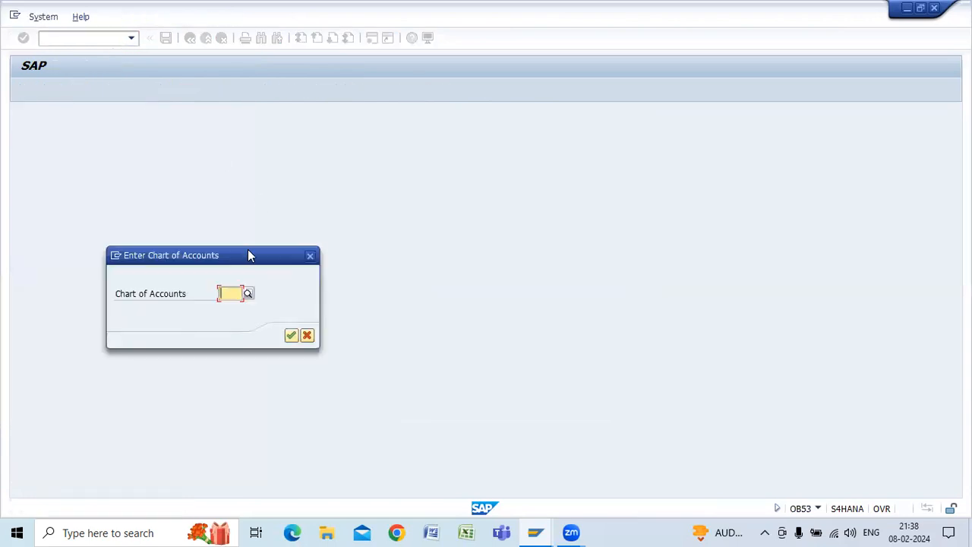
{"action": "key", "text": "space"}
{"action": "left_click", "coordinate": [240, 307]}
{"action": "left_click", "coordinate": [290, 334]}
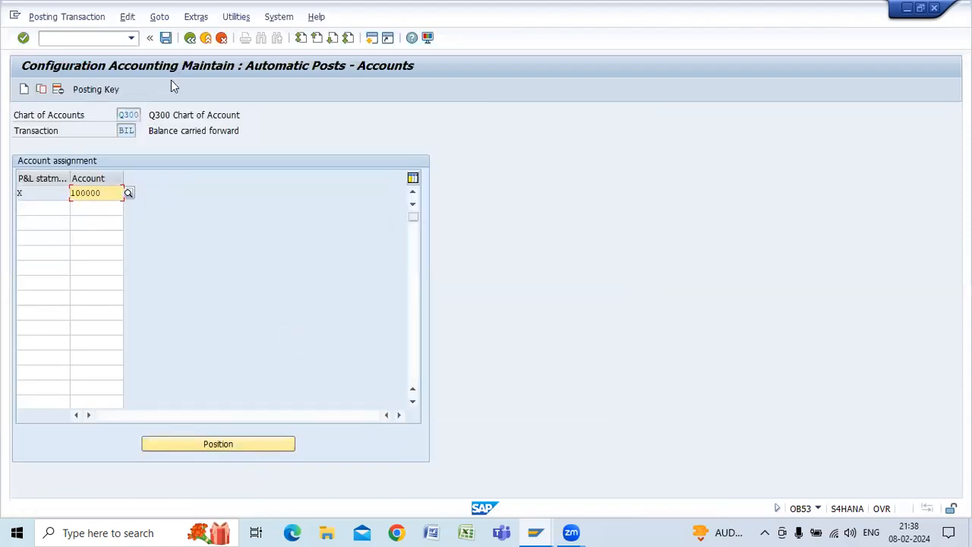
{"action": "left_click", "coordinate": [189, 39]}
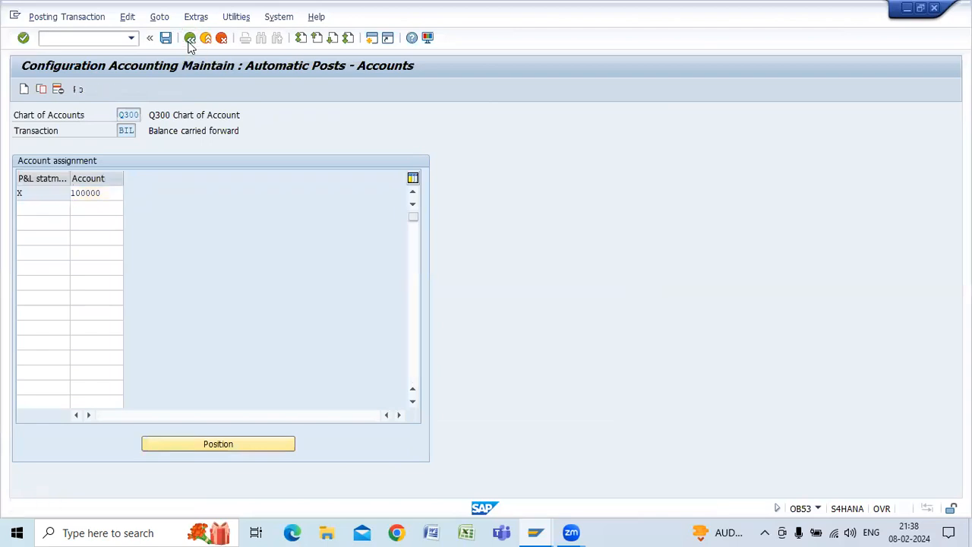
Start transaction FS00 for central G/L account editing and narrow the account navigation area.
{"action": "type", "text": "fs00"}
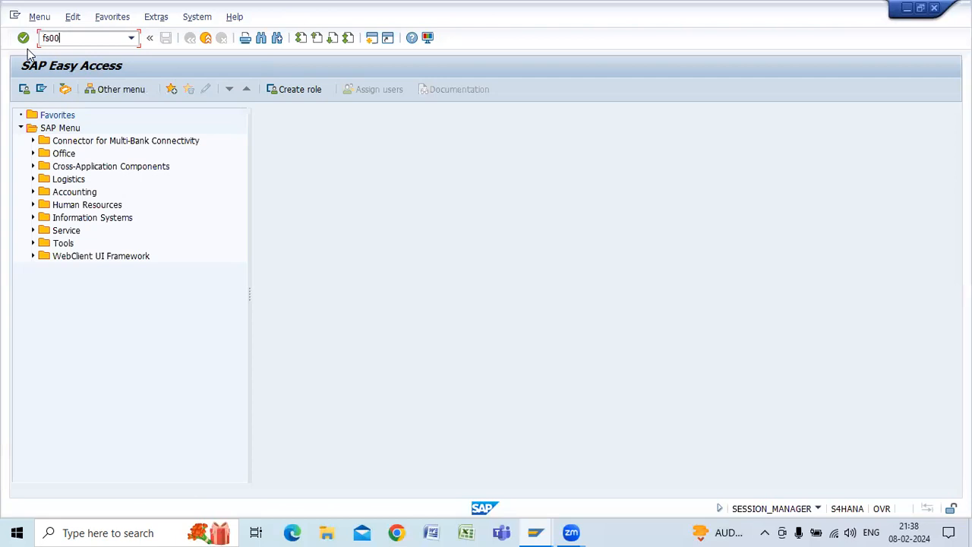
{"action": "key", "text": "Return"}
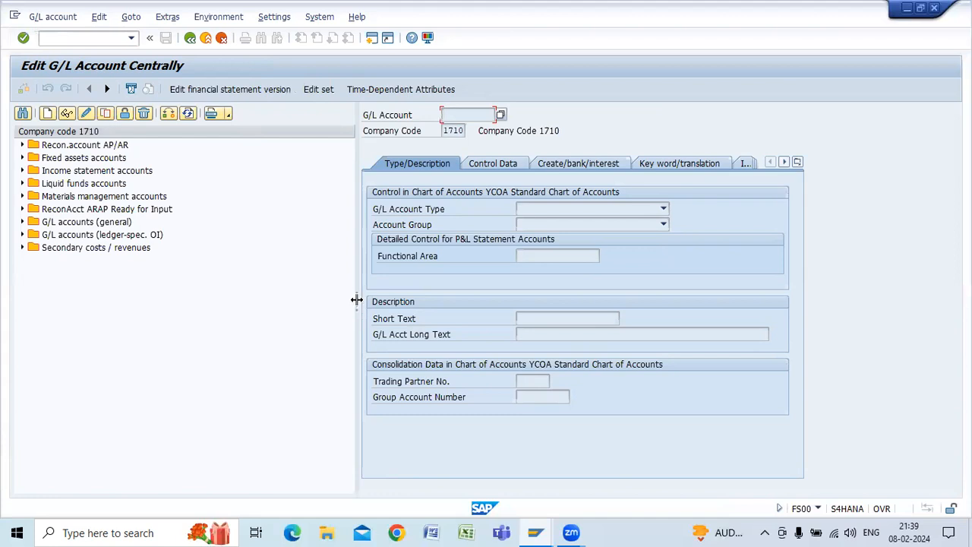
{"action": "left_click_drag", "start_coordinate": [356, 300], "coordinate": [276, 300]}
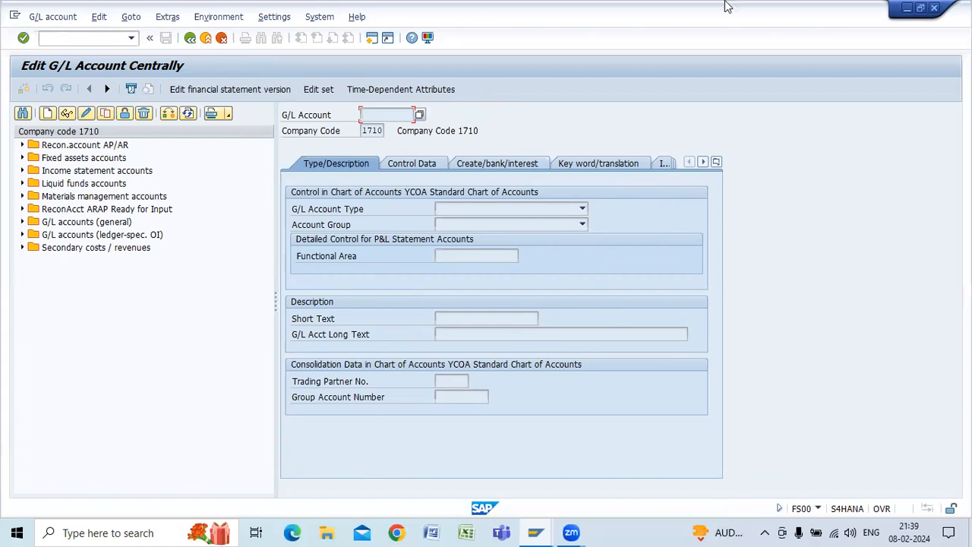
Switch away from SAP and open the SAP FI CONFIG workbook from the SAP FI folder on the desktop.
{"action": "left_click", "coordinate": [911, 8]}
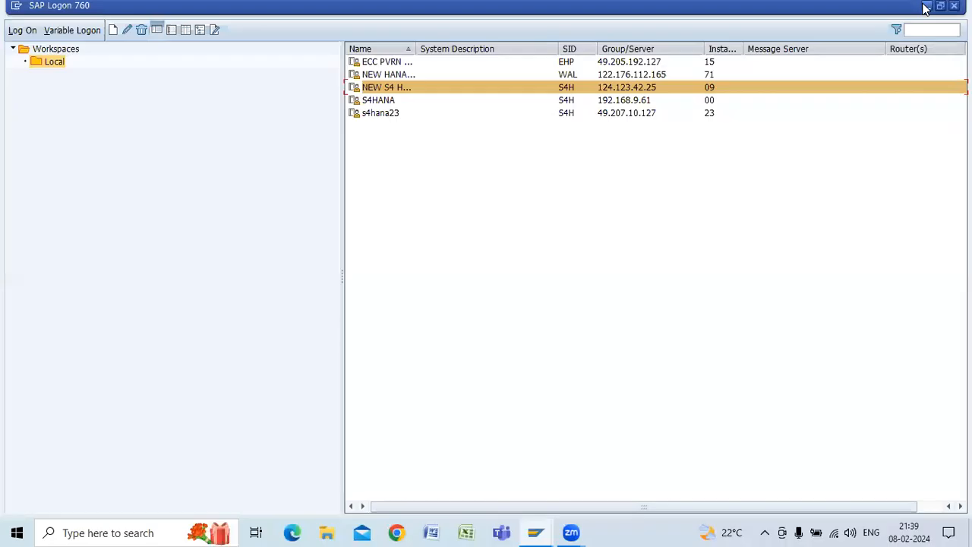
{"action": "left_click", "coordinate": [918, 5]}
{"action": "double_click", "coordinate": [186, 156]}
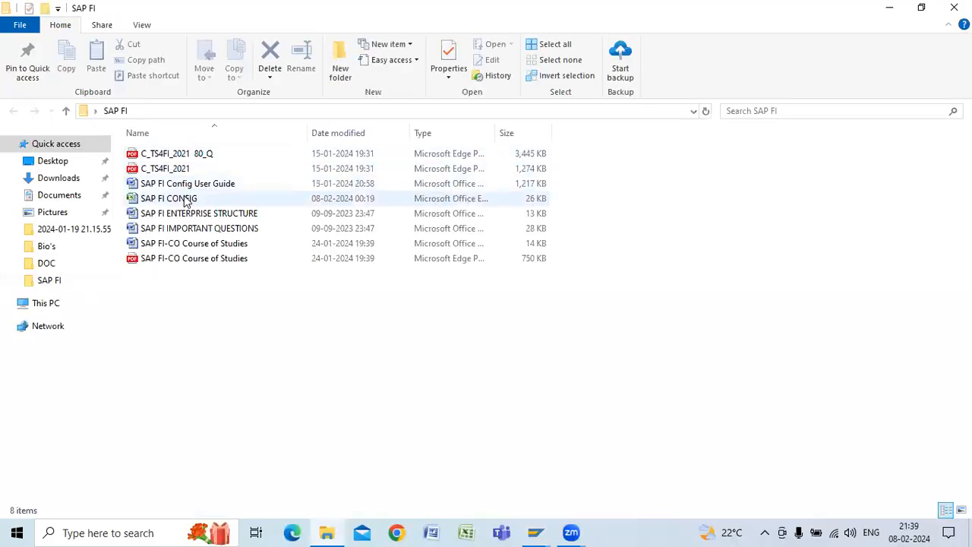
{"action": "double_click", "coordinate": [185, 199]}
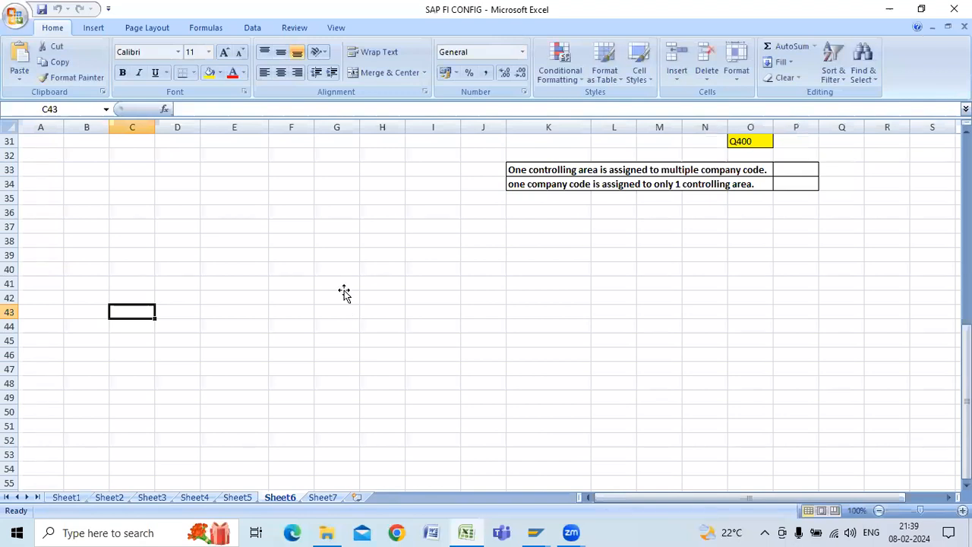
Note transaction FS00 in cell G41 of Sheet6 and describe it as CENTRALLY in I41.
{"action": "left_click", "coordinate": [343, 289]}
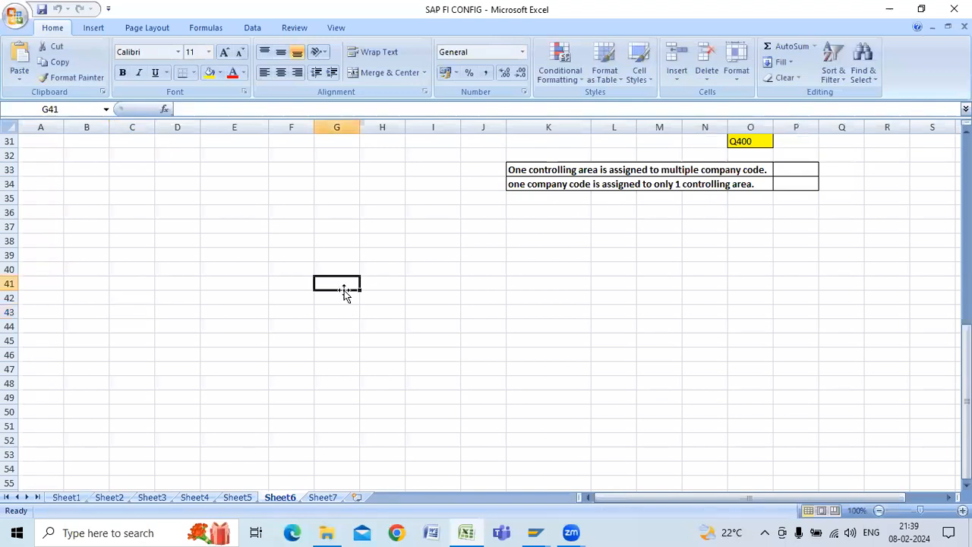
{"action": "type", "text": "FS"}
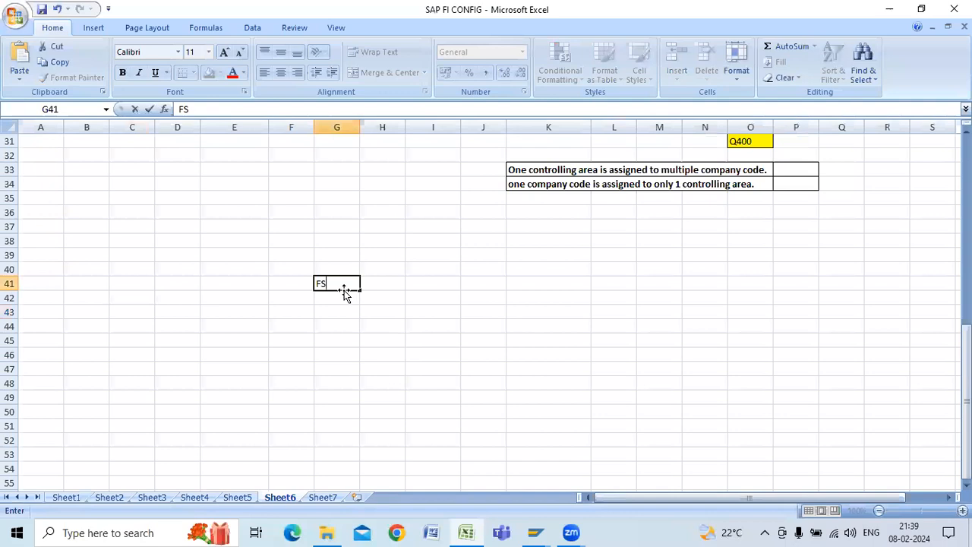
{"action": "type", "text": "00"}
{"action": "left_click", "coordinate": [416, 284]}
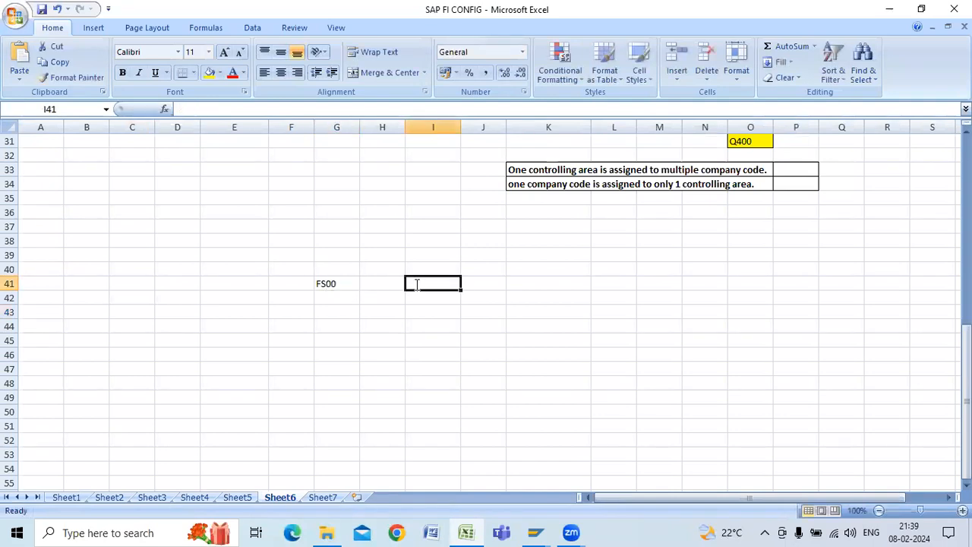
{"action": "type", "text": "CENTRALLY"}
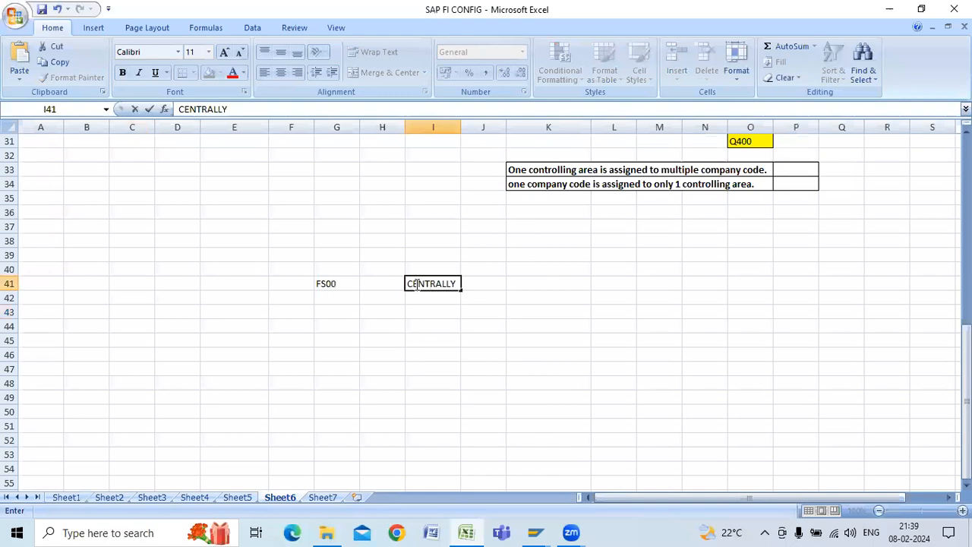
Note transaction FSP0 in cell G43 and describe it as CHART OF ACCOUNT LEVEL in I43.
{"action": "left_click", "coordinate": [342, 310]}
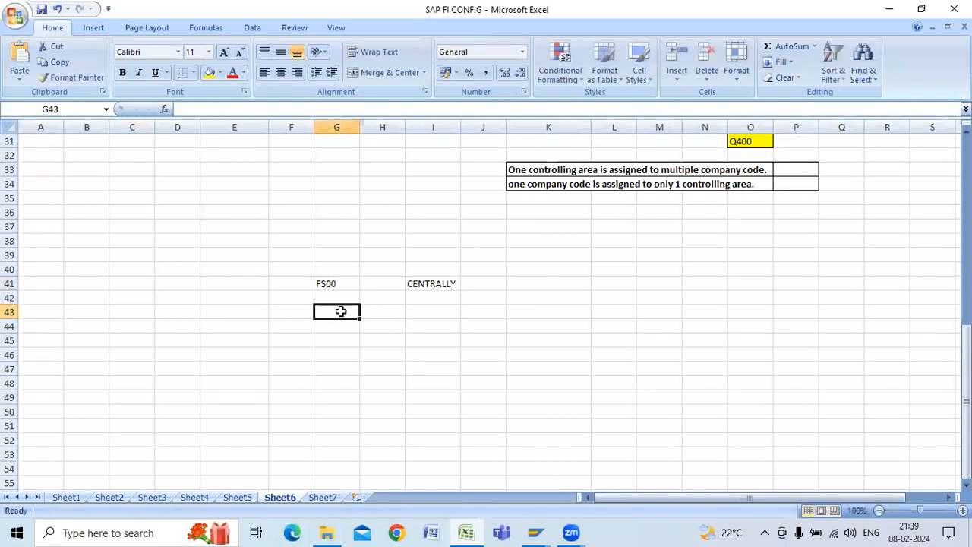
{"action": "type", "text": "FSPO"}
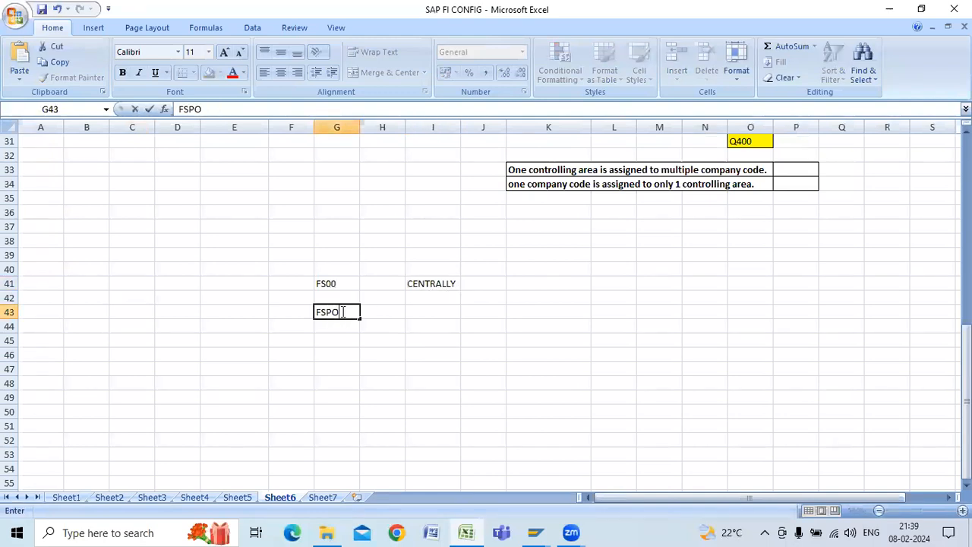
{"action": "key", "text": "BackSpace"}
{"action": "type", "text": "0"}
{"action": "left_click", "coordinate": [418, 310]}
{"action": "type", "text": "CHART"}
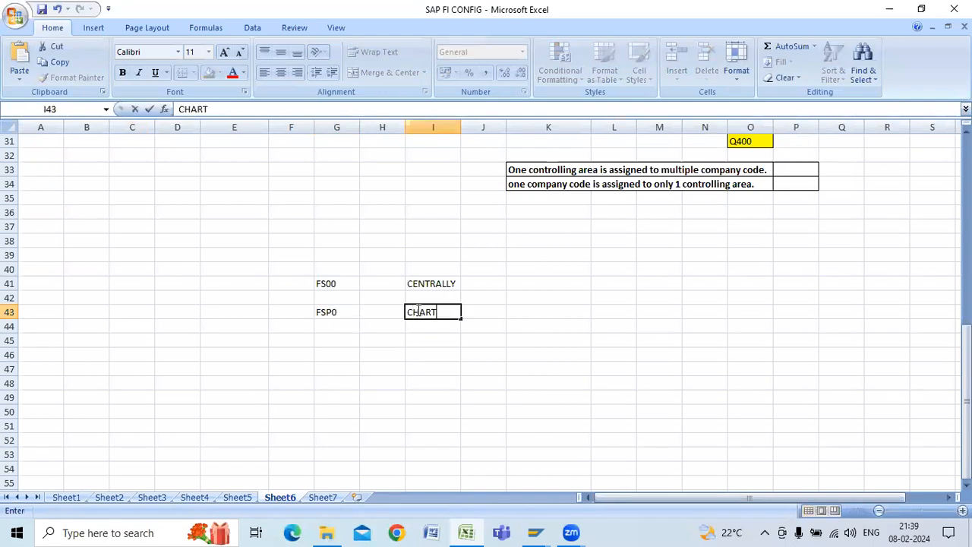
{"action": "type", "text": " OF AC"}
{"action": "type", "text": "COU"}
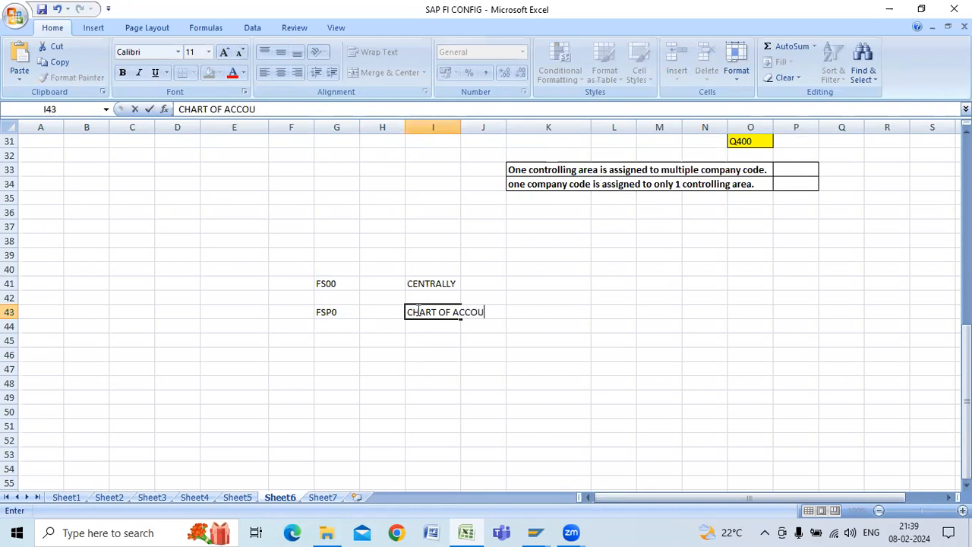
{"action": "type", "text": "NT LEVEL"}
Note transaction FSS0 in cell G45 and describe it as Company Code level in I45.
{"action": "left_click", "coordinate": [330, 346]}
{"action": "type", "text": "FSS0"}
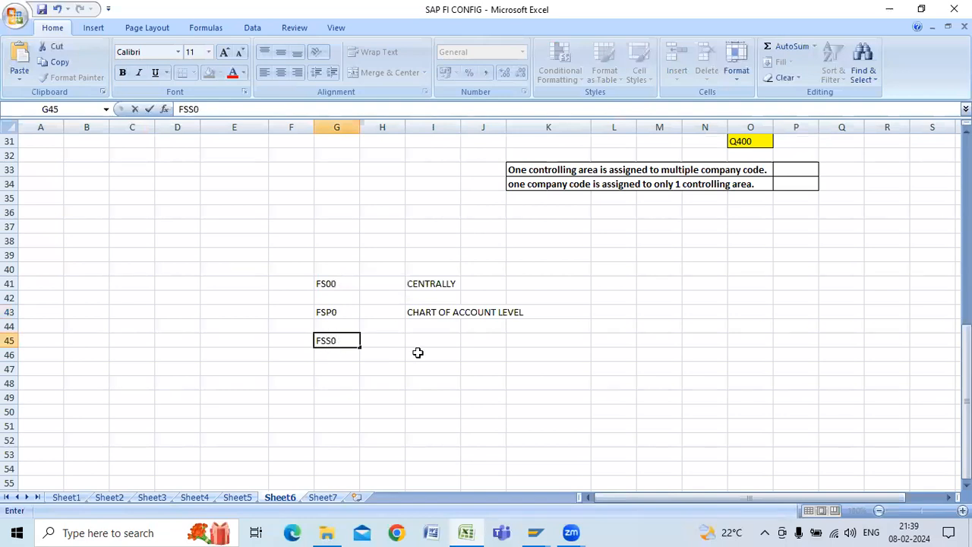
{"action": "left_click", "coordinate": [450, 341]}
{"action": "type", "text": "Company "}
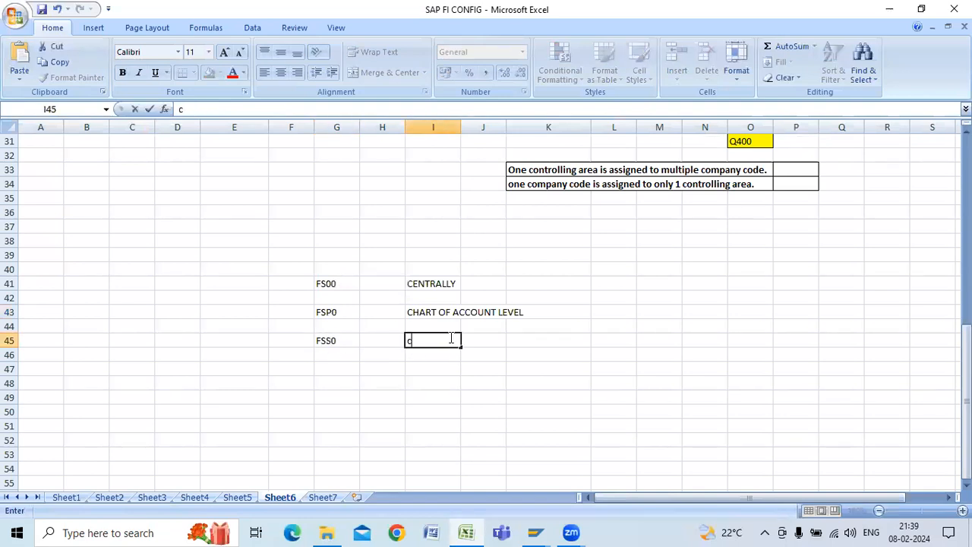
{"action": "type", "text": "C"}
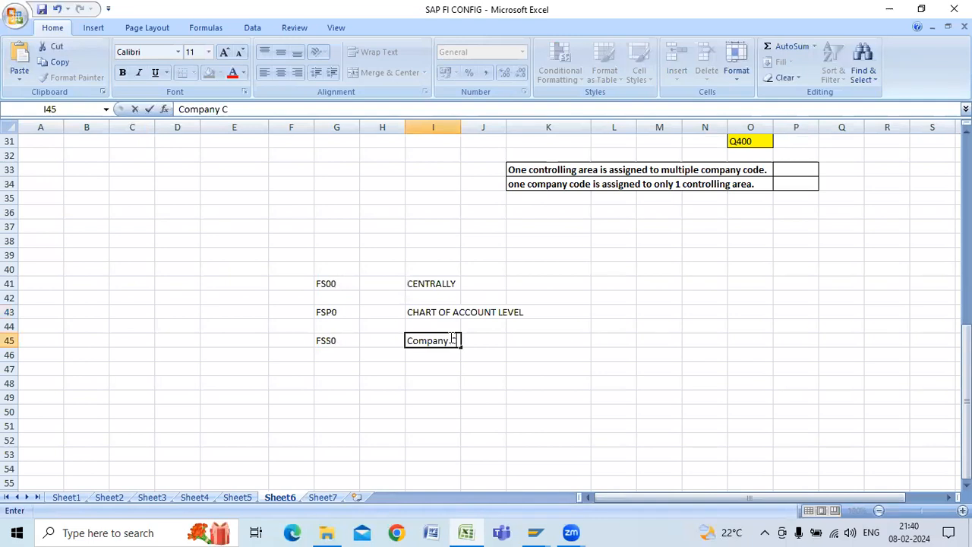
{"action": "type", "text": "ode level"}
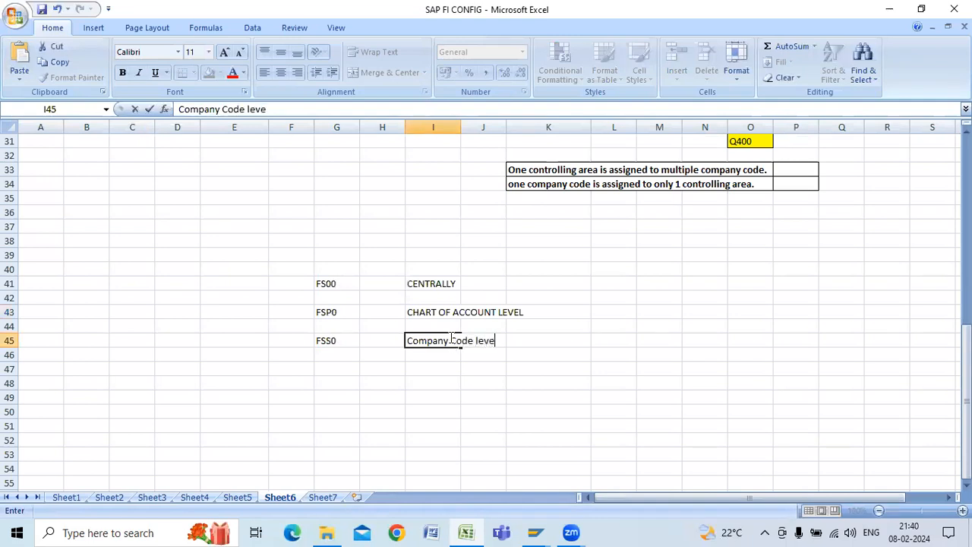
{"action": "left_click", "coordinate": [560, 350]}
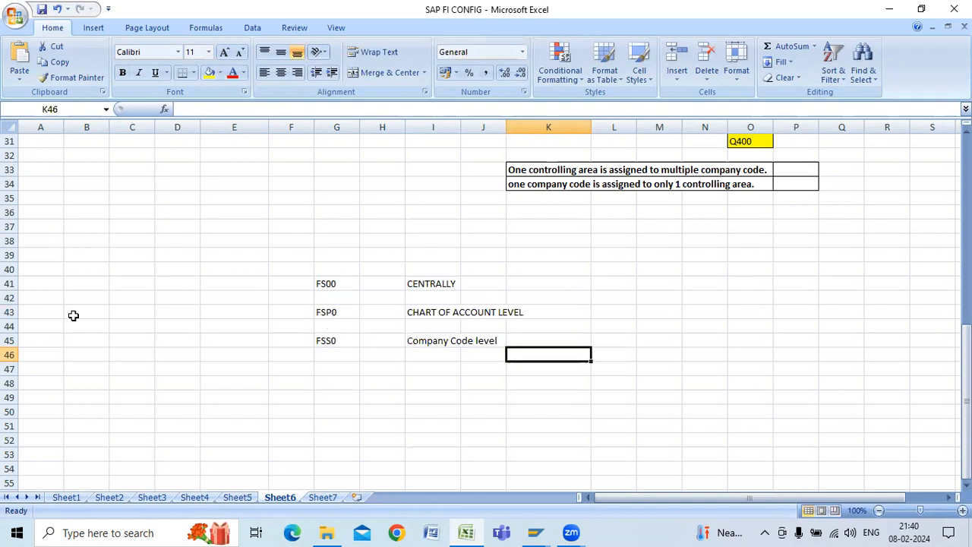
Highlight rows 43 to 45 to compare the FSP0 and FSS0 transactions, and clear the selection.
{"action": "left_click", "coordinate": [10, 312]}
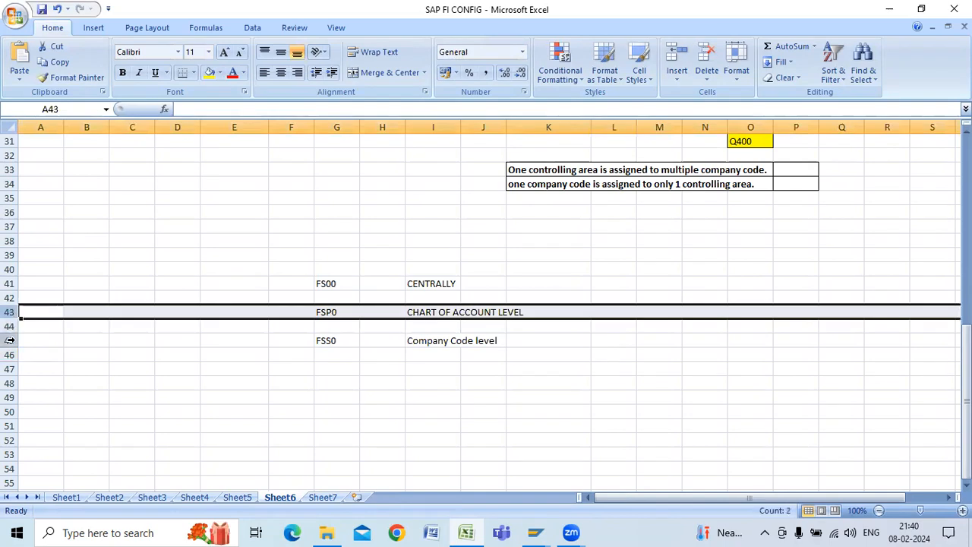
{"action": "left_click", "coordinate": [9, 341]}
{"action": "left_click", "coordinate": [10, 312]}
{"action": "left_click_drag", "start_coordinate": [10, 312], "coordinate": [10, 342]}
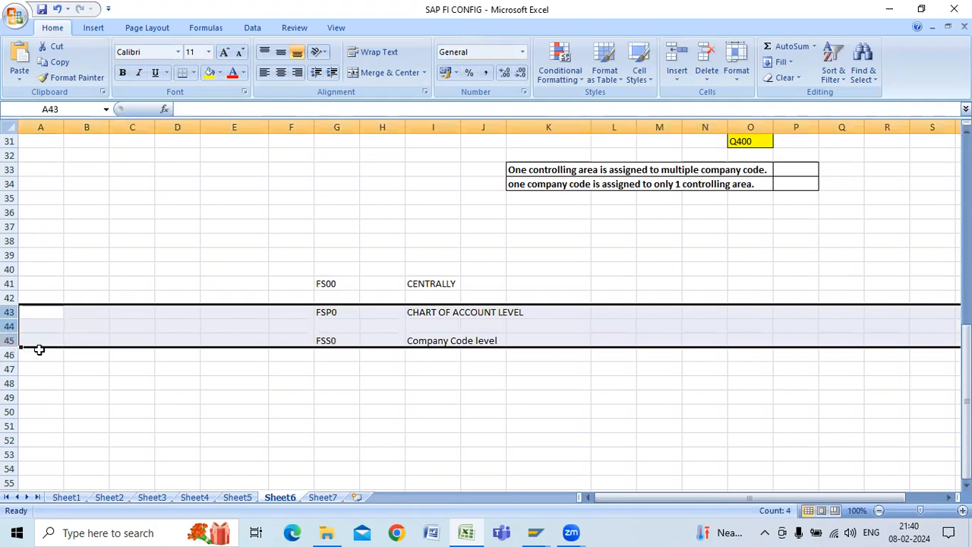
{"action": "left_click", "coordinate": [440, 410]}
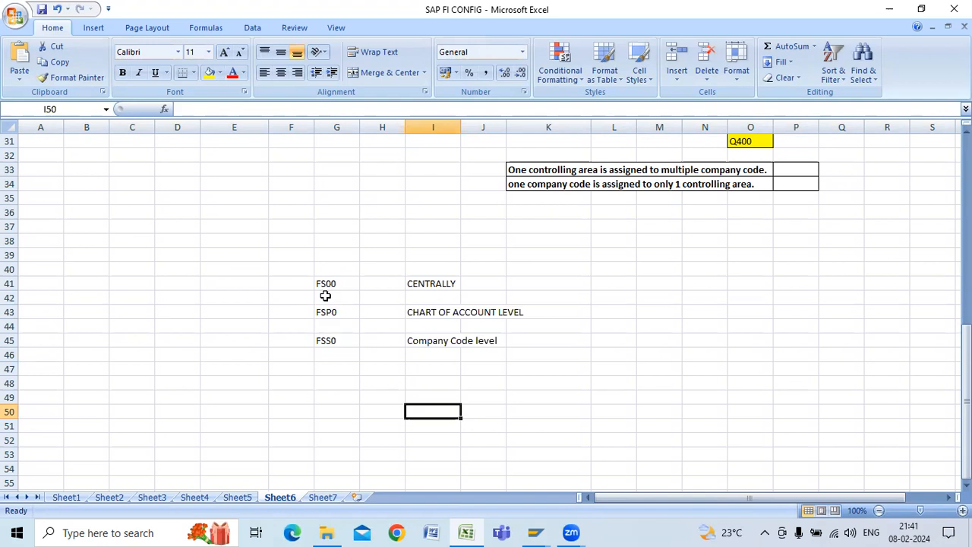
Delete the transaction notes in the range G41:K46 of Sheet6.
{"action": "left_click_drag", "start_coordinate": [321, 281], "coordinate": [508, 355]}
{"action": "key", "text": "Delete"}
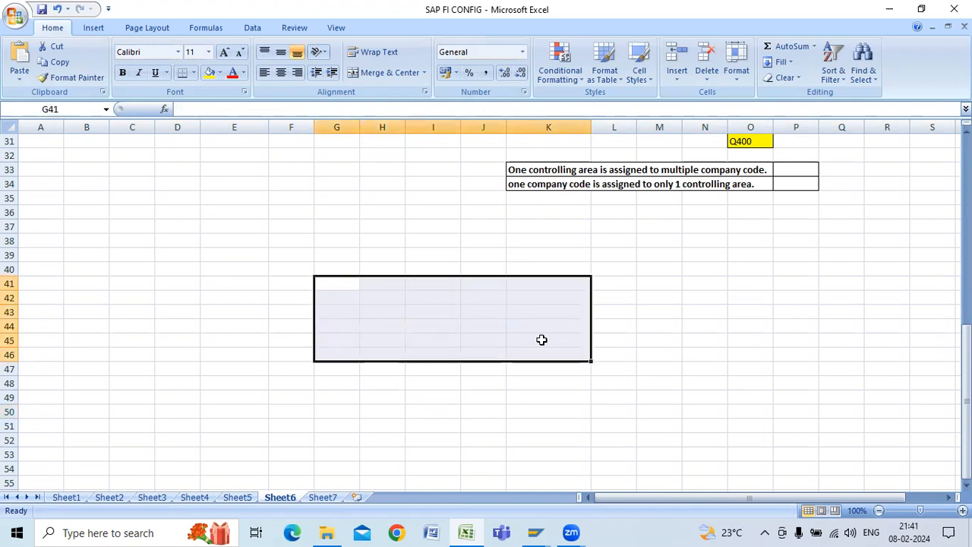
{"action": "left_click", "coordinate": [834, 296]}
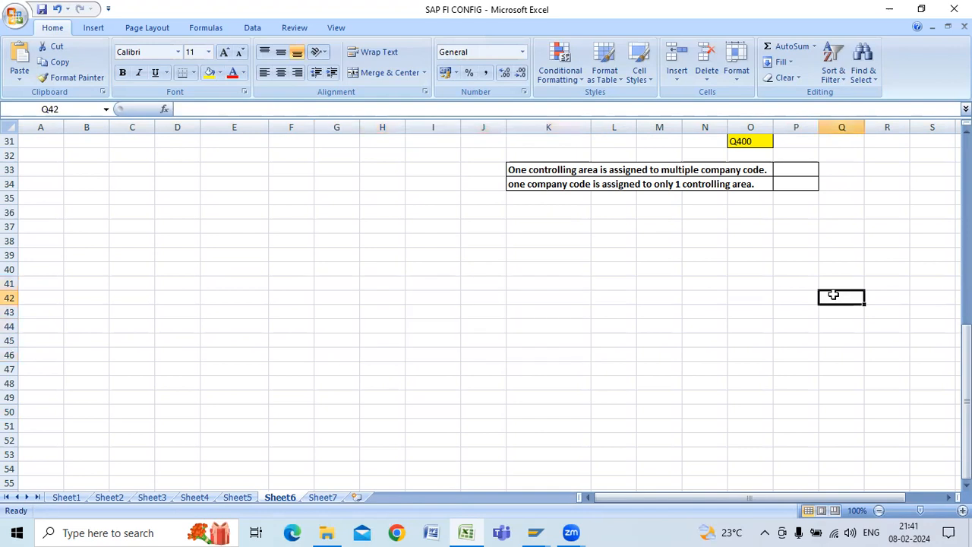
Put the workbook and folder aside, switch back to SAP and leave central G/L account editing.
{"action": "left_click", "coordinate": [891, 9]}
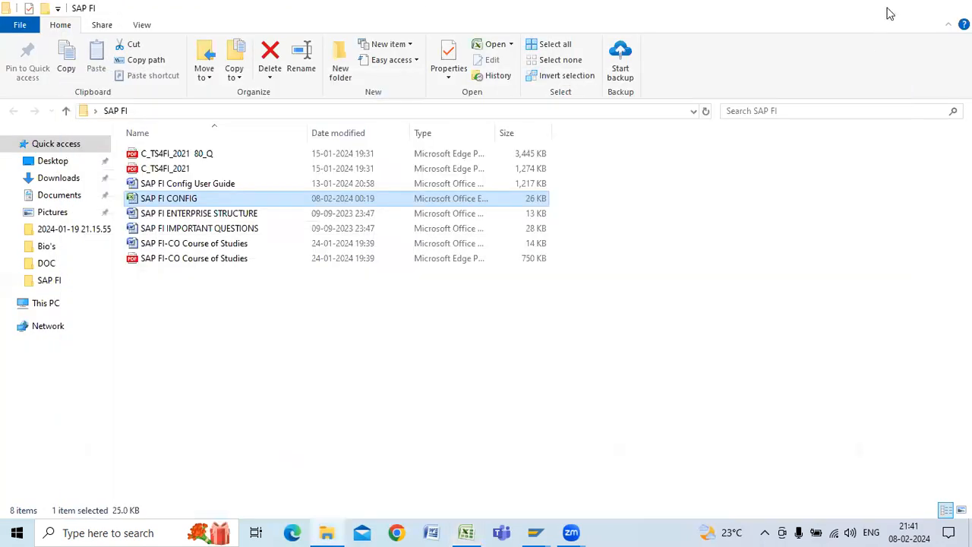
{"action": "left_click", "coordinate": [891, 14]}
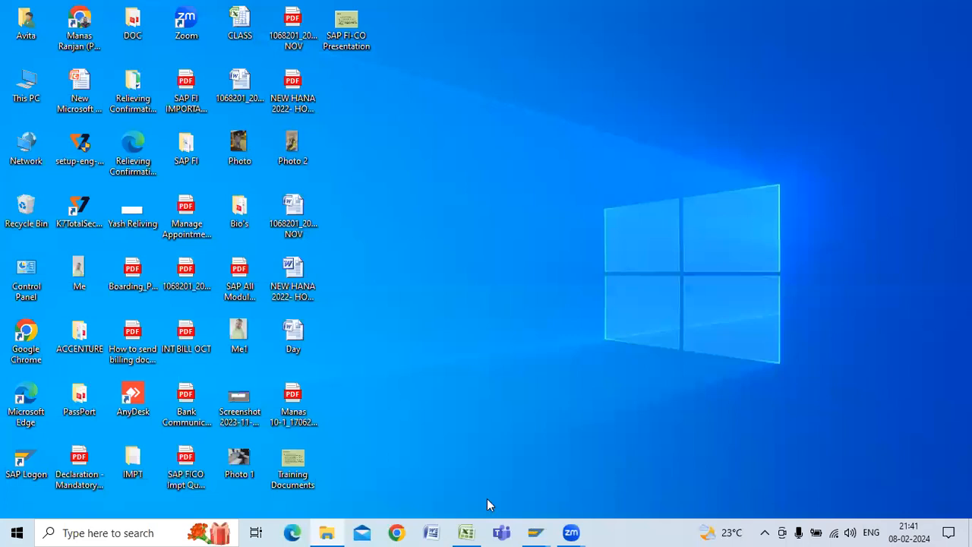
{"action": "mouse_move", "coordinate": [536, 532]}
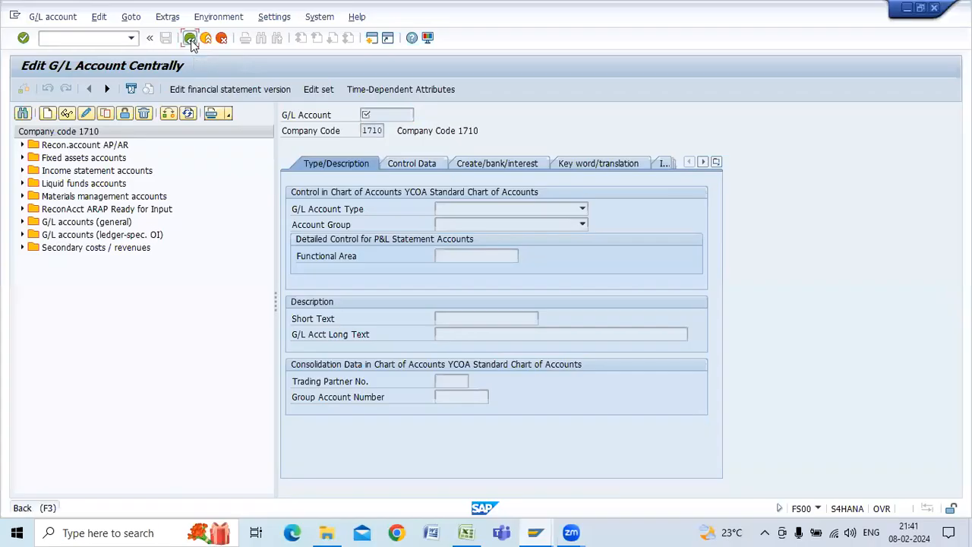
{"action": "left_click", "coordinate": [190, 39]}
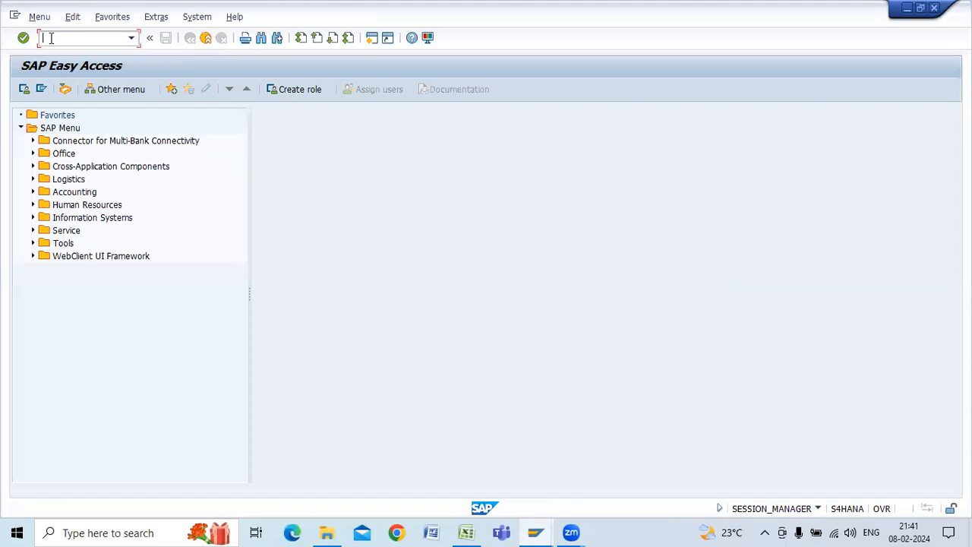
Start transaction OB52 for posting period variant Q300 and begin new posting period entries.
{"action": "type", "text": "ob52"}
{"action": "key", "text": "Return"}
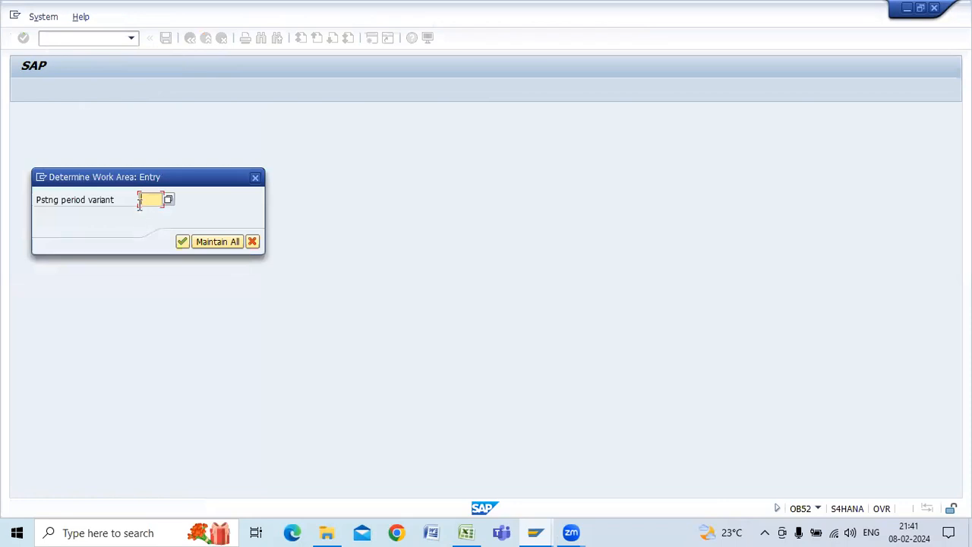
{"action": "type", "text": "q300"}
{"action": "key", "text": "Return"}
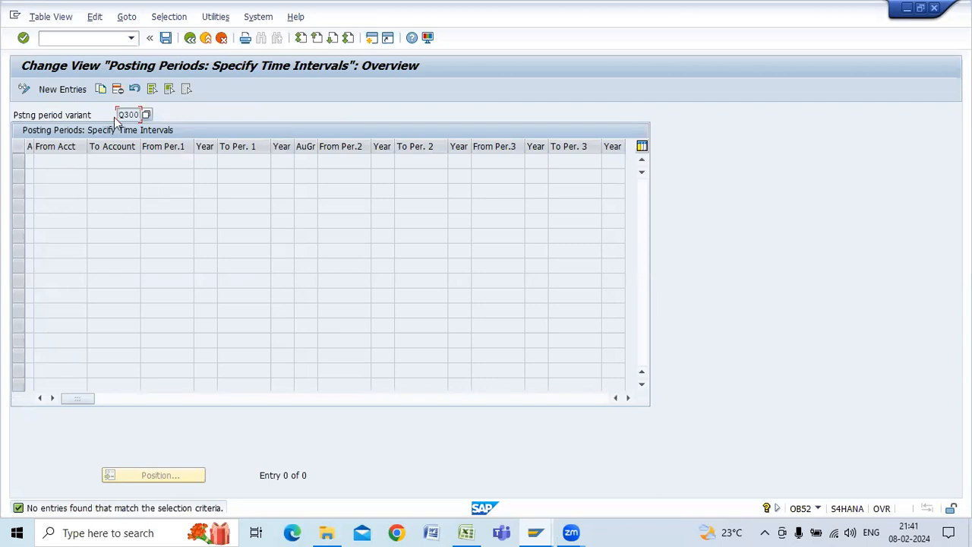
{"action": "left_click", "coordinate": [70, 90]}
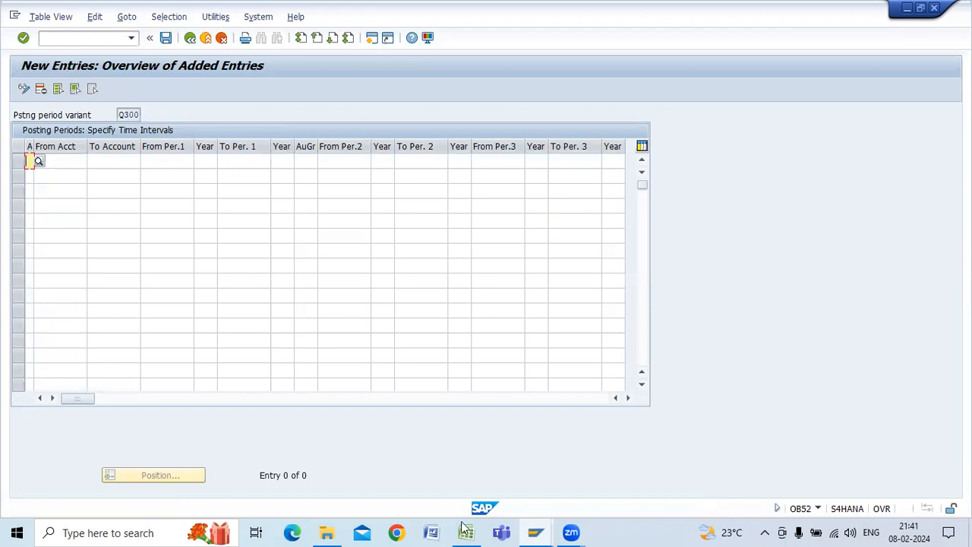
Switch to the SAP FI CONFIG workbook and enter "+" in quotation marks in cell J39 of Sheet6.
{"action": "key", "text": "alt+Tab"}
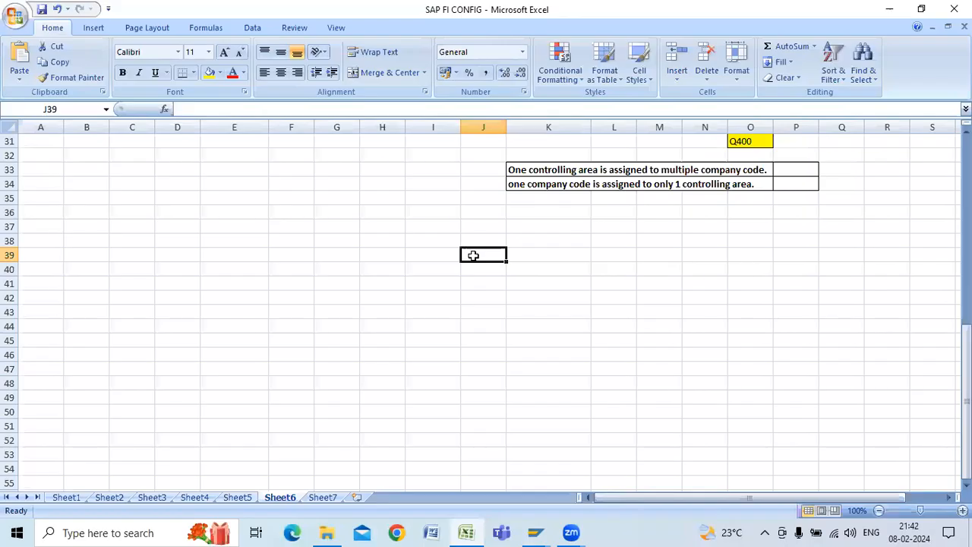
{"action": "type", "text": "\"="}
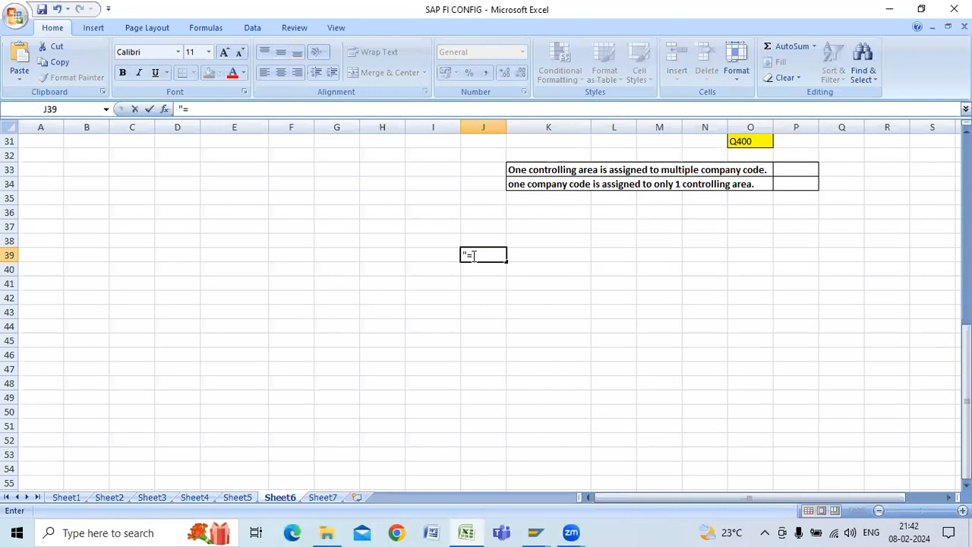
{"action": "key", "text": "BackSpace"}
{"action": "type", "text": "+\""}
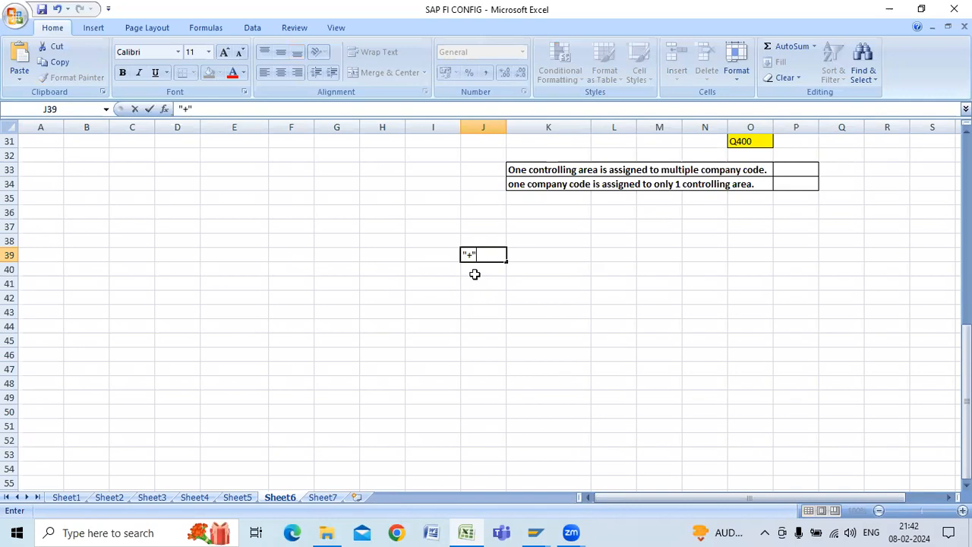
{"action": "left_click", "coordinate": [475, 274]}
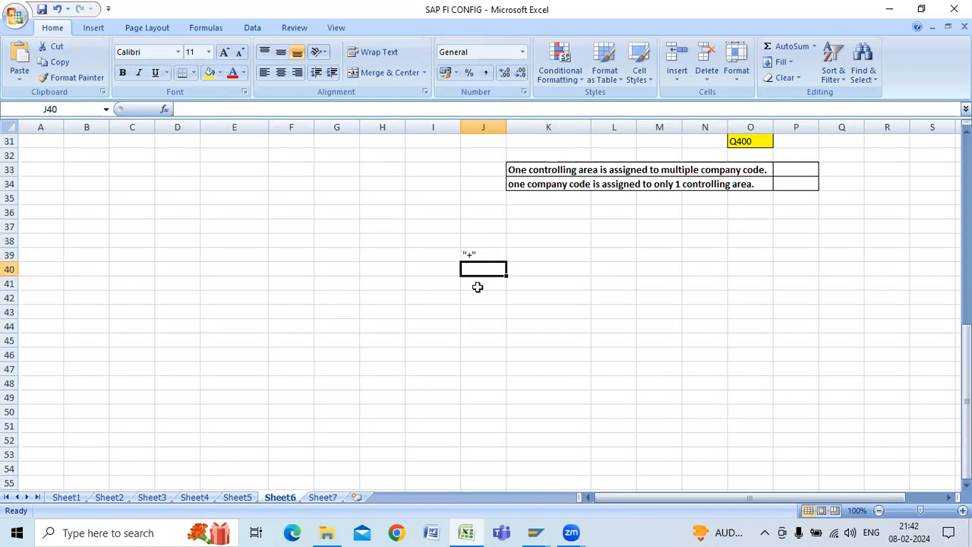
Enter the account type codes K, D, M and S in cells J40 to J43 of Sheet6.
{"action": "type", "text": "K"}
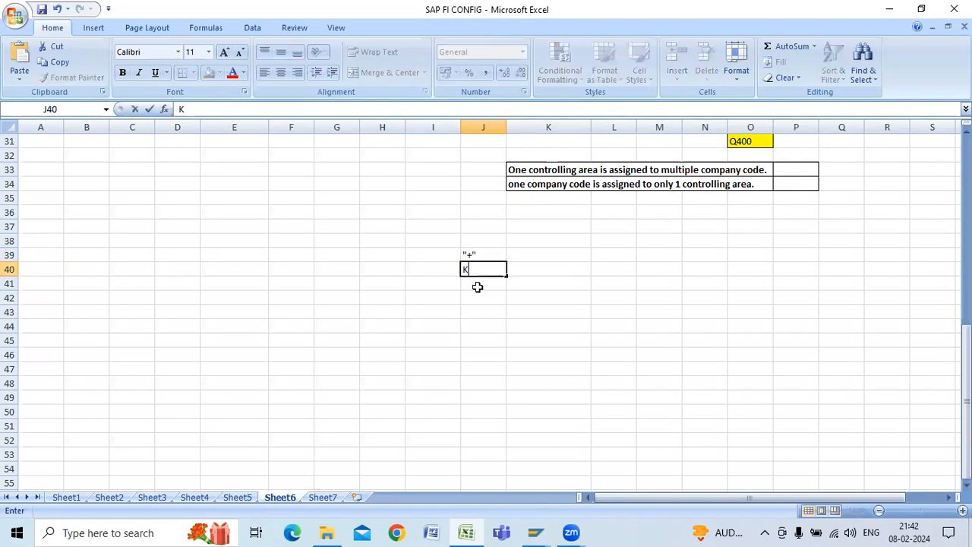
{"action": "key", "text": "Return"}
{"action": "type", "text": "D"}
{"action": "key", "text": "Return"}
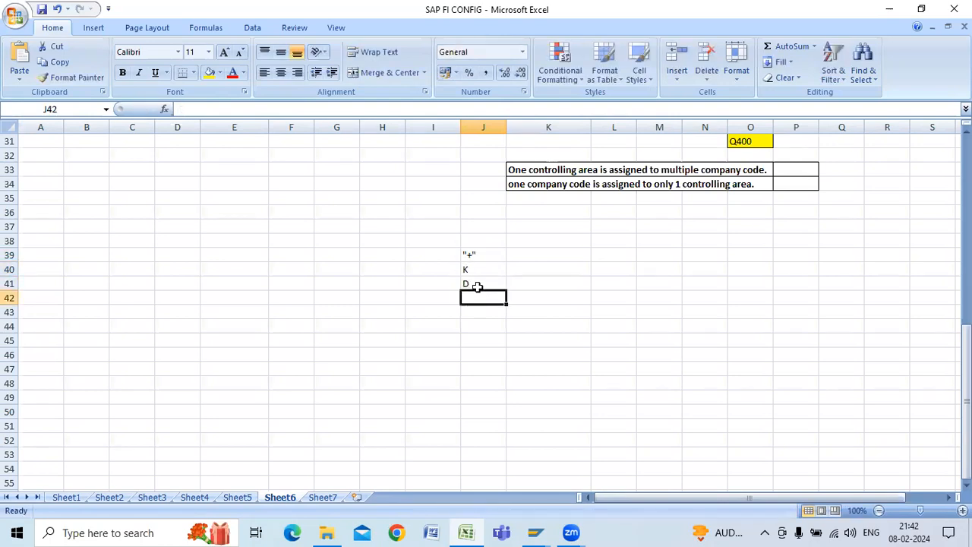
{"action": "type", "text": "M"}
{"action": "key", "text": "Return"}
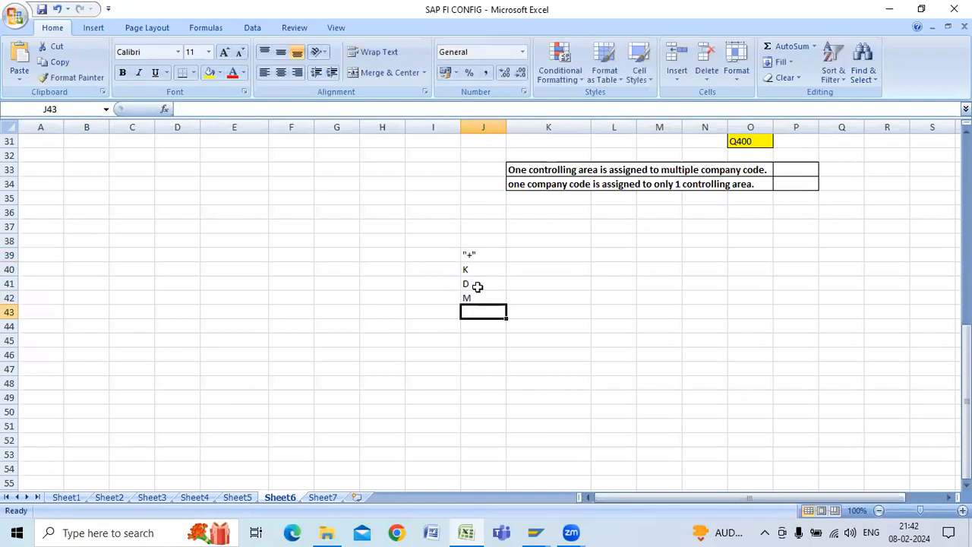
{"action": "type", "text": "S"}
{"action": "key", "text": "Return"}
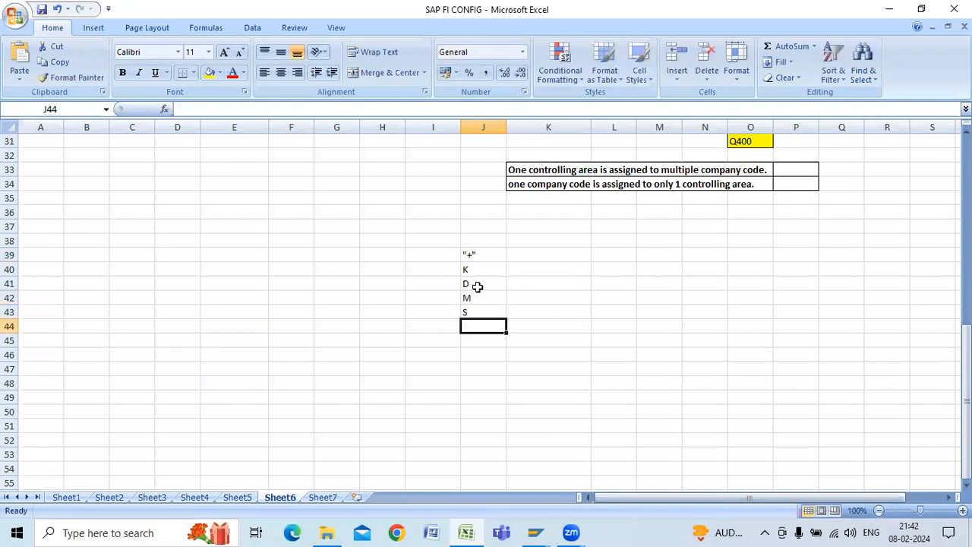
Switch to SAP, review the possible account types for the new posting period entries, and return to the SAP FI CONFIG workbook.
{"action": "left_click", "coordinate": [543, 530]}
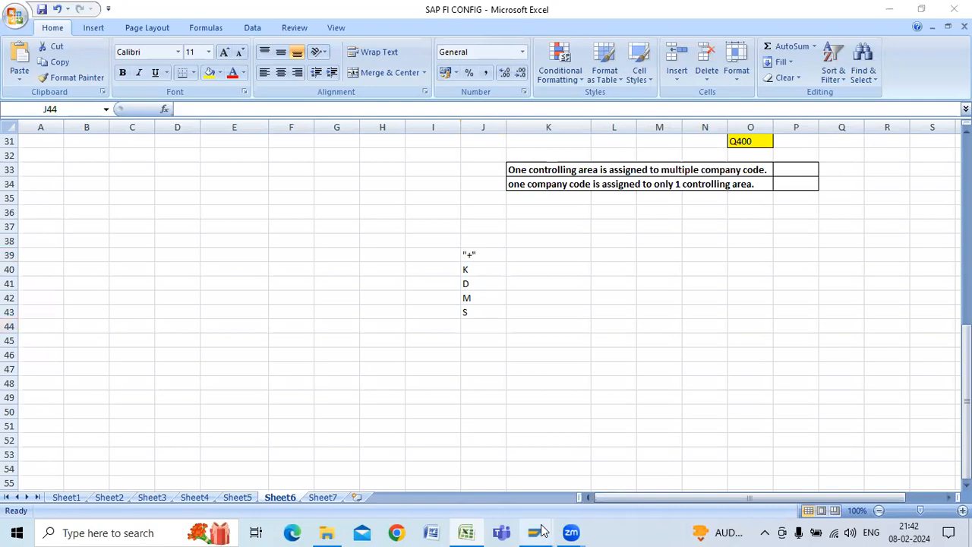
{"action": "left_click", "coordinate": [581, 482]}
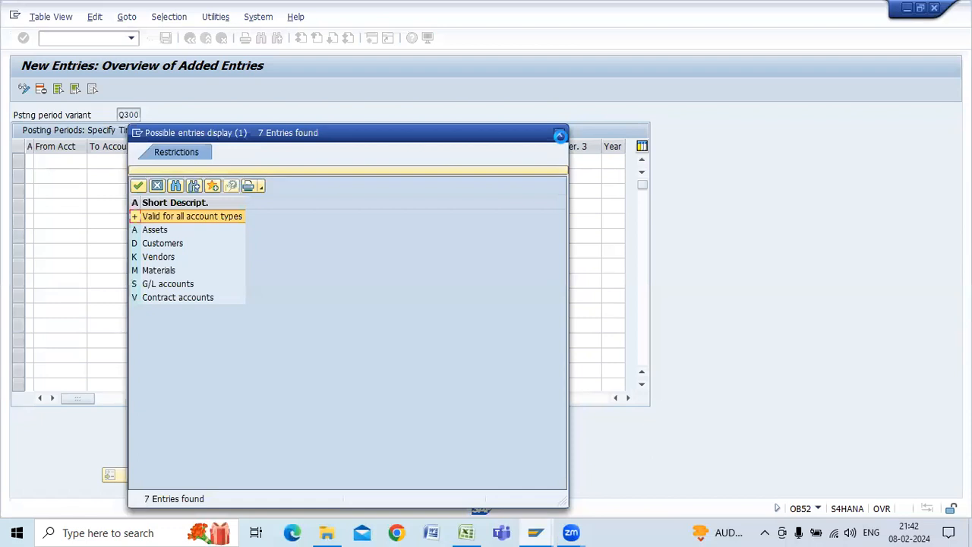
{"action": "left_click", "coordinate": [559, 135]}
{"action": "left_click", "coordinate": [906, 9]}
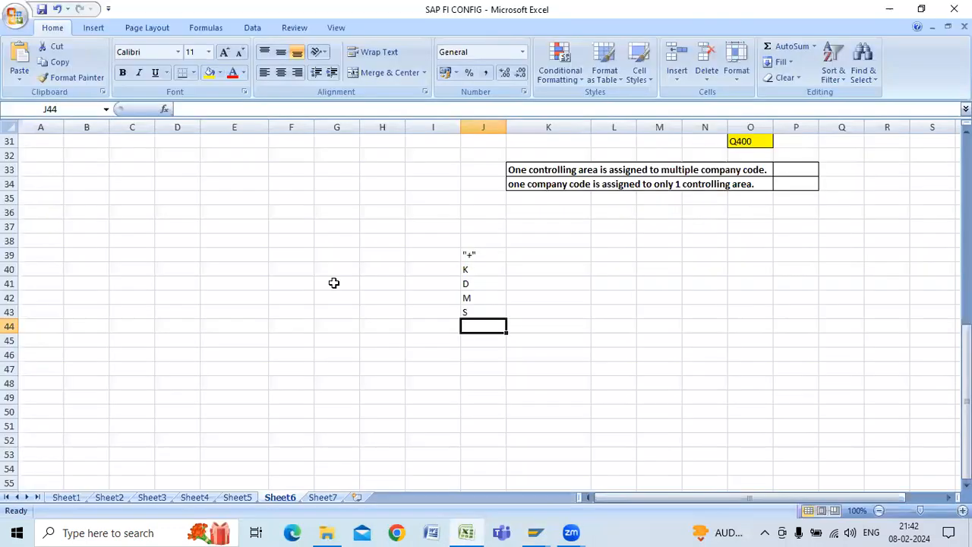
Insert a row above the K code for account type A in J40, and add V below S in J45.
{"action": "right_click", "coordinate": [9, 272]}
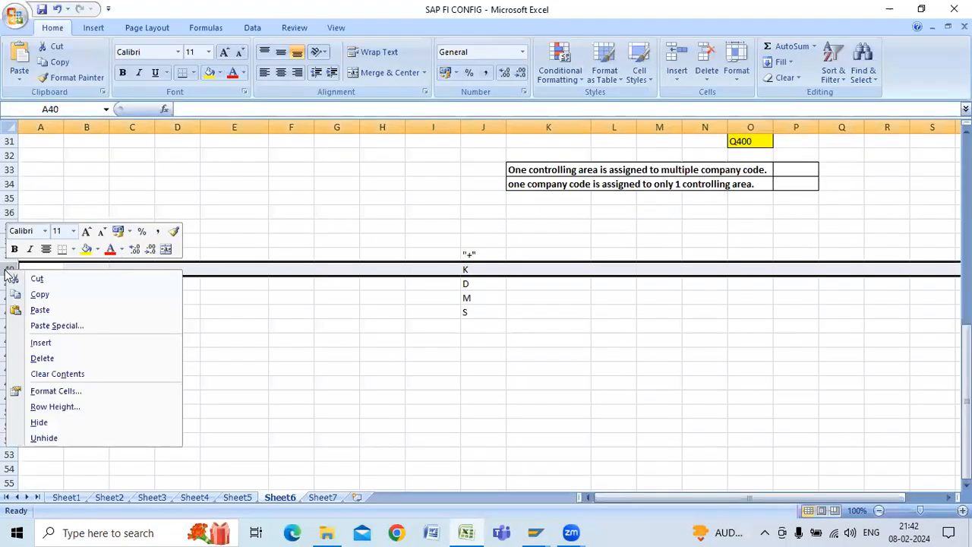
{"action": "left_click", "coordinate": [41, 342]}
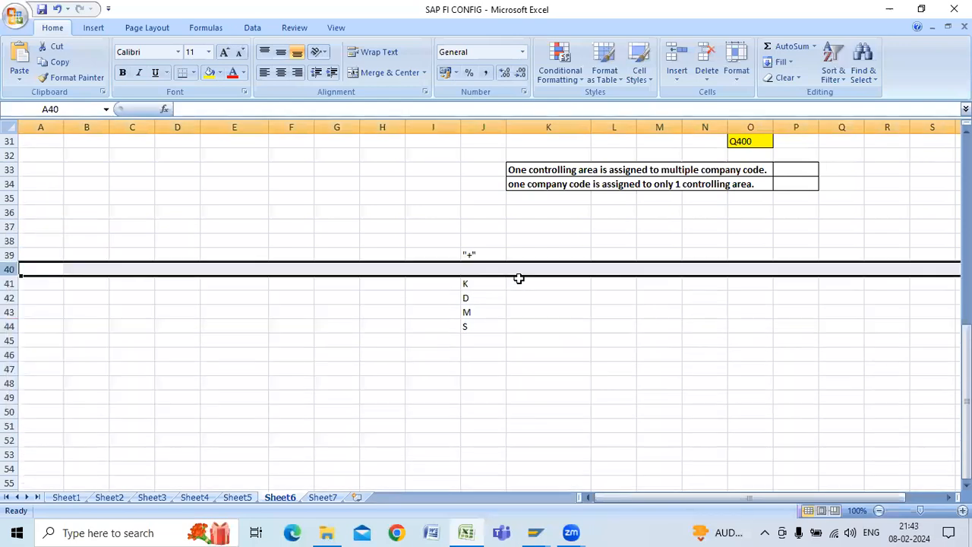
{"action": "left_click", "coordinate": [476, 271]}
{"action": "type", "text": "A"}
{"action": "left_click", "coordinate": [472, 341]}
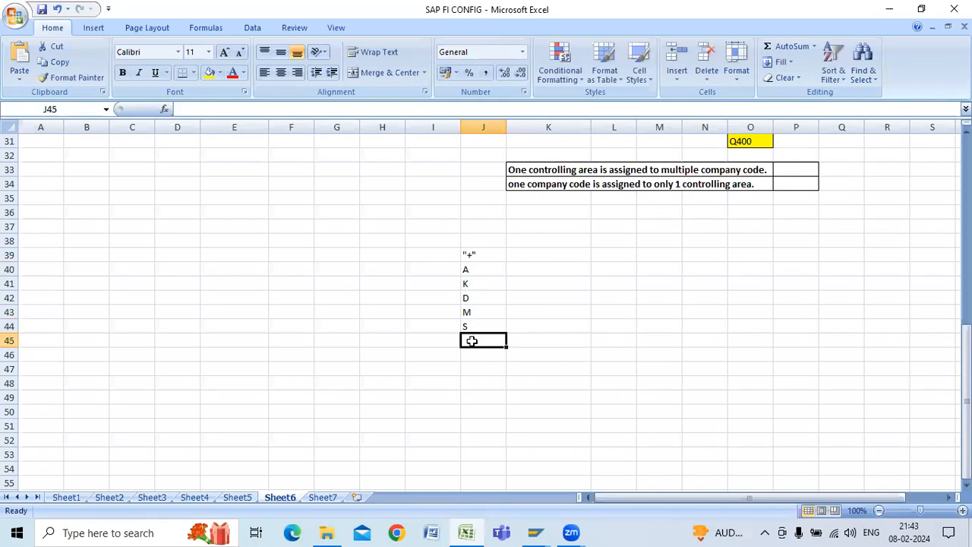
{"action": "type", "text": "V"}
Enter the descriptions ALL ACCOUNTS, ASSET and VENDOR beside codes "+", A and K in cells K39 to K41.
{"action": "left_click", "coordinate": [528, 253]}
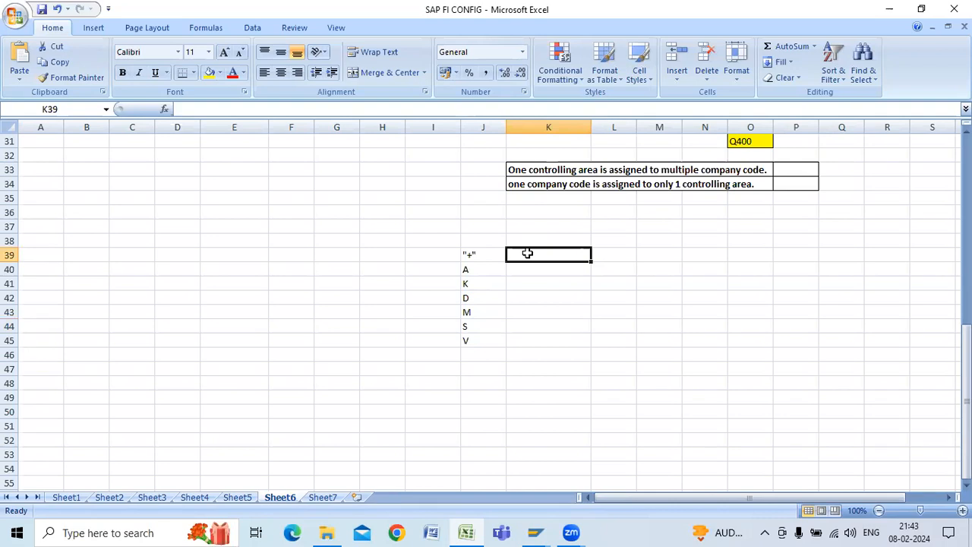
{"action": "type", "text": "A"}
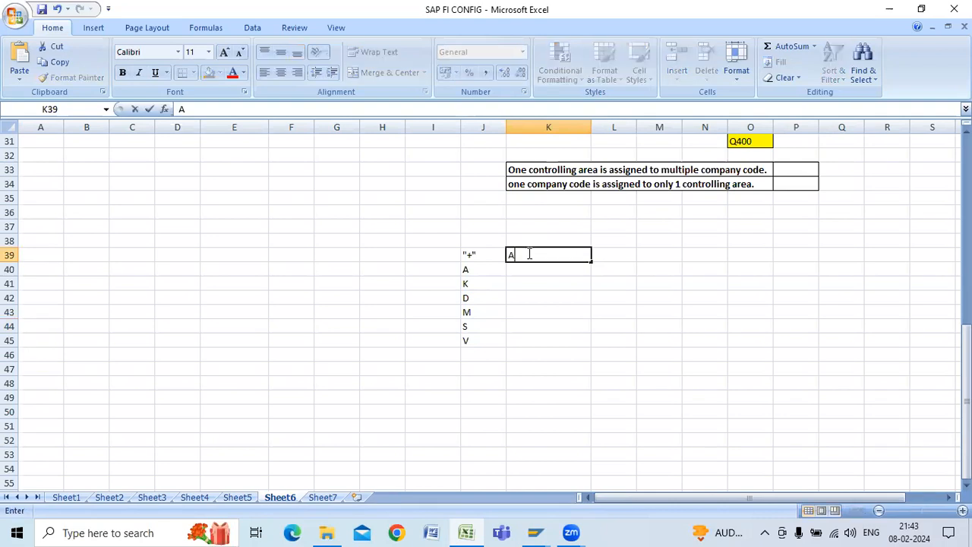
{"action": "type", "text": "LL ACCOUNTS"}
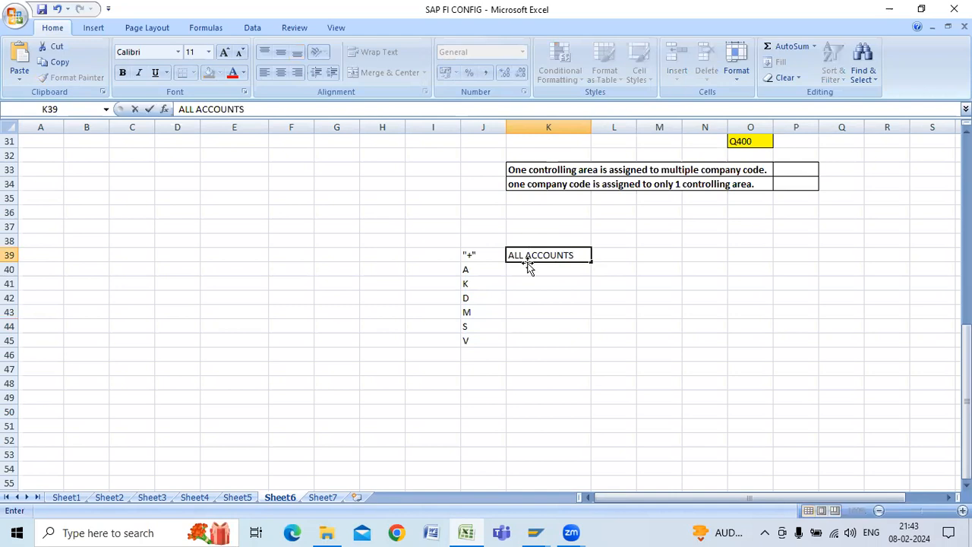
{"action": "left_click", "coordinate": [528, 266]}
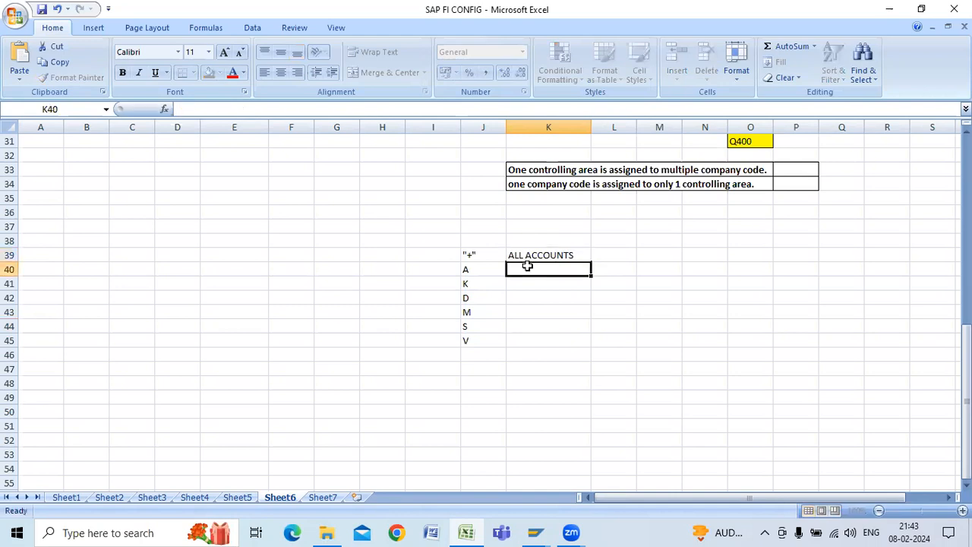
{"action": "type", "text": "ASSET"}
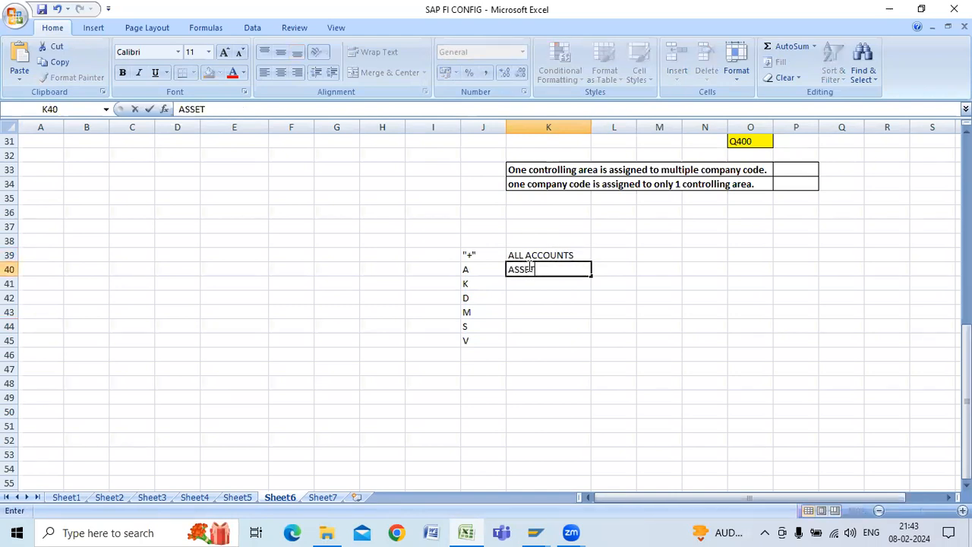
{"action": "left_click", "coordinate": [527, 286]}
{"action": "type", "text": "VENDOR"}
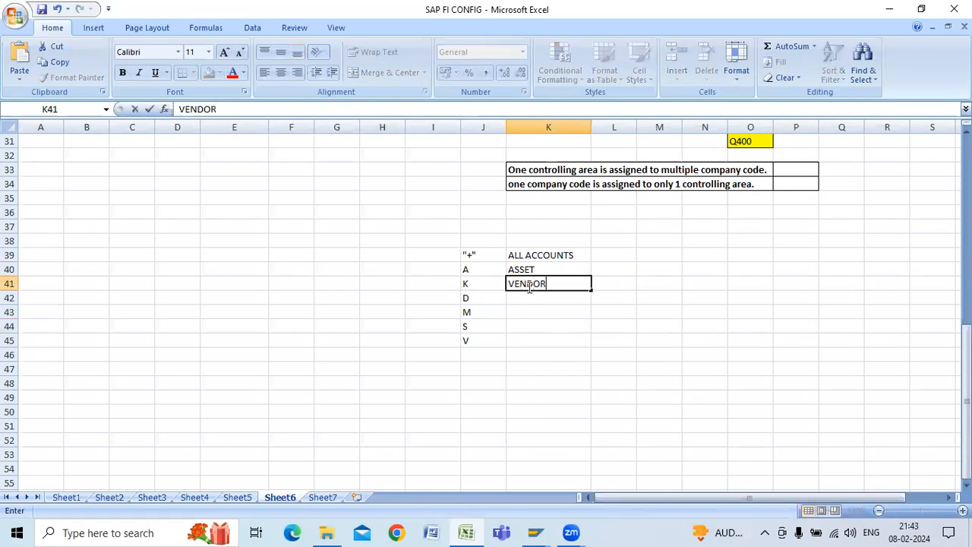
Enter the descriptions CUSTOMER, MATERIAL and GL beside codes D, M and S in cells K42 to K44.
{"action": "left_click", "coordinate": [528, 299]}
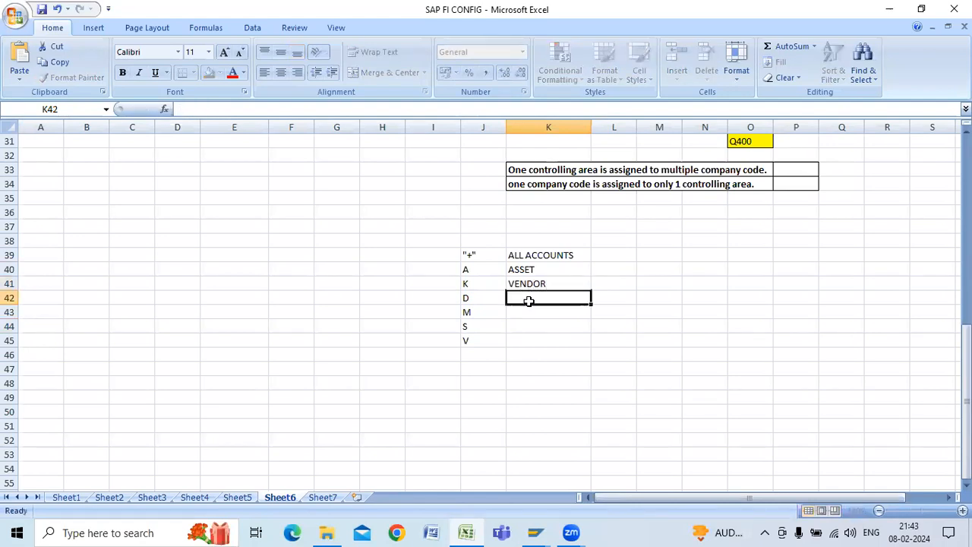
{"action": "type", "text": "CUSTOMER"}
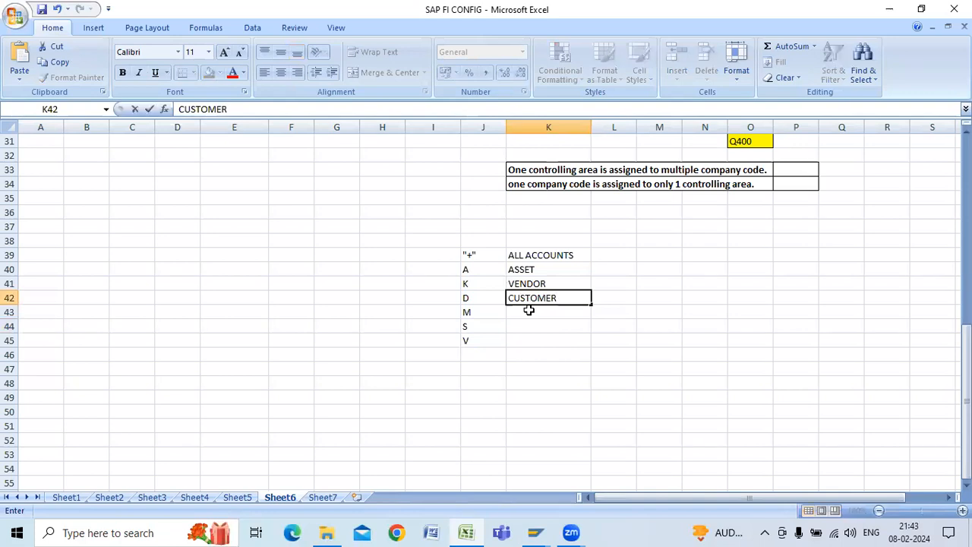
{"action": "left_click", "coordinate": [529, 312]}
{"action": "type", "text": "MATERIAL"}
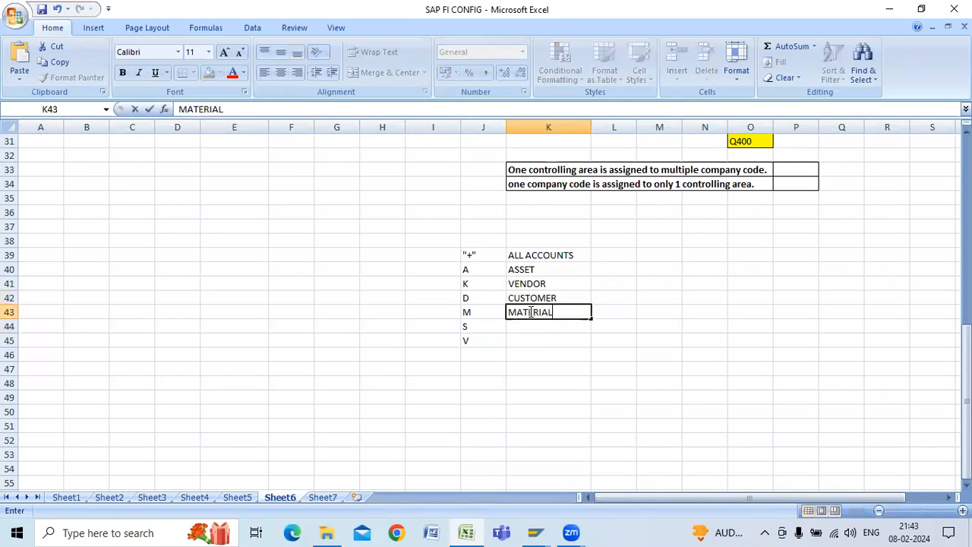
{"action": "left_click", "coordinate": [527, 330]}
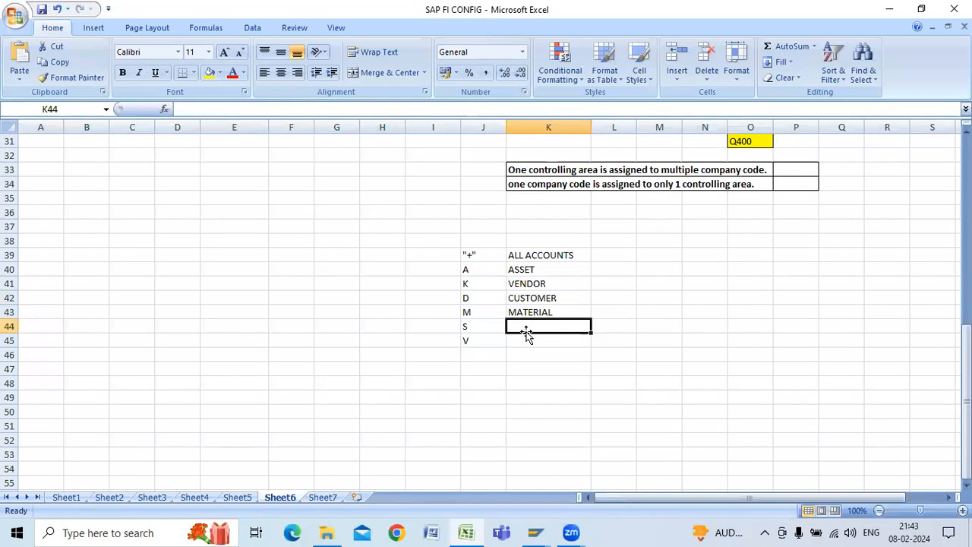
{"action": "type", "text": "GL"}
Check the meaning of account type V in SAP's list and enter CONTRACT ACCOUNTS in cell K45 of the workbook.
{"action": "left_click", "coordinate": [524, 340]}
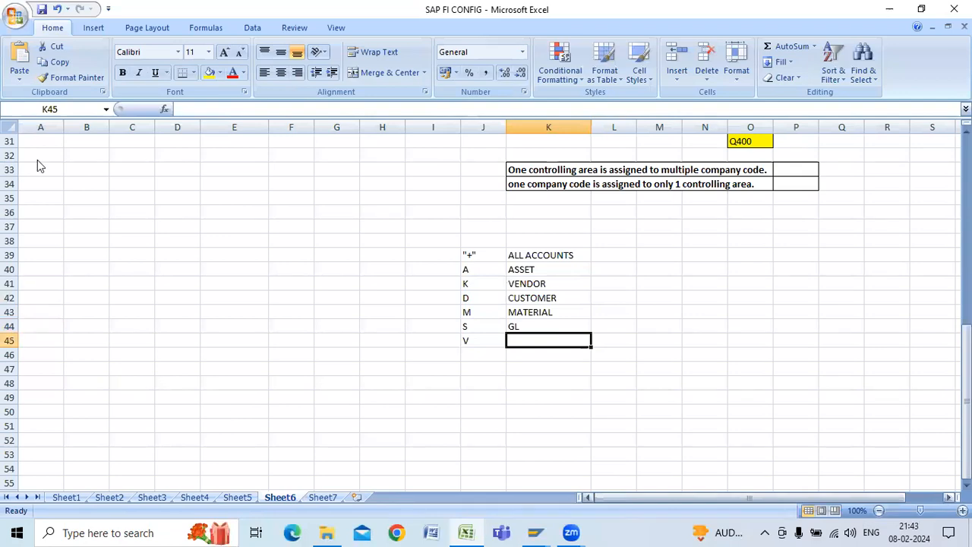
{"action": "key", "text": "alt+Tab"}
{"action": "key", "text": "F4"}
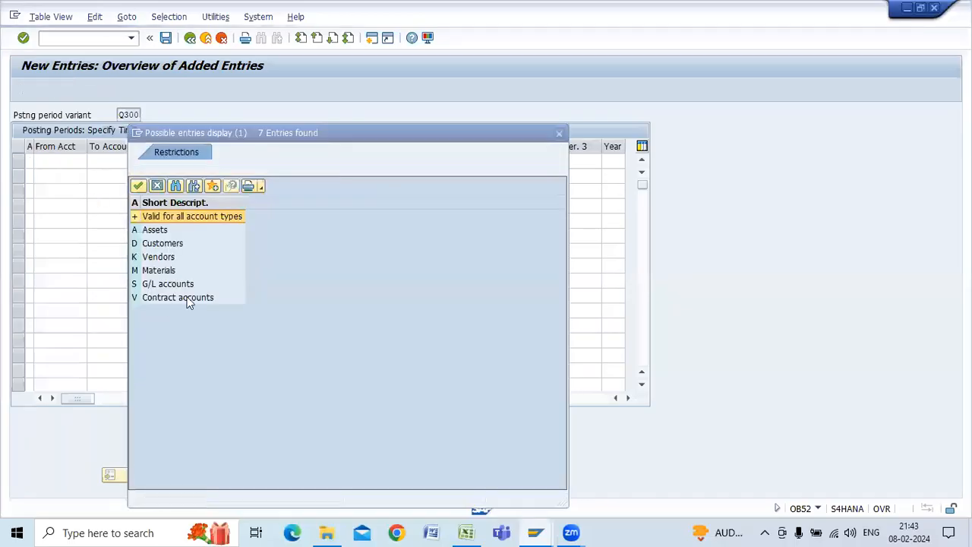
{"action": "left_click", "coordinate": [560, 133]}
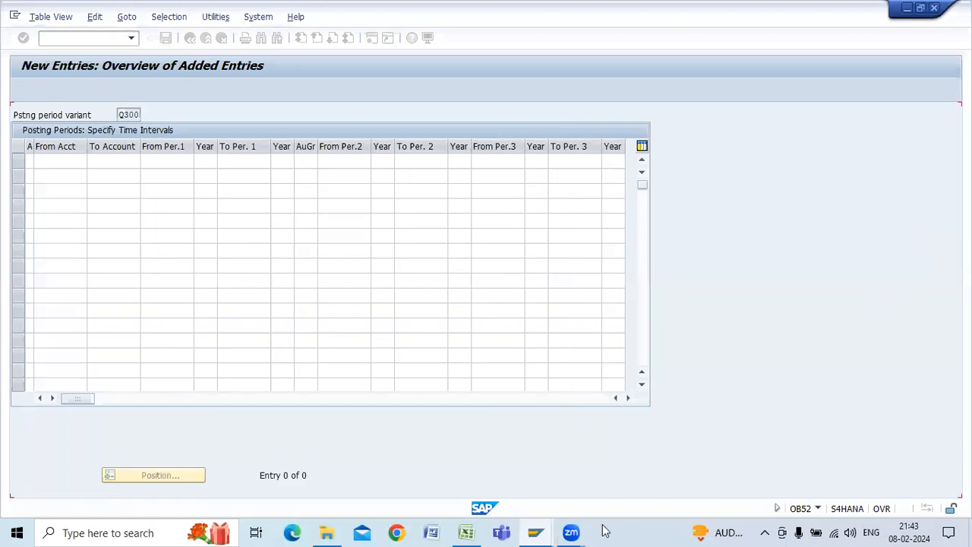
{"action": "key", "text": "alt+Tab"}
{"action": "type", "text": "RACT ACCOUNTS"}
{"action": "left_click", "coordinate": [727, 367]}
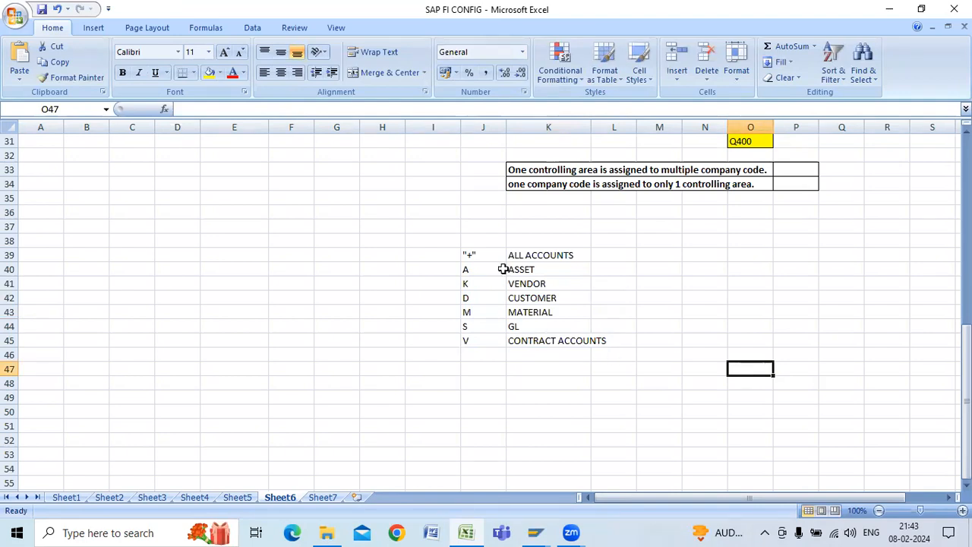
{"action": "left_click_drag", "start_coordinate": [467, 255], "coordinate": [585, 340]}
{"action": "left_click", "coordinate": [703, 281]}
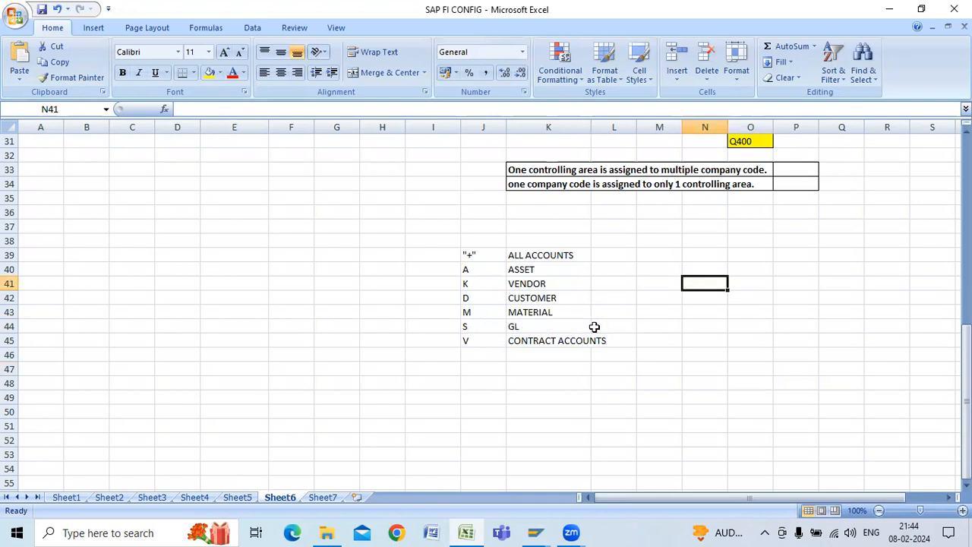
Enter document type SA for GL in cell M44 and AA for ASSET in cell M40.
{"action": "left_click", "coordinate": [661, 328]}
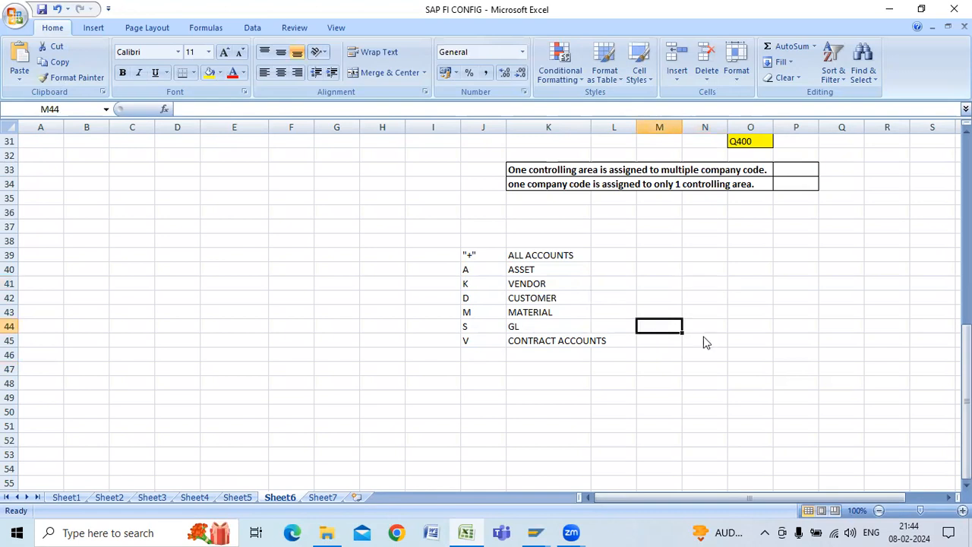
{"action": "type", "text": "sa"}
{"action": "key", "text": "BackSpace"}
{"action": "key", "text": "BackSpace"}
{"action": "type", "text": "SA"}
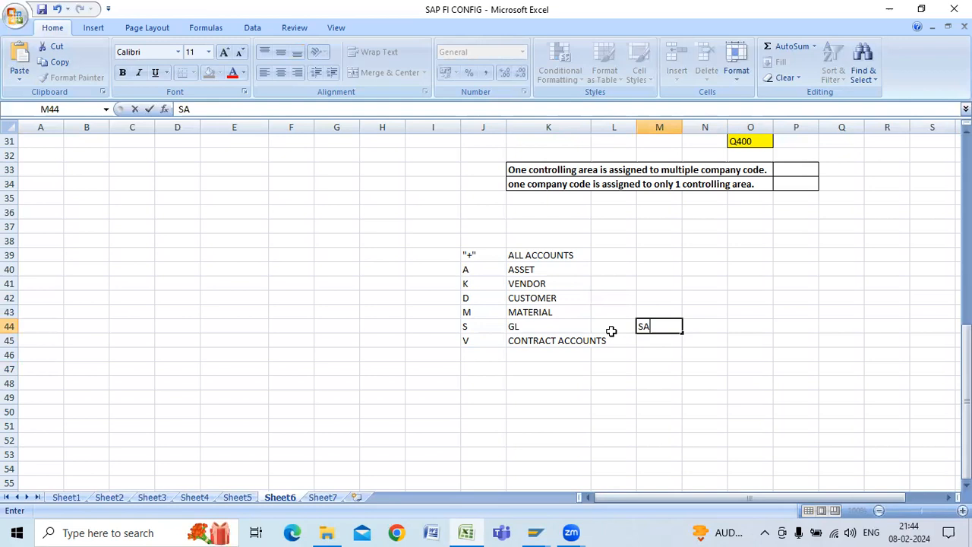
{"action": "left_click", "coordinate": [648, 271]}
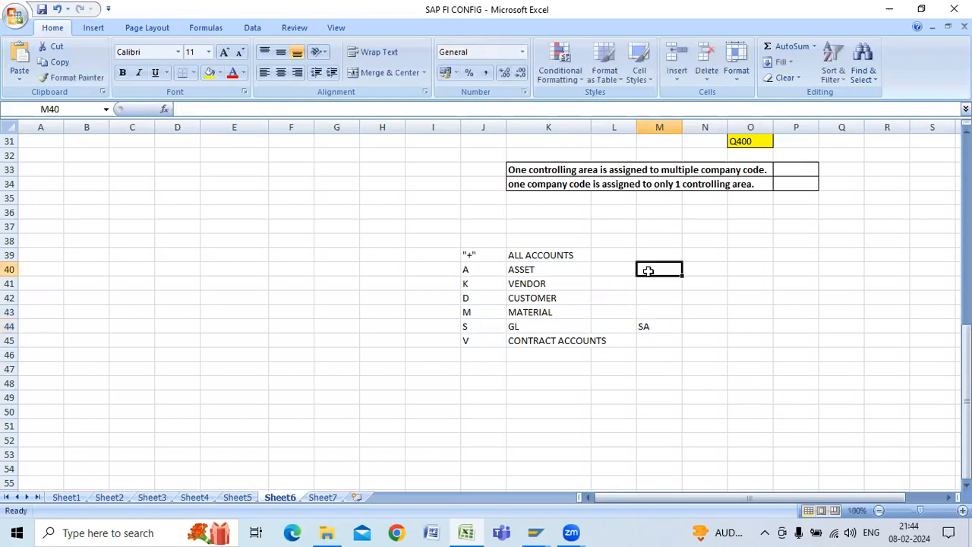
{"action": "type", "text": "AA"}
Enter the vendor document types KR, KG, KZ and KA across cells M41 to P41.
{"action": "left_click", "coordinate": [648, 281]}
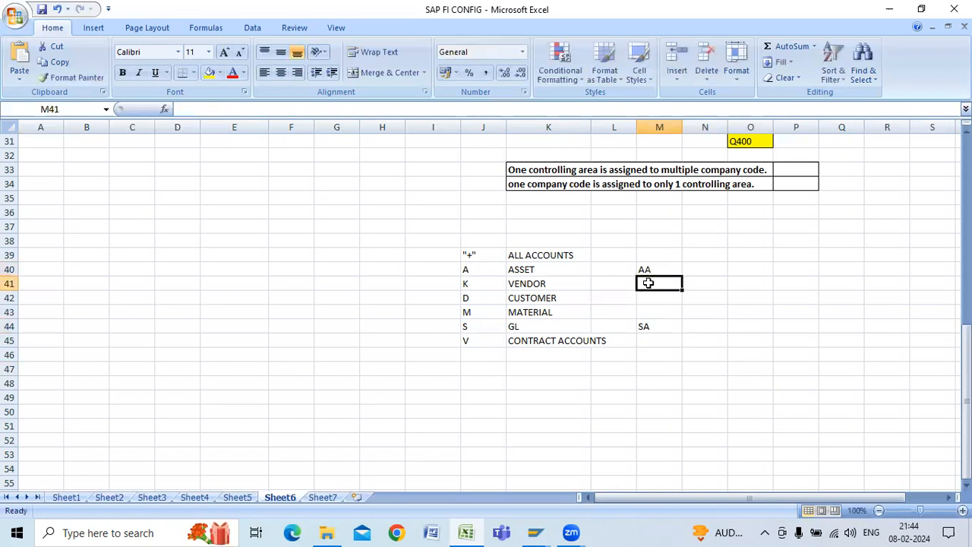
{"action": "type", "text": "KR"}
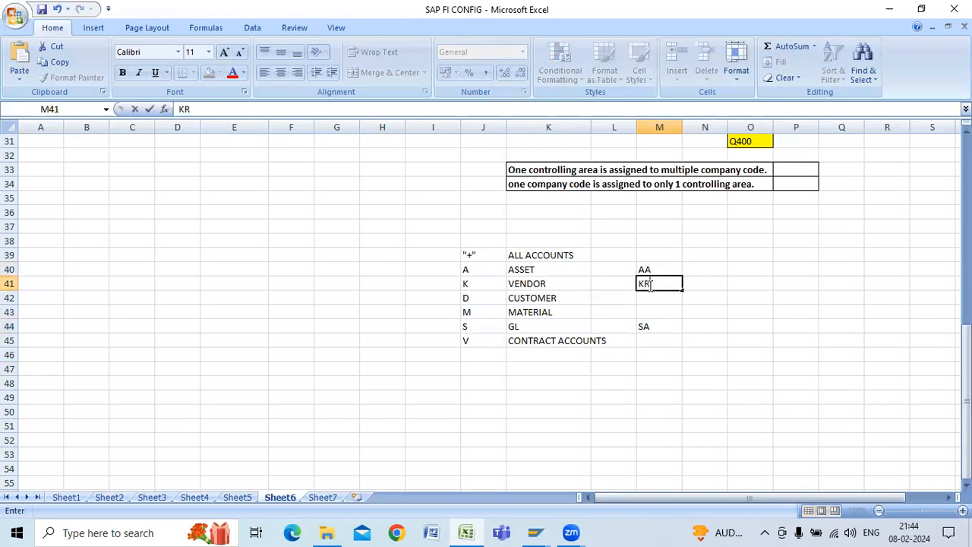
{"action": "key", "text": "Tab"}
{"action": "type", "text": "K"}
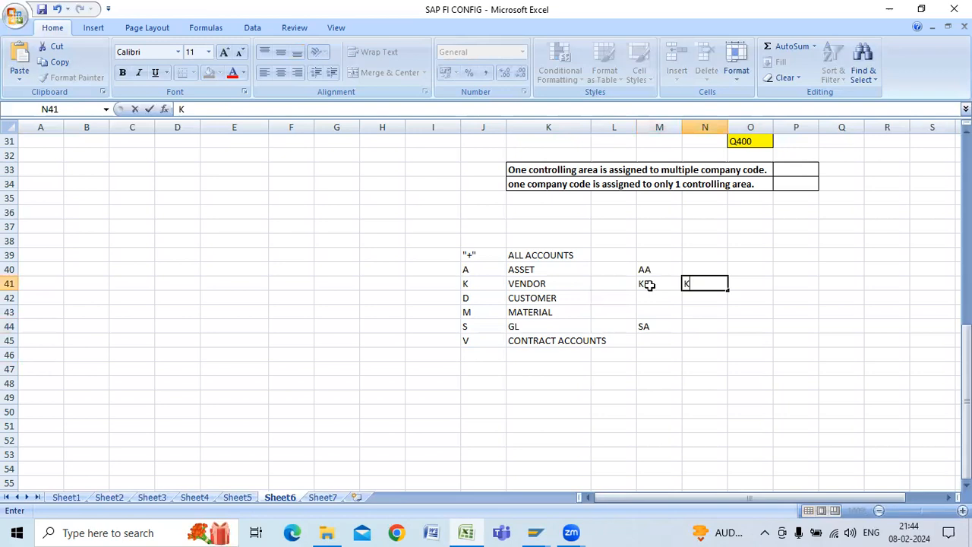
{"action": "type", "text": "G"}
{"action": "key", "text": "Tab"}
{"action": "type", "text": "KZ"}
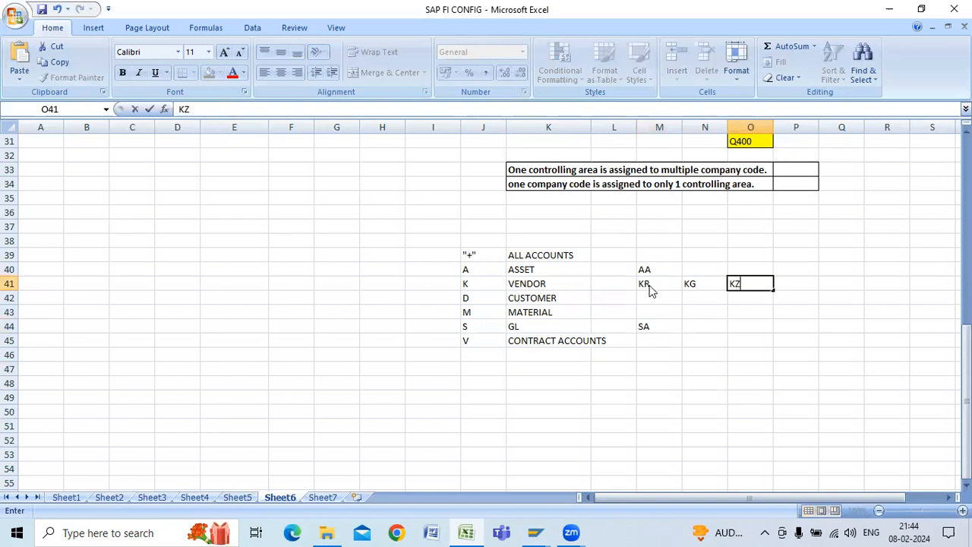
{"action": "key", "text": "Tab"}
{"action": "type", "text": "KA"}
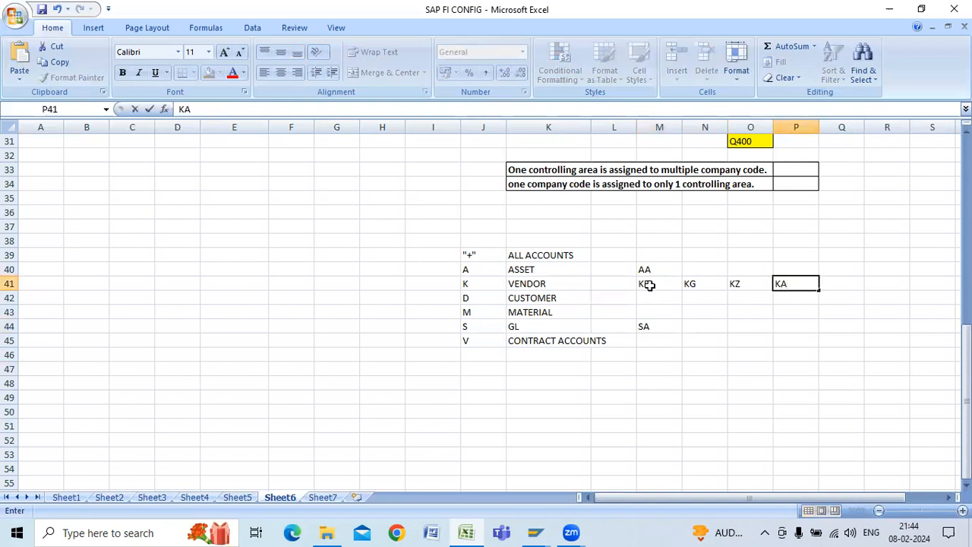
Enter the customer document types DR, DG, DZ and DA across cells M42 to P42.
{"action": "left_click", "coordinate": [652, 297]}
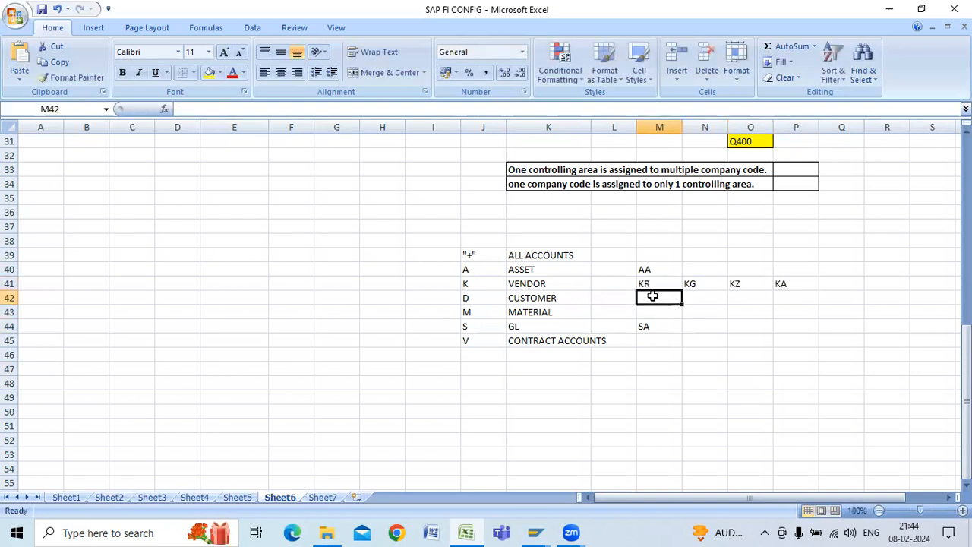
{"action": "type", "text": "DA"}
{"action": "key", "text": "BackSpace"}
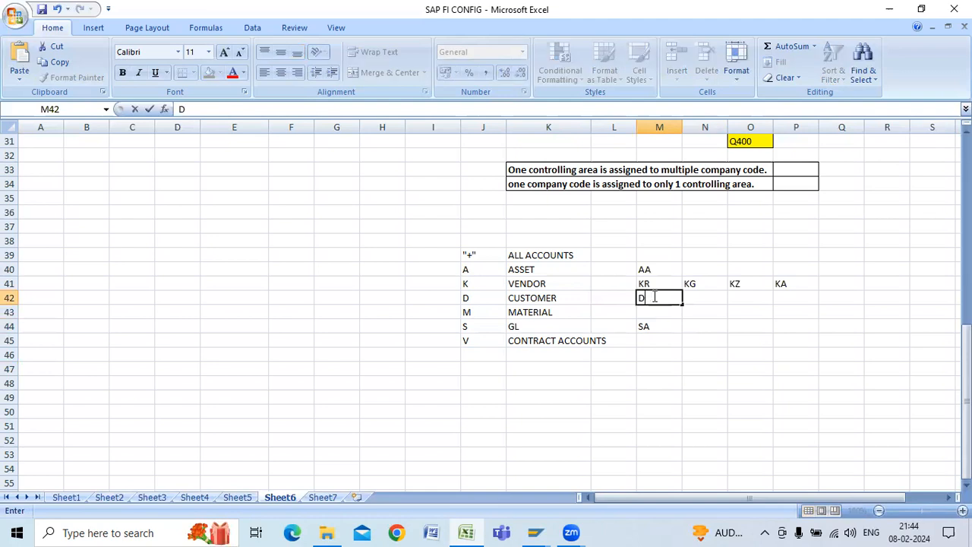
{"action": "type", "text": "R"}
{"action": "key", "text": "Tab"}
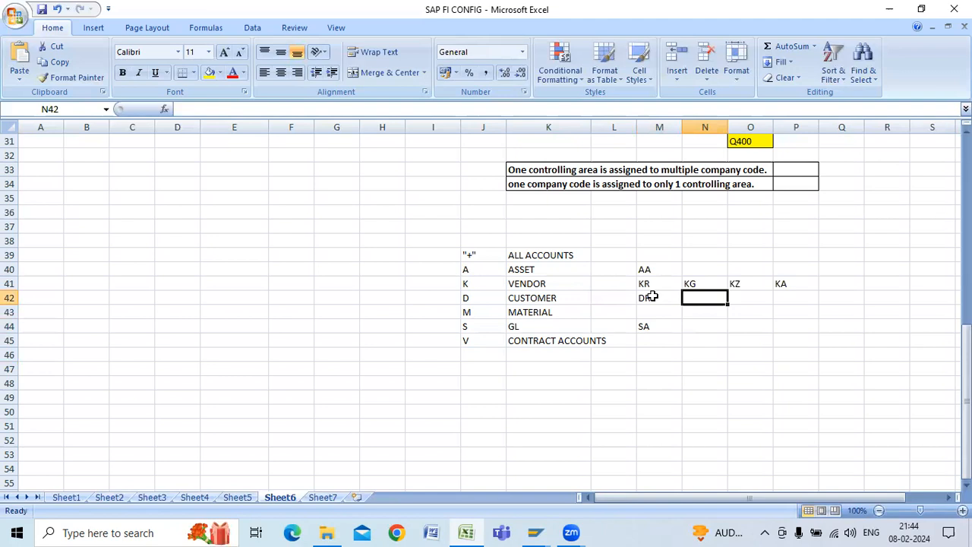
{"action": "type", "text": "DG"}
{"action": "key", "text": "Tab"}
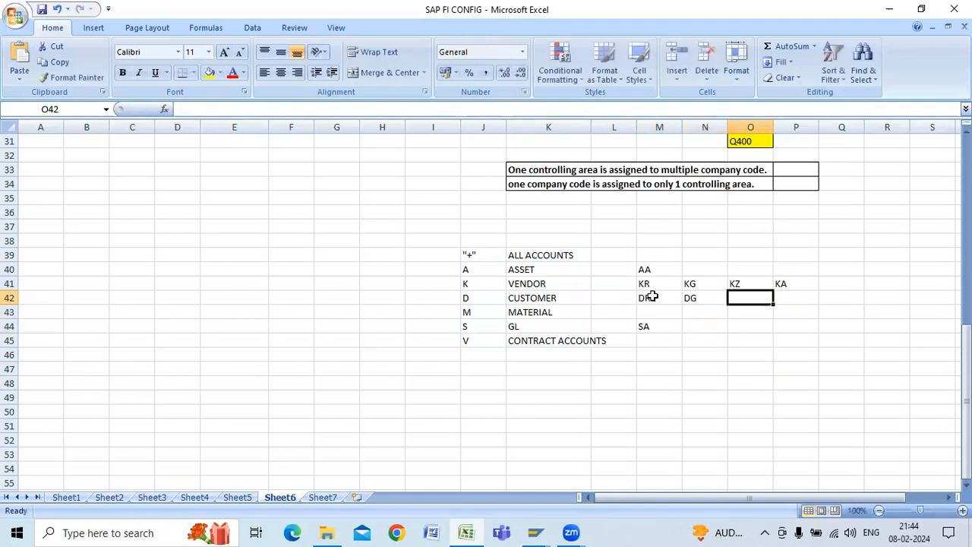
{"action": "type", "text": "DZ"}
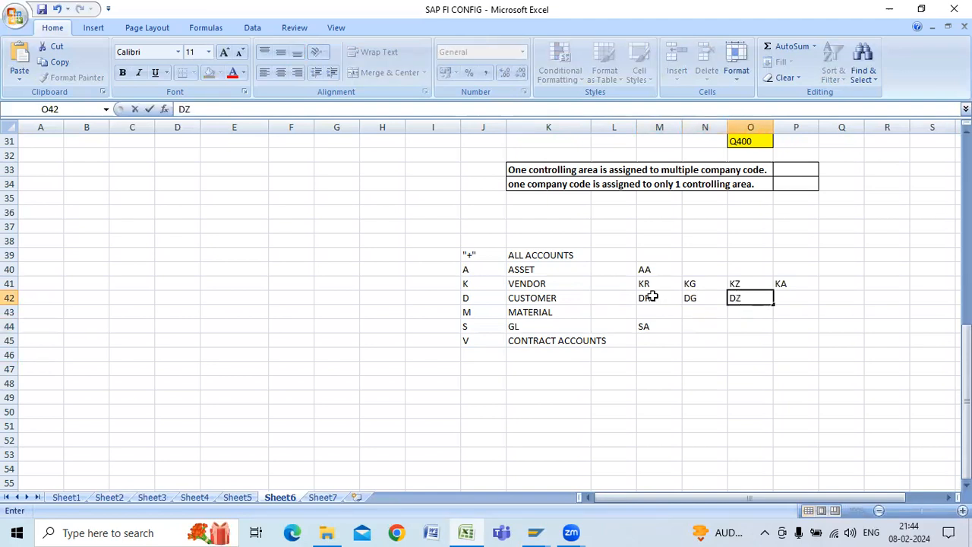
{"action": "key", "text": "Tab"}
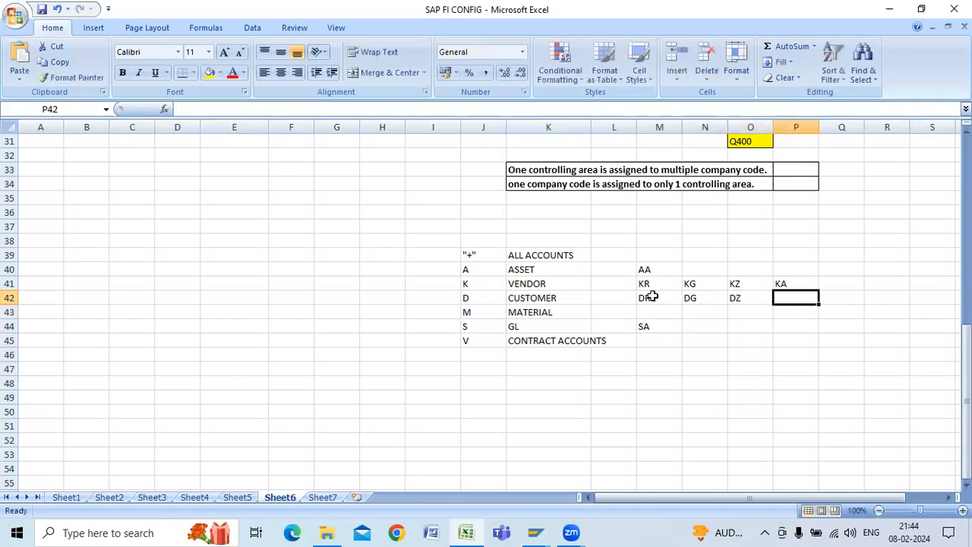
{"action": "type", "text": "DA"}
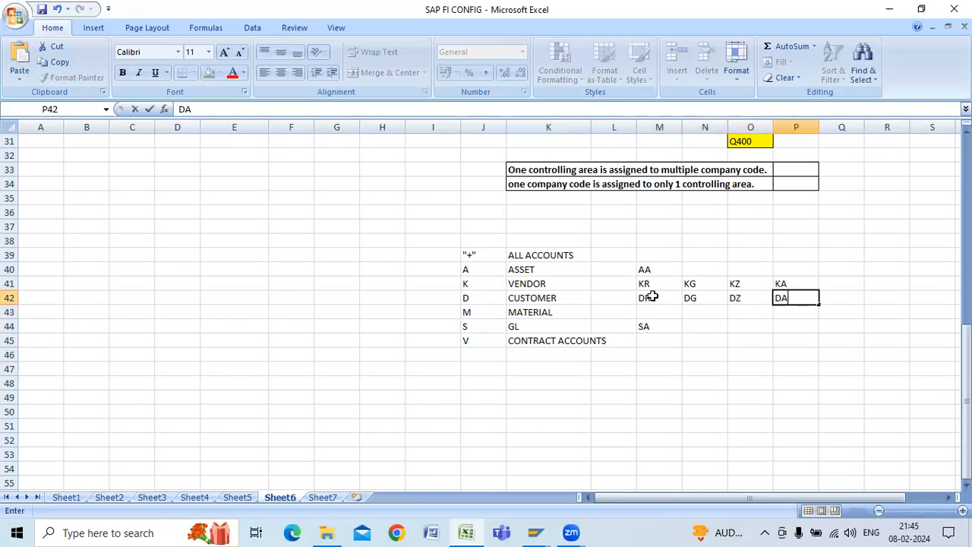
{"action": "left_click", "coordinate": [644, 310]}
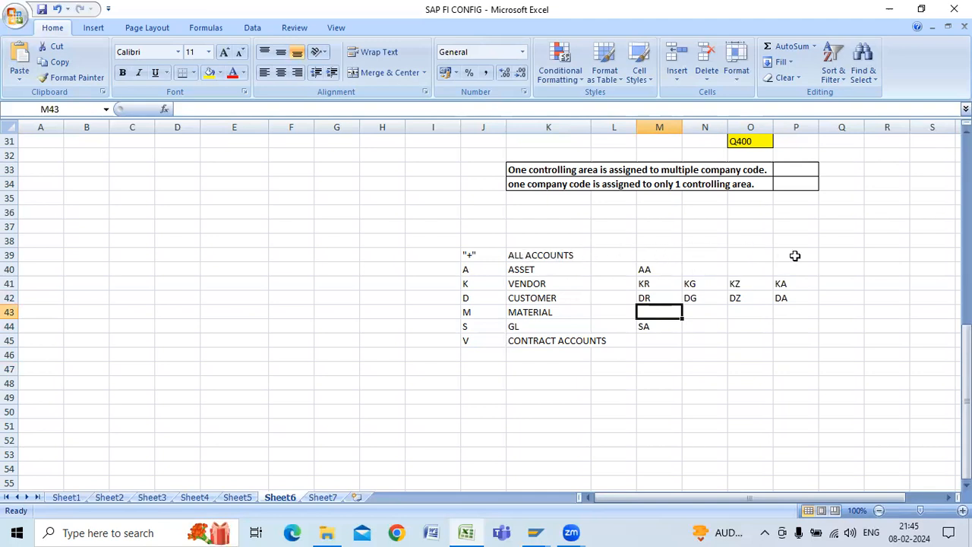
Switch to SAP, try account type + in the first new posting period row for variant Q300, and leave the transaction.
{"action": "left_click", "coordinate": [890, 8]}
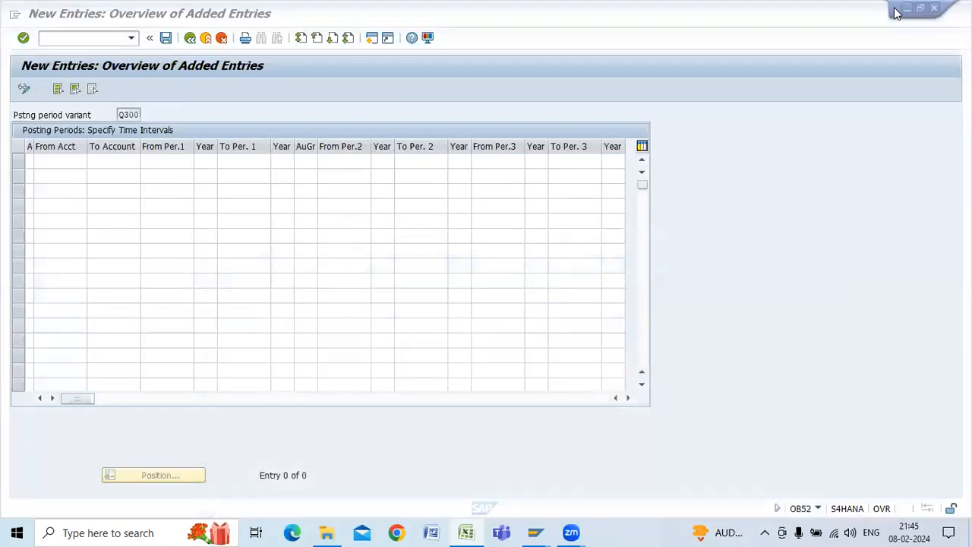
{"action": "type", "text": "+"}
{"action": "left_click", "coordinate": [31, 161]}
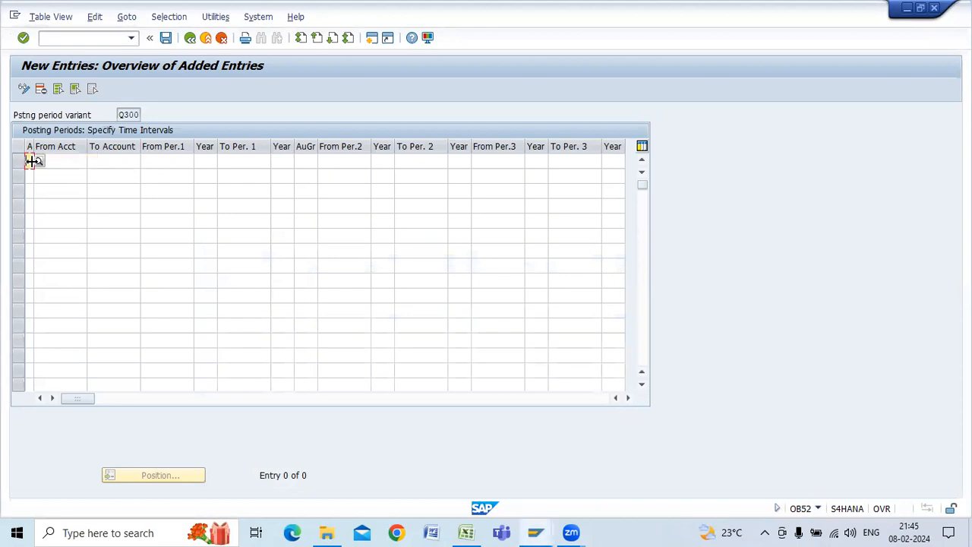
{"action": "left_click", "coordinate": [31, 161]}
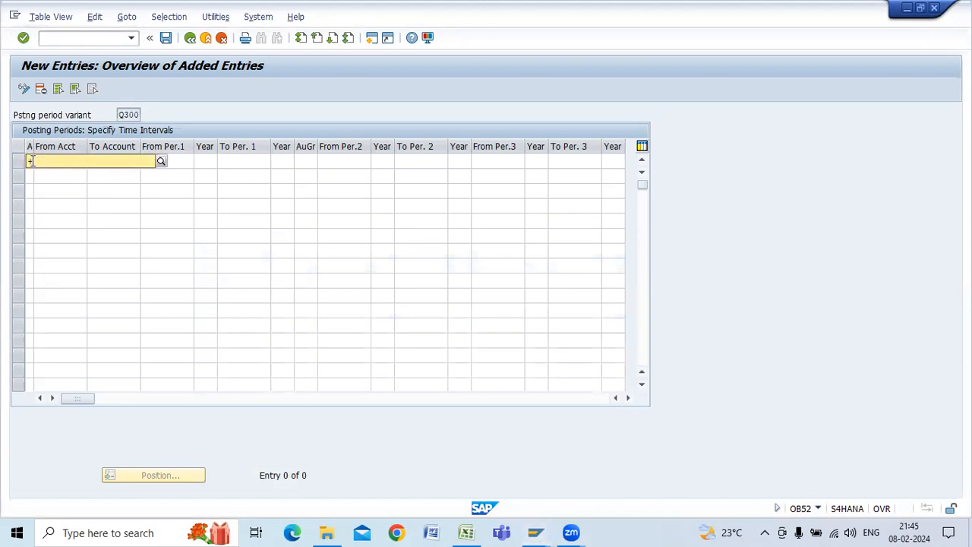
{"action": "key", "text": "F4"}
{"action": "left_click", "coordinate": [38, 192]}
{"action": "left_click", "coordinate": [69, 160]}
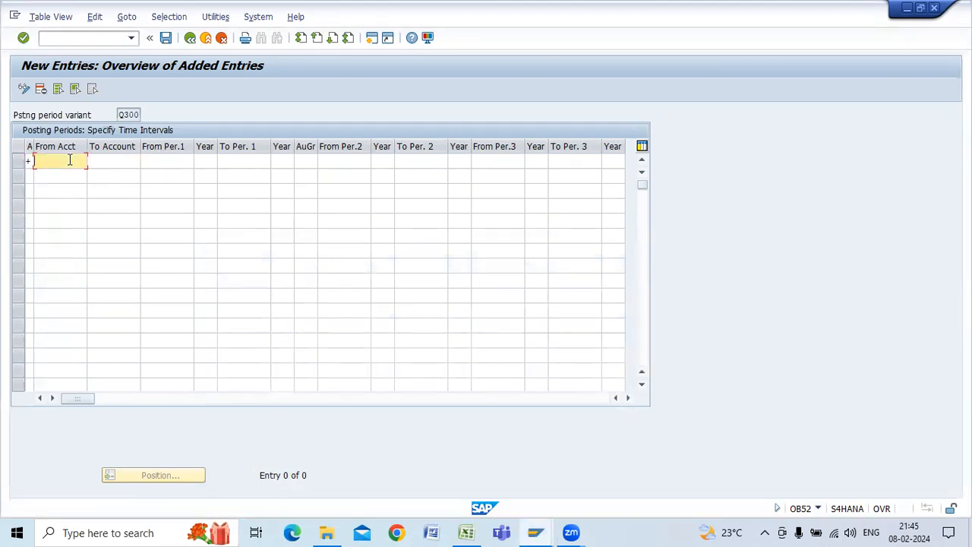
{"action": "left_click", "coordinate": [109, 158]}
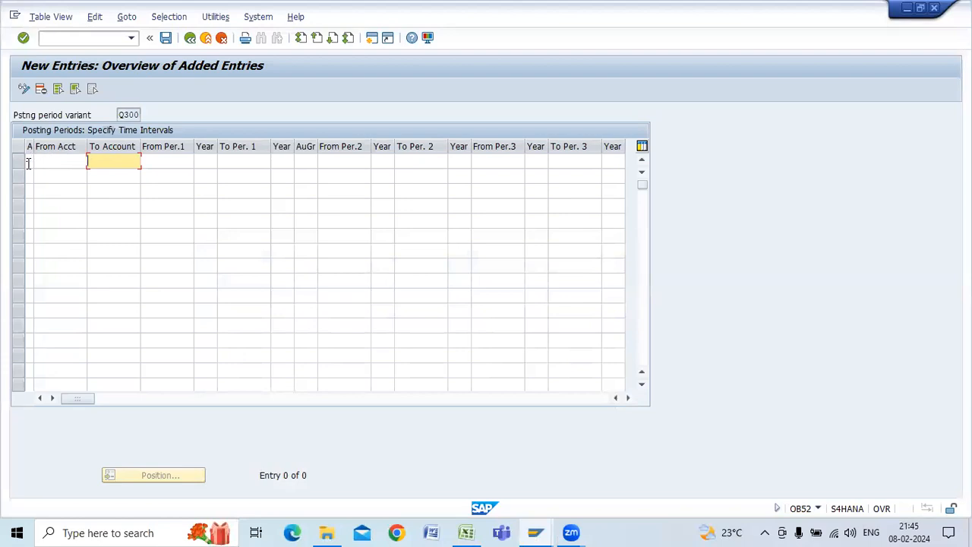
{"action": "left_click", "coordinate": [30, 161]}
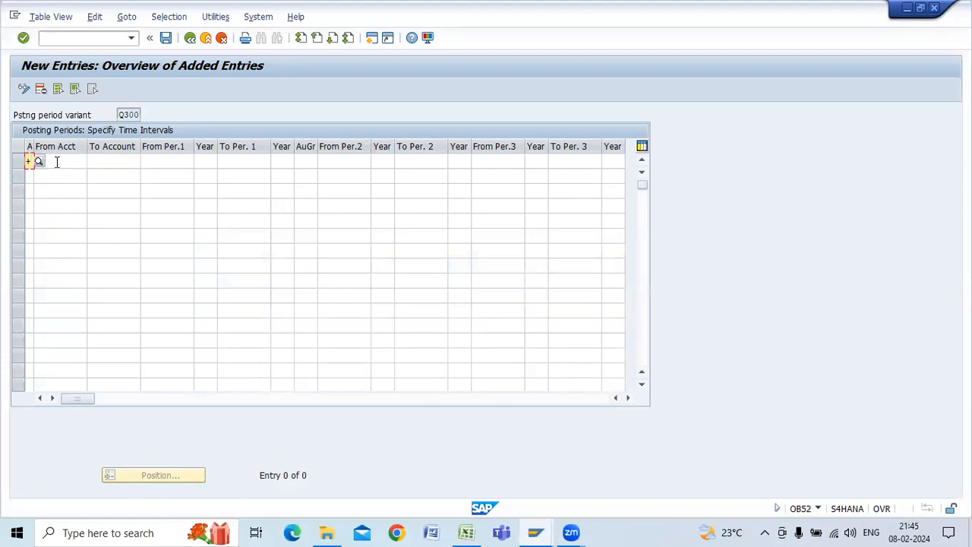
{"action": "left_click", "coordinate": [190, 37]}
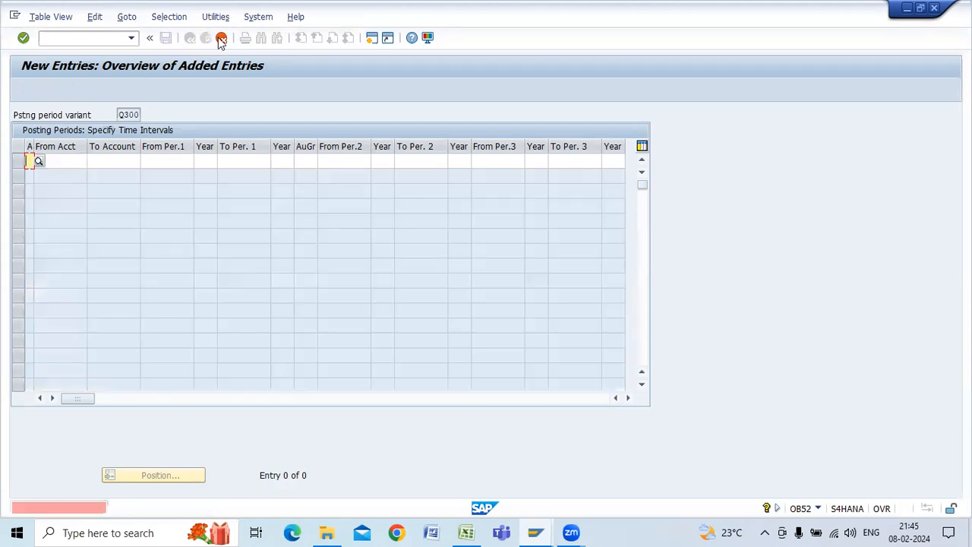
{"action": "left_click", "coordinate": [220, 38]}
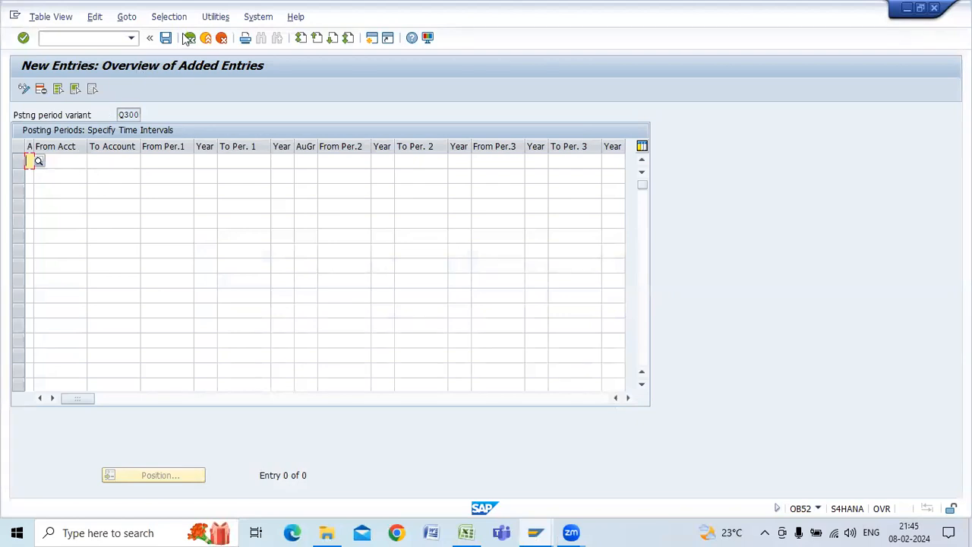
{"action": "left_click", "coordinate": [189, 37]}
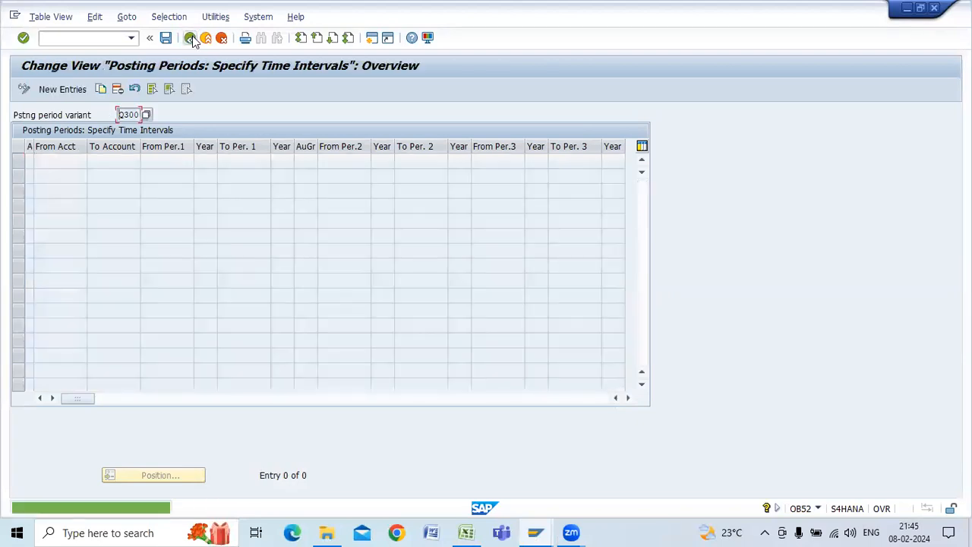
{"action": "left_click", "coordinate": [191, 40]}
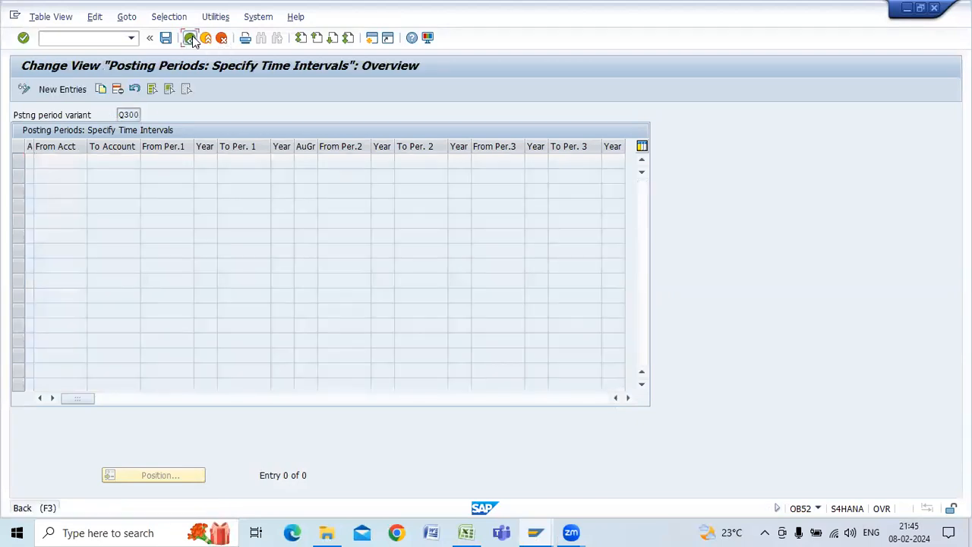
Open transaction OB52 for posting period variant 1710, examine its time intervals per account type, and leave it.
{"action": "type", "text": "OB52"}
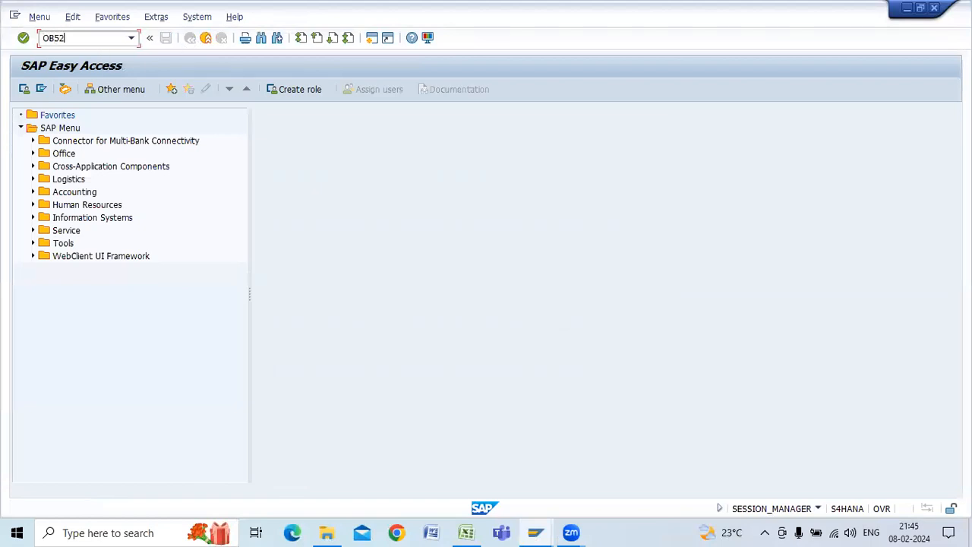
{"action": "key", "text": "Return"}
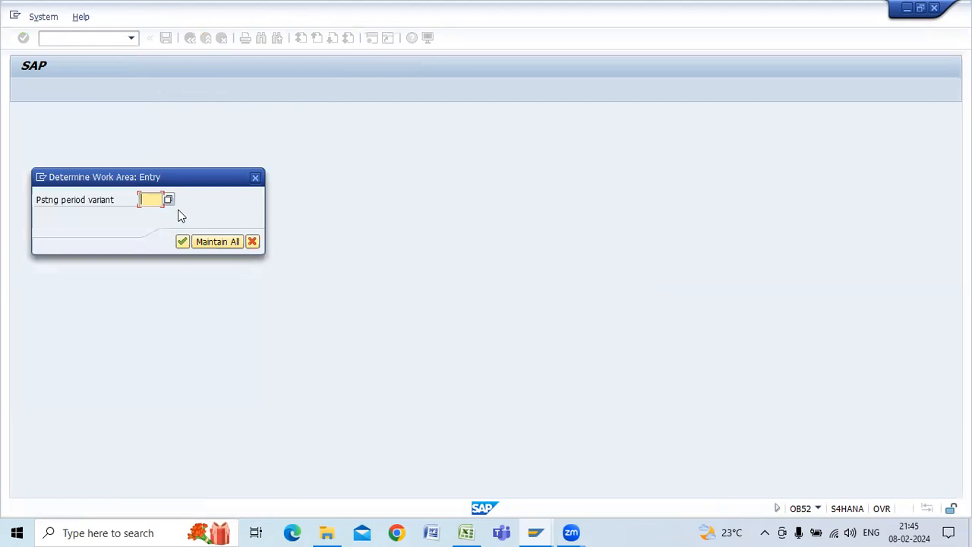
{"action": "type", "text": "1710"}
{"action": "key", "text": "Return"}
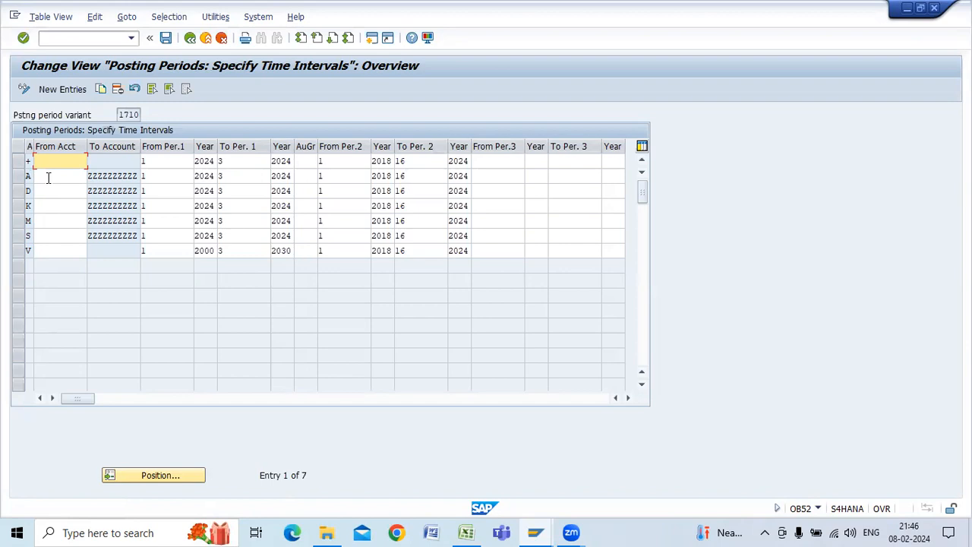
{"action": "left_click", "coordinate": [55, 88]}
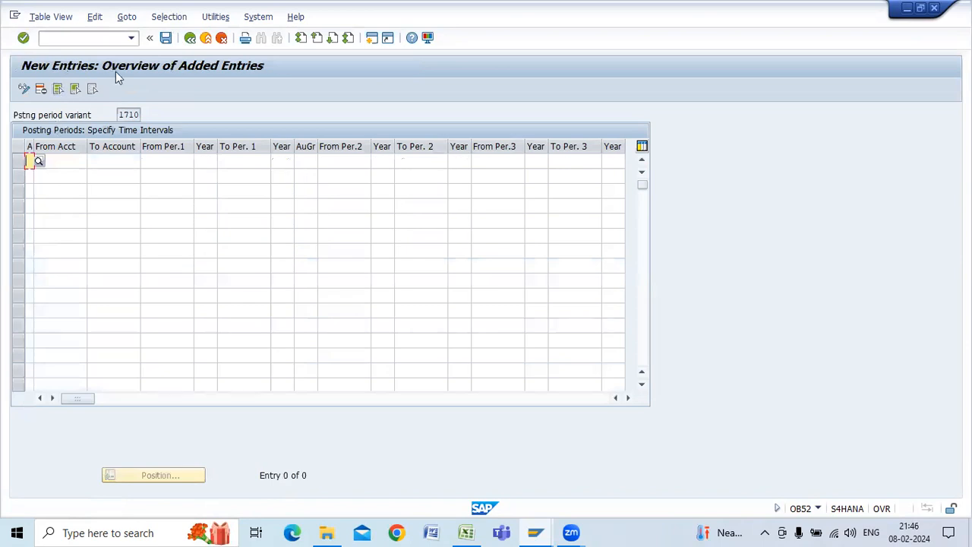
{"action": "left_click", "coordinate": [190, 38]}
{"action": "left_click", "coordinate": [191, 38]}
Open transaction OB52 for posting period variant Q300 and start new entries.
{"action": "type", "text": "OB52"}
{"action": "key", "text": "Return"}
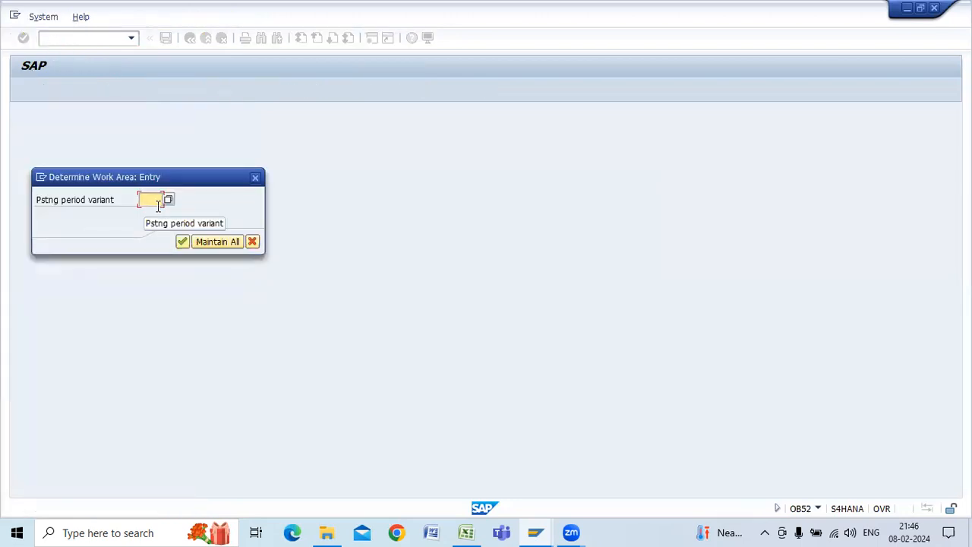
{"action": "type", "text": "Q300"}
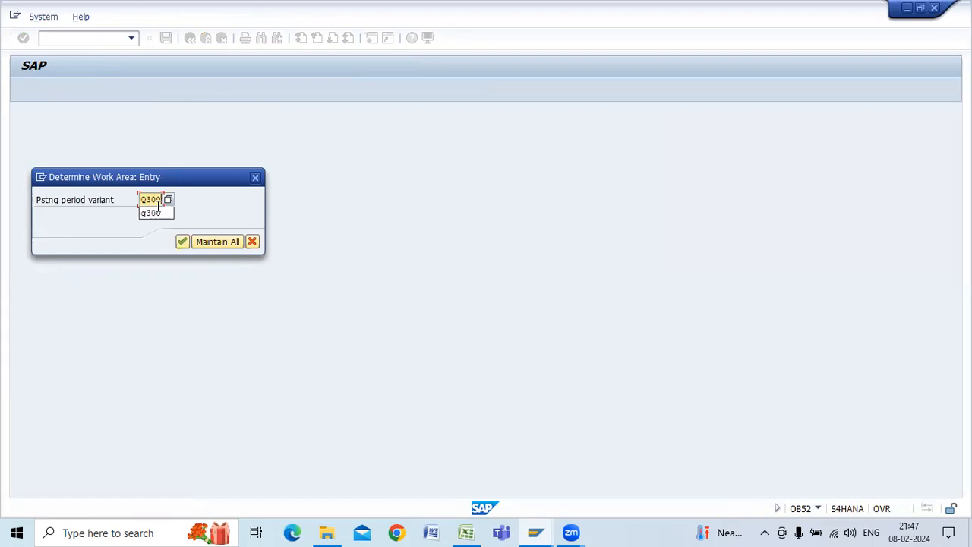
{"action": "key", "text": "Return"}
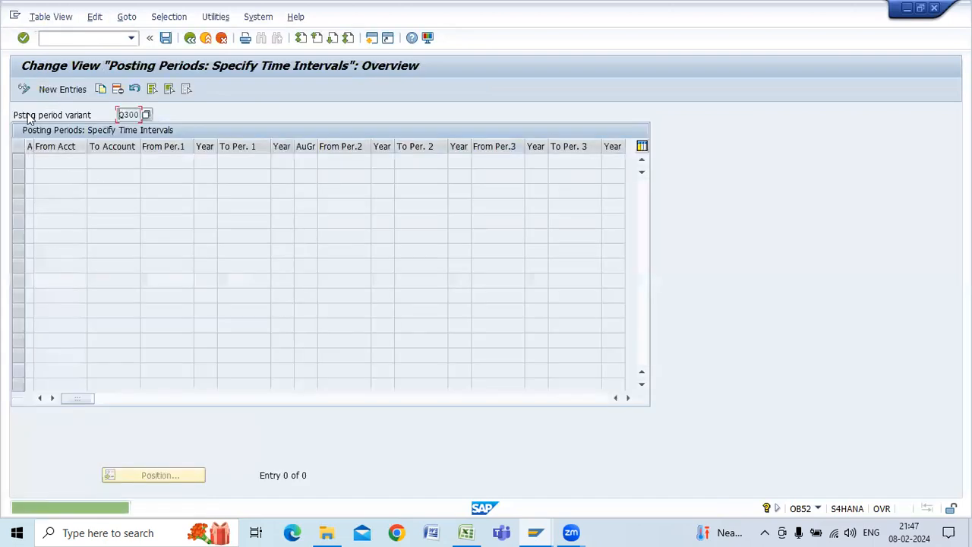
{"action": "left_click", "coordinate": [49, 89]}
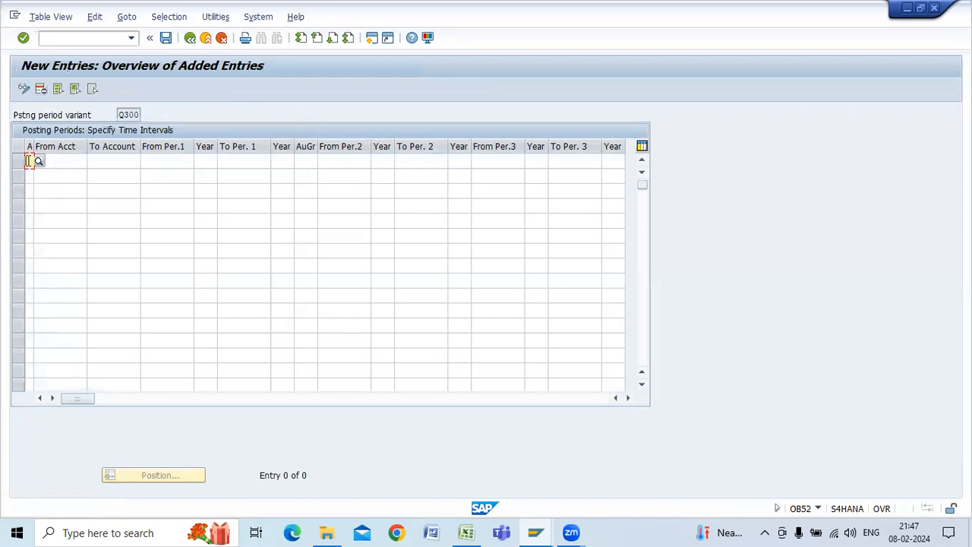
Set the first entry's account type to + (valid for all account types), leaving its account range blank.
{"action": "left_click", "coordinate": [28, 160]}
{"action": "key", "text": "F4"}
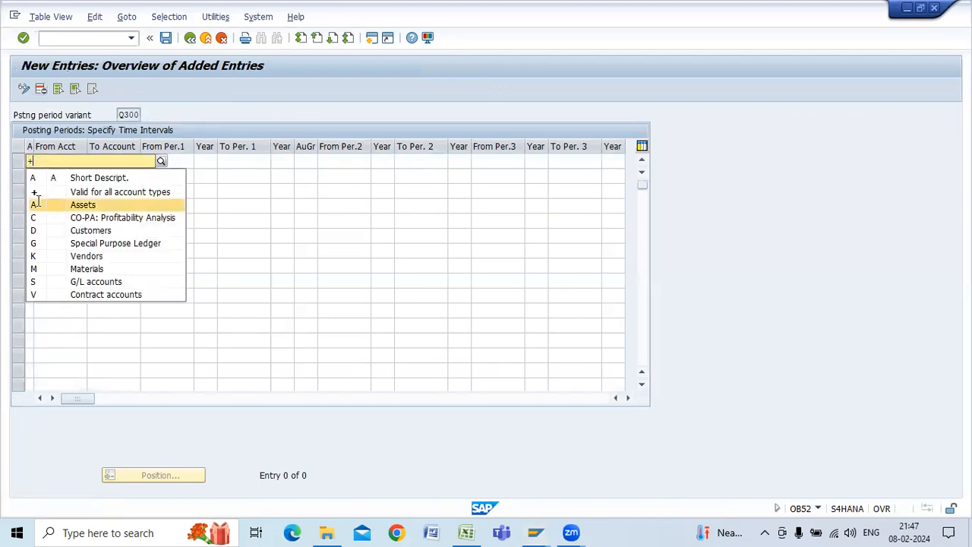
{"action": "left_click", "coordinate": [35, 202]}
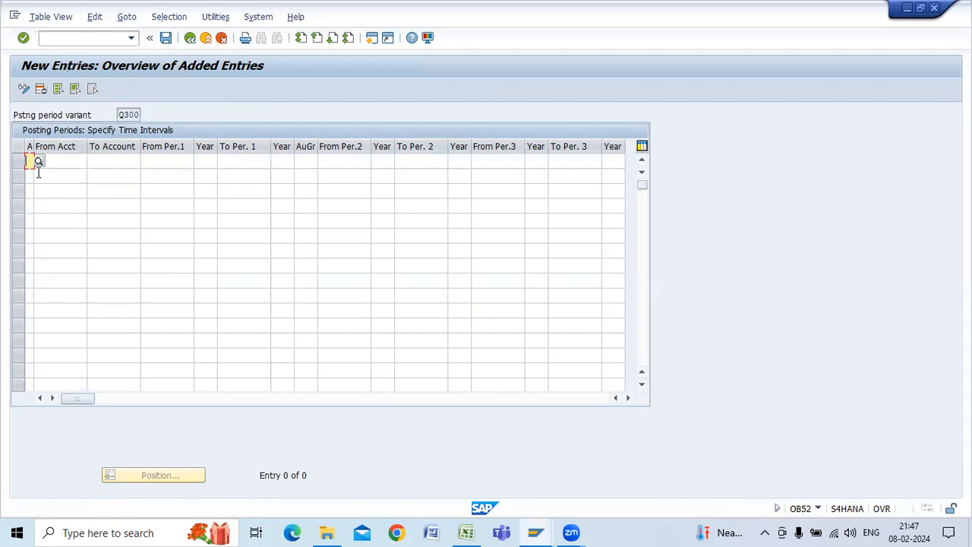
{"action": "left_click", "coordinate": [34, 161]}
{"action": "key", "text": "F4"}
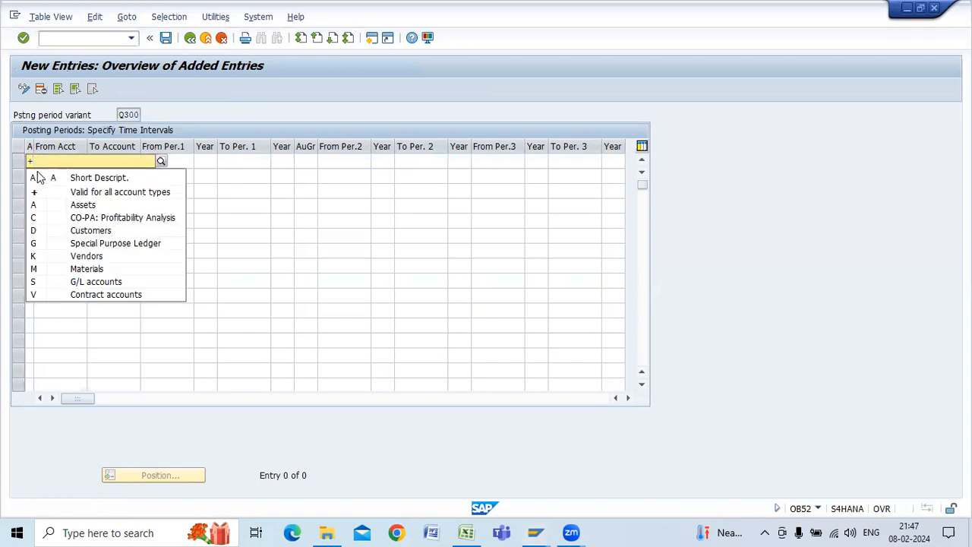
{"action": "key", "text": "Tab"}
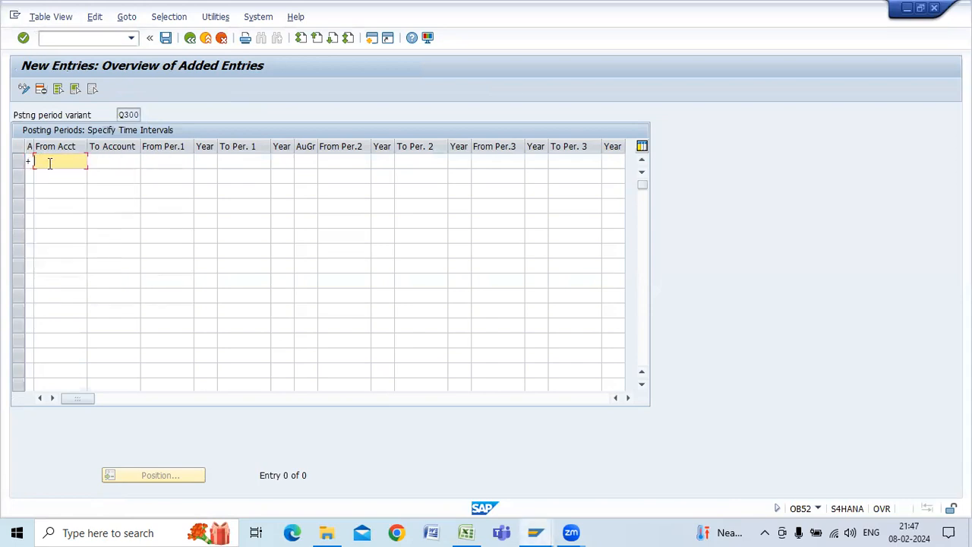
{"action": "key", "text": "Tab"}
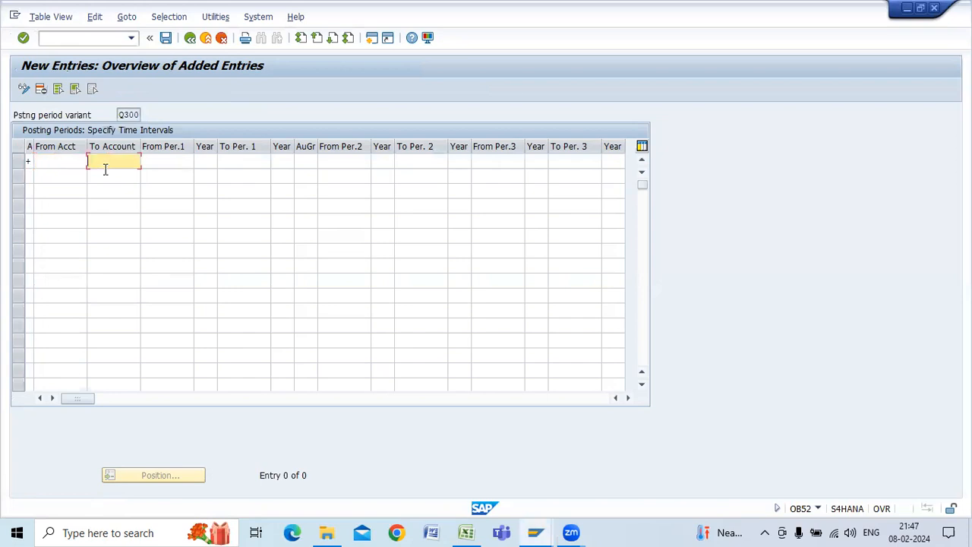
Set the + row's first interval from period 1 of year 2023 to period 12 of year 2025.
{"action": "key", "text": "Tab"}
{"action": "type", "text": "1"}
{"action": "key", "text": "Tab"}
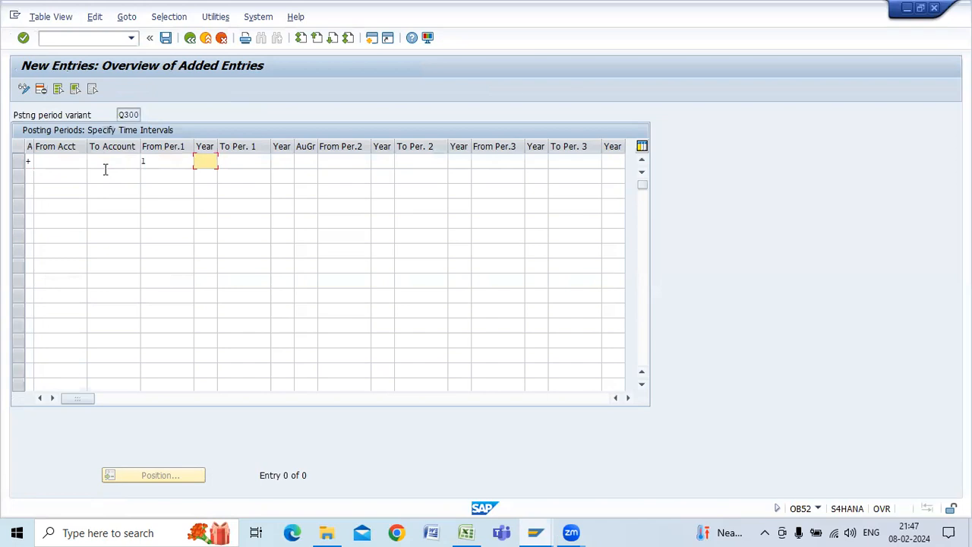
{"action": "type", "text": "2023"}
{"action": "left_click", "coordinate": [247, 164]}
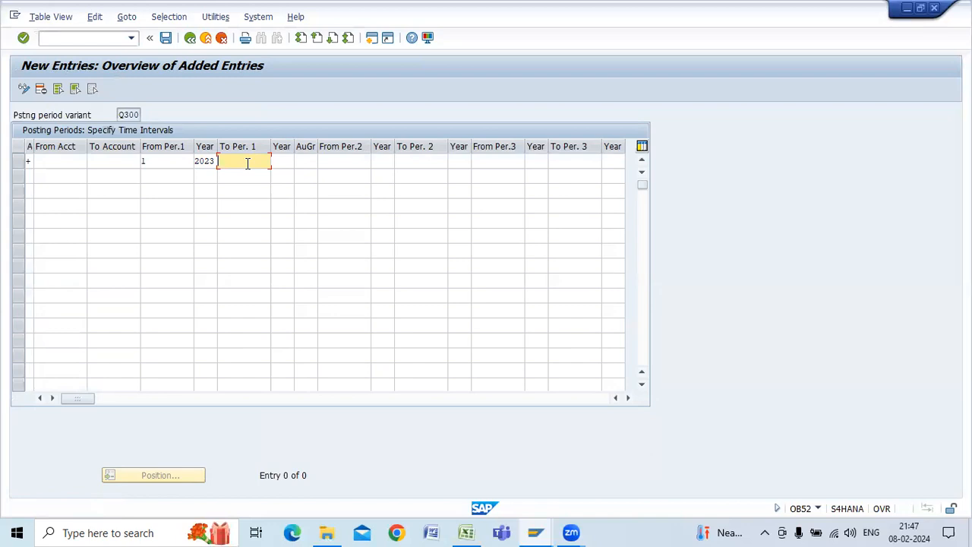
{"action": "type", "text": "12"}
{"action": "key", "text": "Tab"}
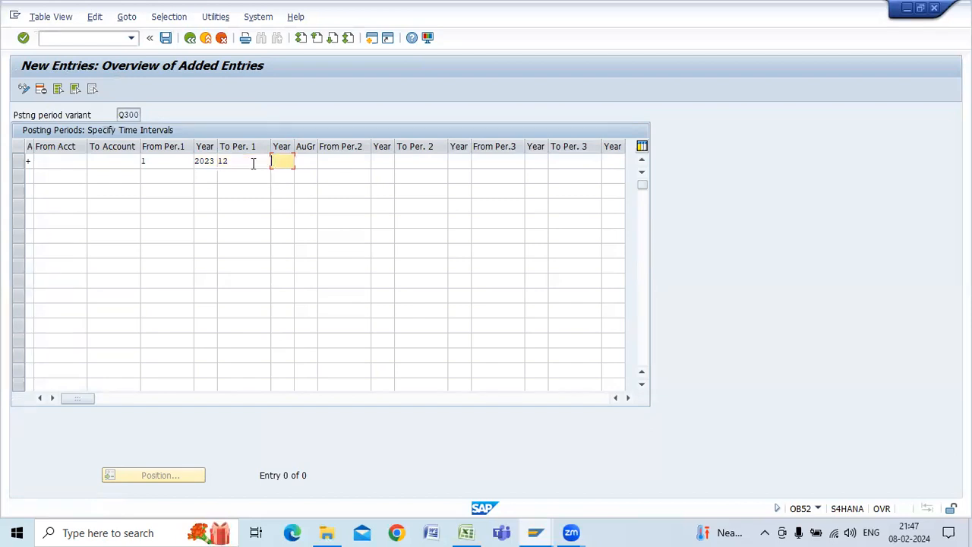
{"action": "type", "text": "2025"}
{"action": "left_click", "coordinate": [309, 163]}
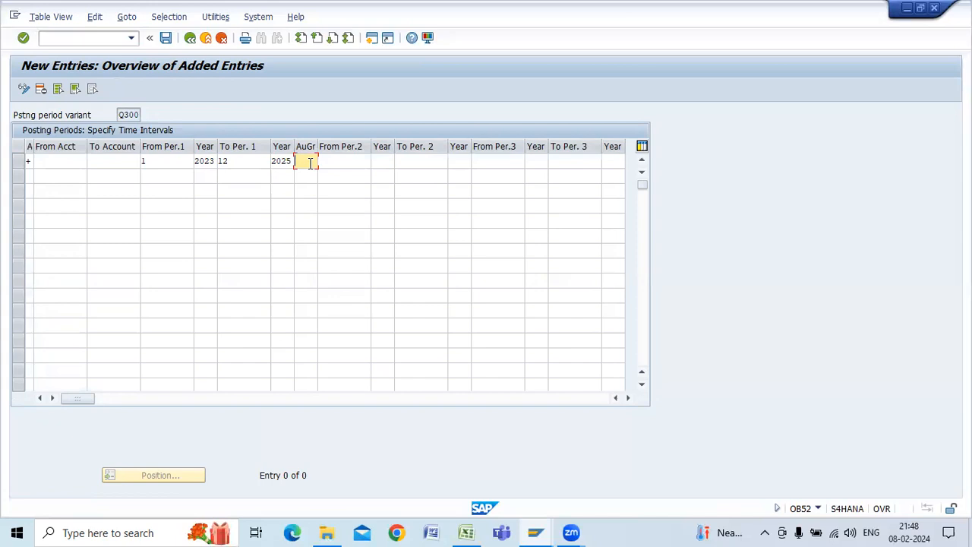
Set the + row's second interval from period 13 of year 2023 to period 16 of year 2025.
{"action": "left_click", "coordinate": [328, 162]}
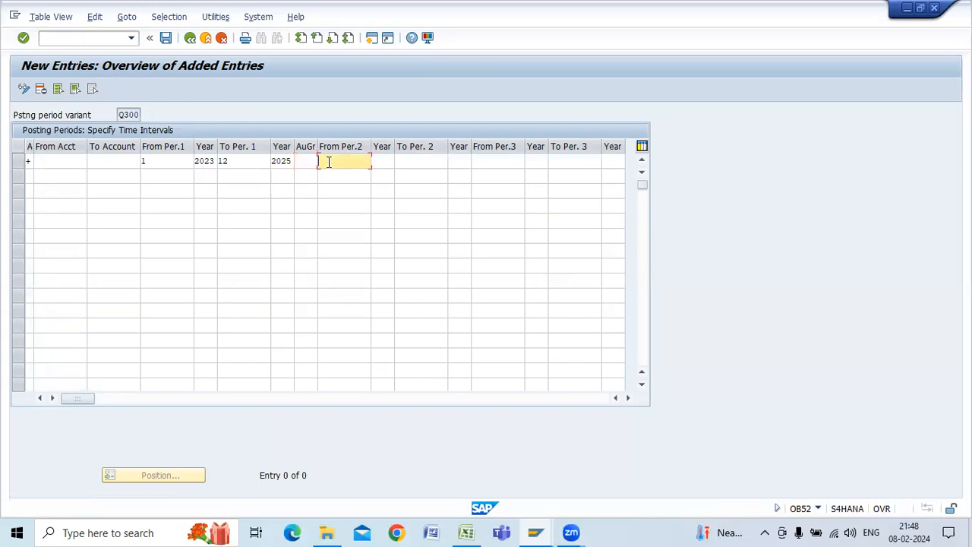
{"action": "type", "text": "13"}
{"action": "left_click", "coordinate": [384, 162]}
{"action": "type", "text": "2023"}
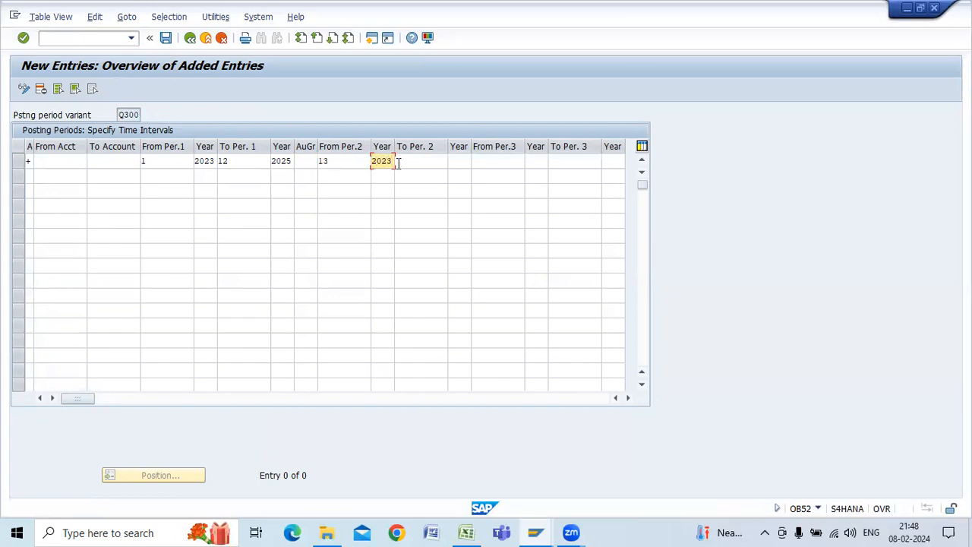
{"action": "left_click", "coordinate": [418, 161]}
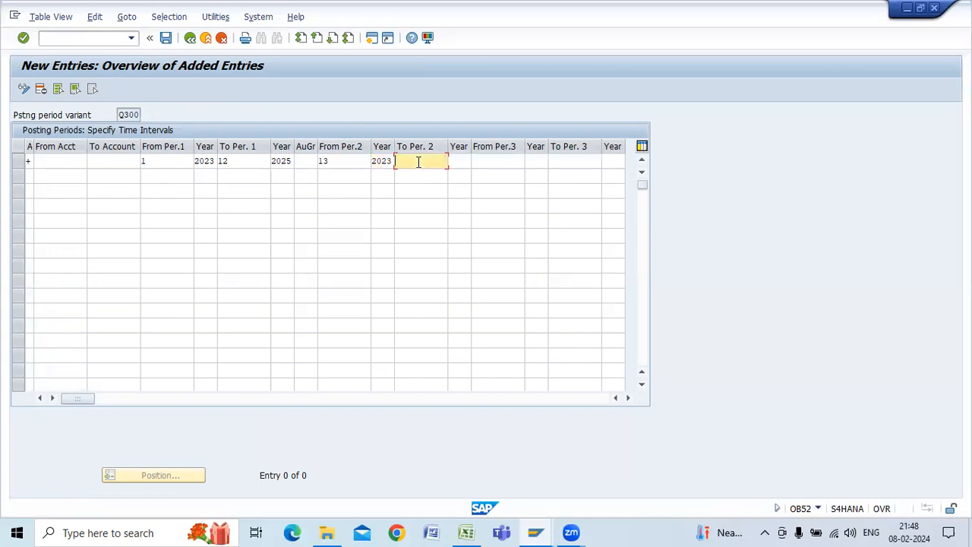
{"action": "type", "text": "16"}
{"action": "key", "text": "Tab"}
{"action": "type", "text": "2025"}
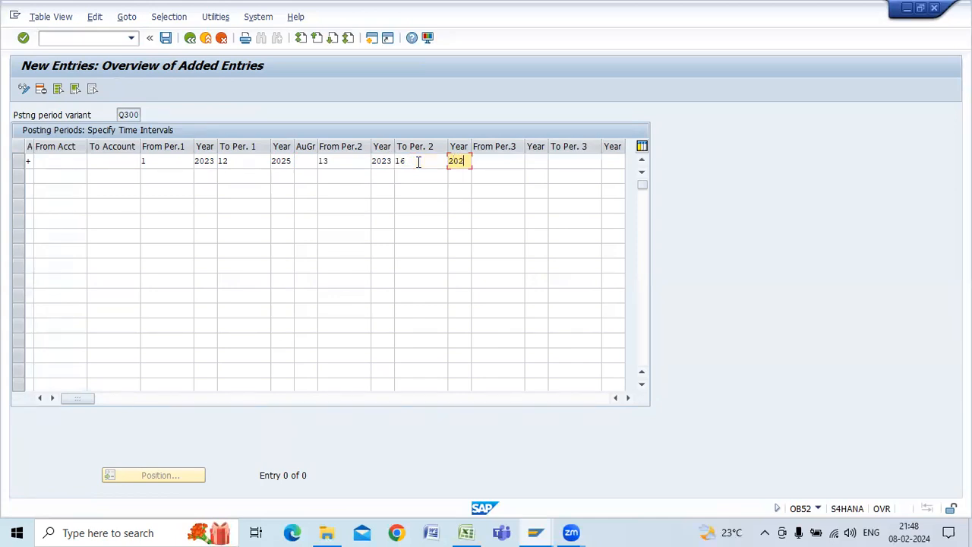
Add a second entry for account type S, leaving From Acct blank and setting To Account to ZZZZZZZZZZ.
{"action": "left_click", "coordinate": [28, 176]}
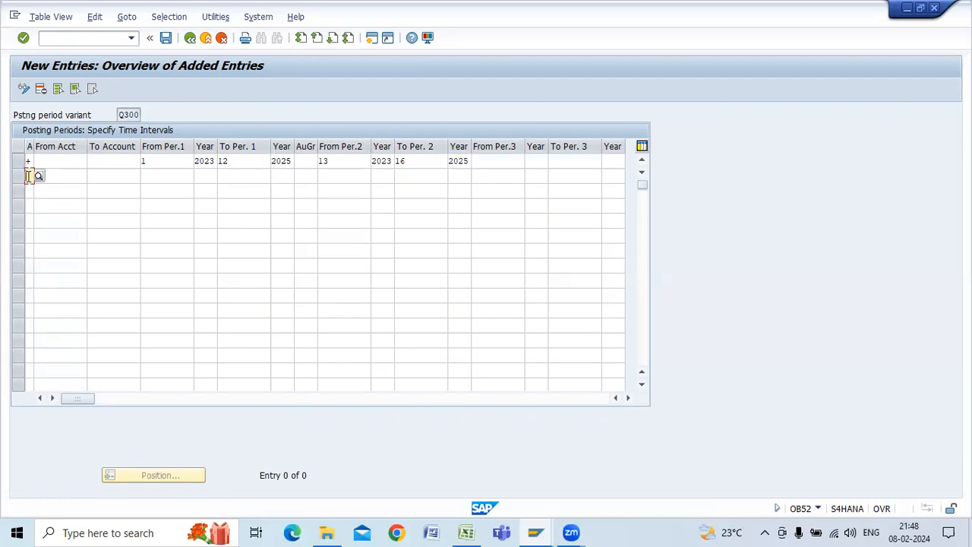
{"action": "type", "text": "a"}
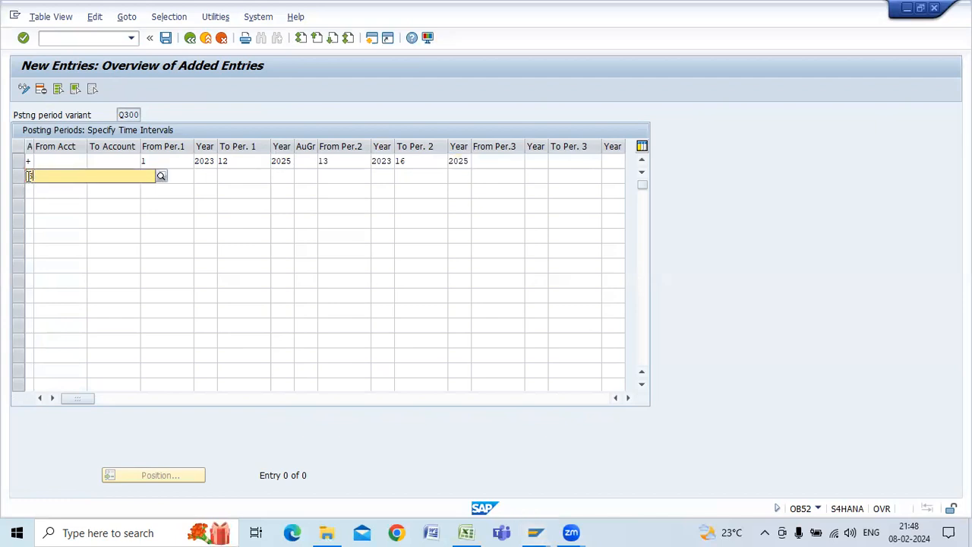
{"action": "key", "text": "F4"}
{"action": "left_click", "coordinate": [36, 207]}
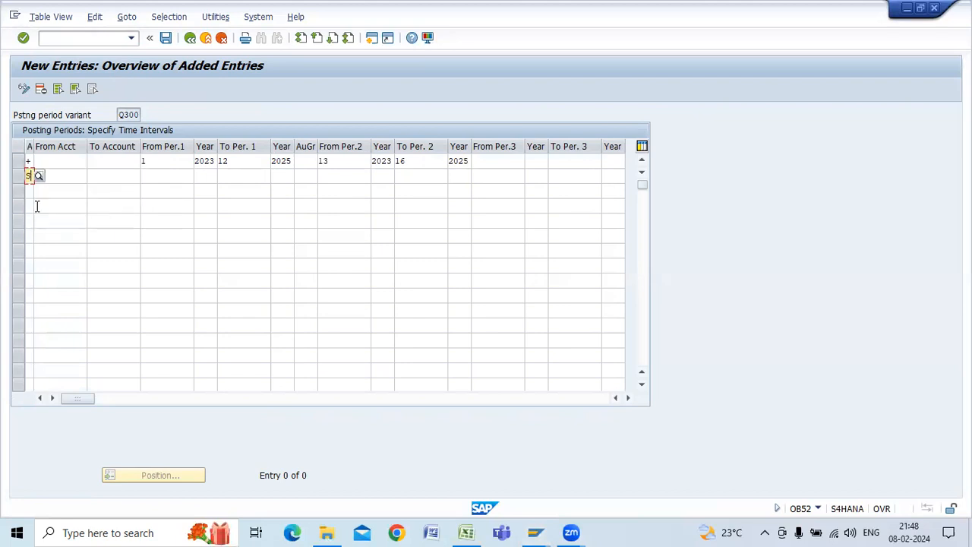
{"action": "left_click", "coordinate": [61, 178]}
{"action": "left_click", "coordinate": [107, 179]}
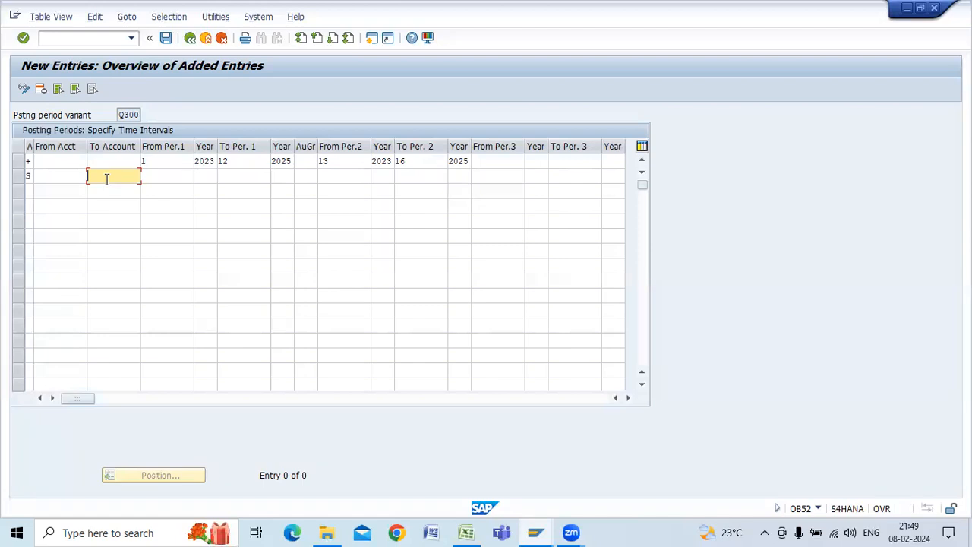
{"action": "type", "text": "zzz"}
{"action": "left_click", "coordinate": [112, 189]}
Set the S row's first interval from period 1 of year 2023 to period 12 of year 2025.
{"action": "left_click", "coordinate": [172, 173]}
{"action": "type", "text": "1"}
{"action": "left_click", "coordinate": [201, 176]}
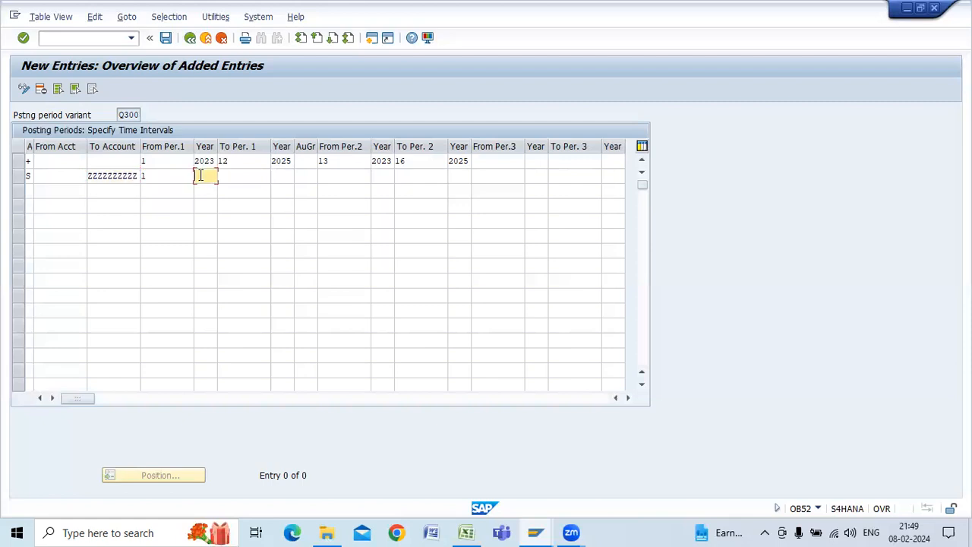
{"action": "type", "text": "2023"}
{"action": "left_click", "coordinate": [245, 175]}
{"action": "type", "text": "12"}
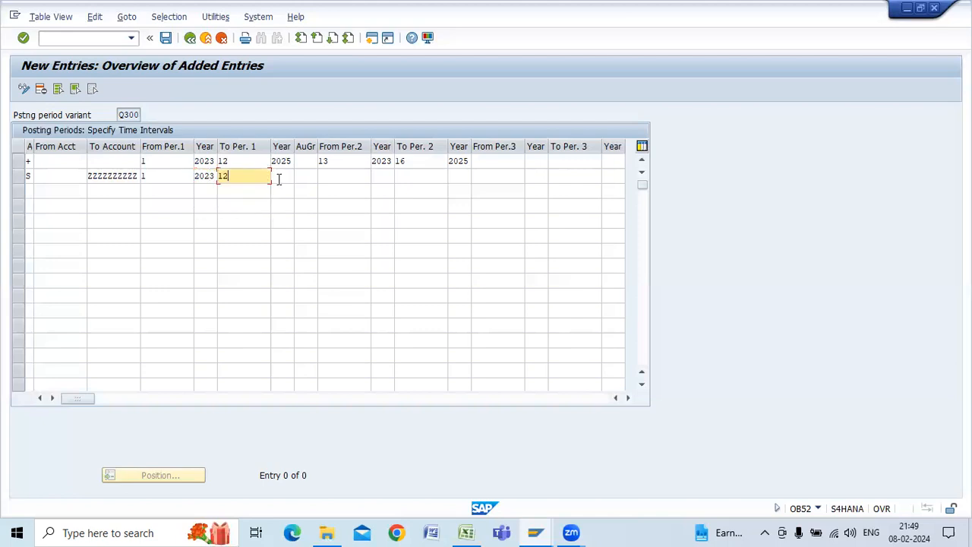
{"action": "left_click", "coordinate": [285, 178]}
{"action": "type", "text": "2025"}
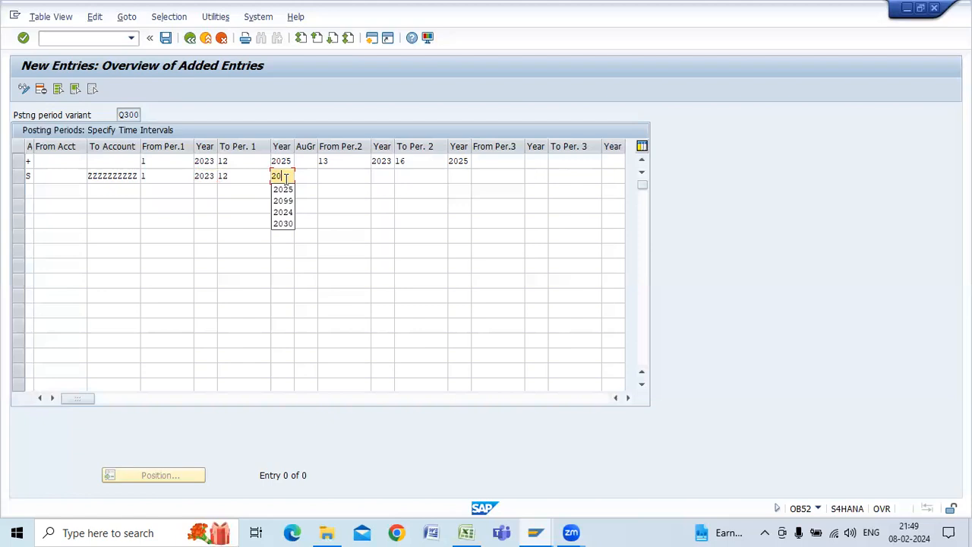
Set the S row's second interval from period 13 of year 2023 to period 16 of year 2025 and validate the entries.
{"action": "left_click", "coordinate": [325, 178]}
{"action": "type", "text": "13"}
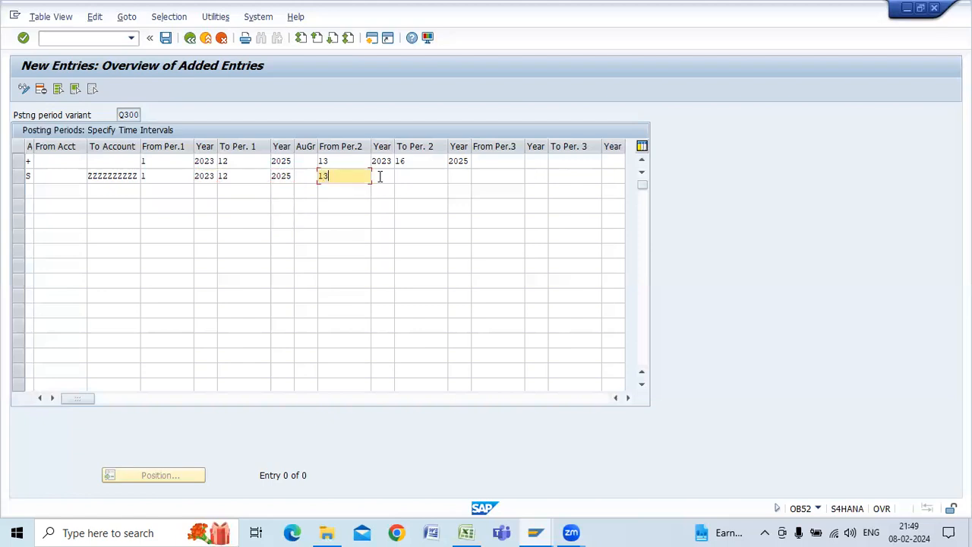
{"action": "left_click", "coordinate": [378, 176]}
{"action": "type", "text": "2023"}
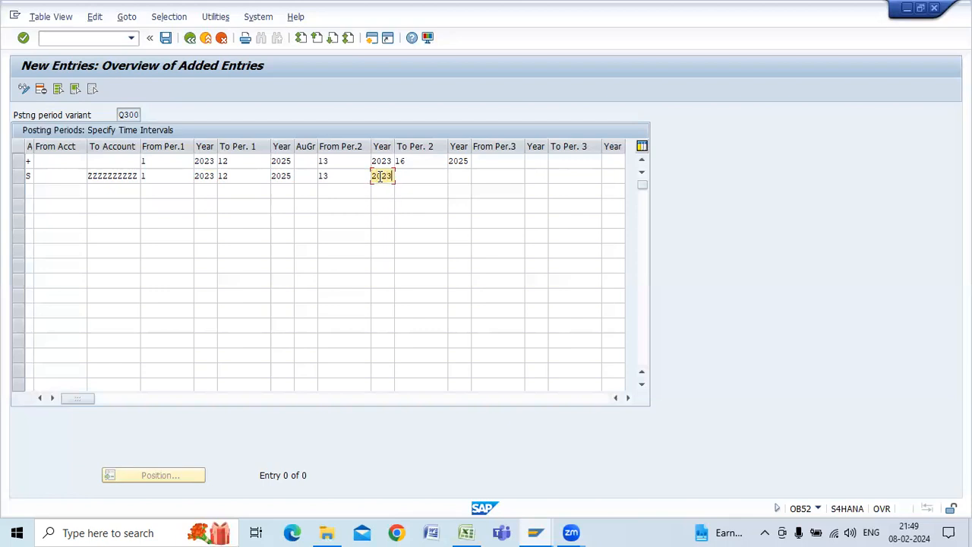
{"action": "left_click", "coordinate": [418, 179]}
{"action": "type", "text": "16"}
{"action": "left_click", "coordinate": [460, 176]}
{"action": "type", "text": "2025"}
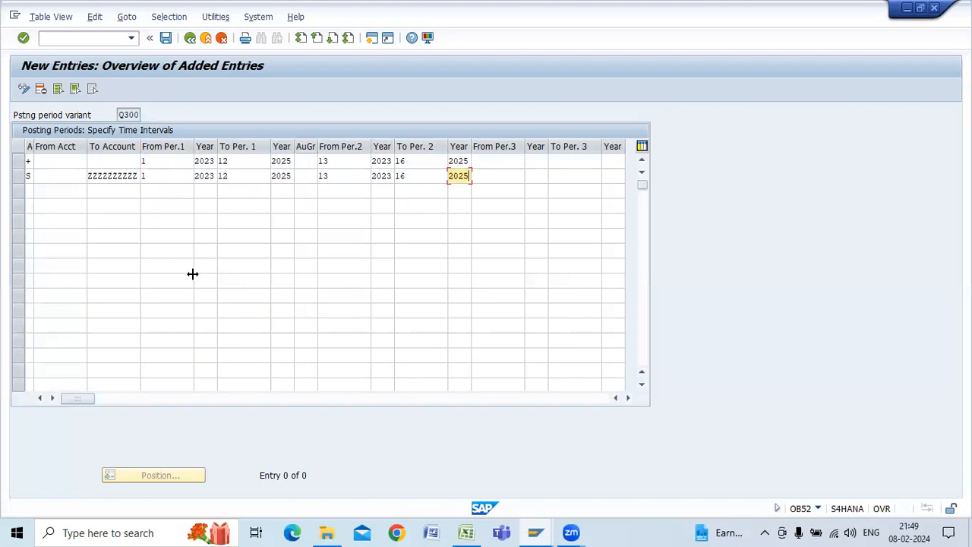
{"action": "key", "text": "Return"}
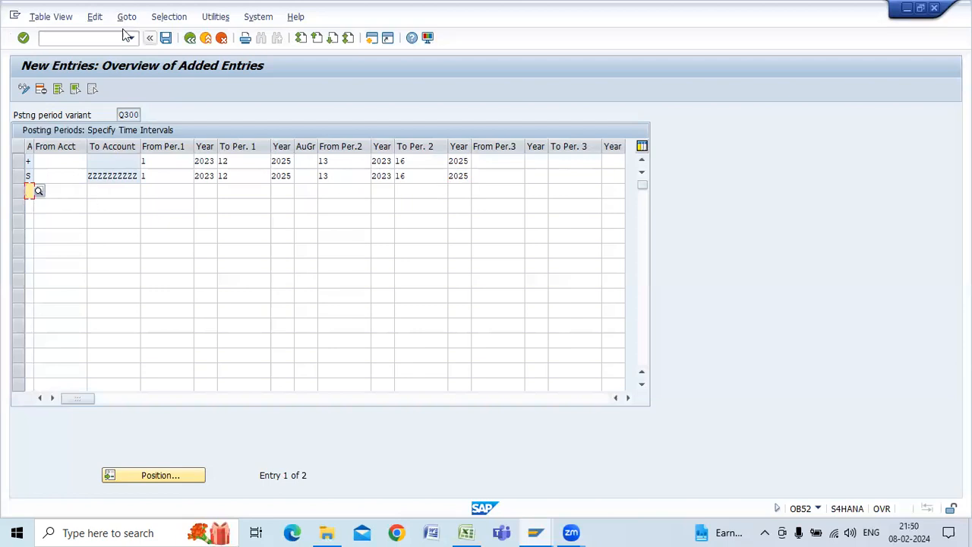
Save the Q300 posting period entries under the proposed customizing request and return to SAP Easy Access.
{"action": "left_click", "coordinate": [166, 40]}
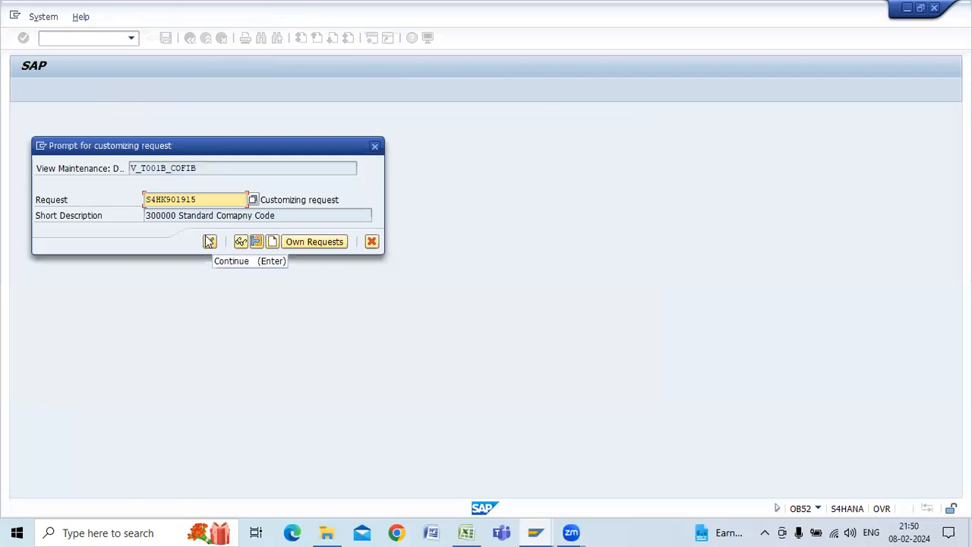
{"action": "left_click", "coordinate": [209, 241]}
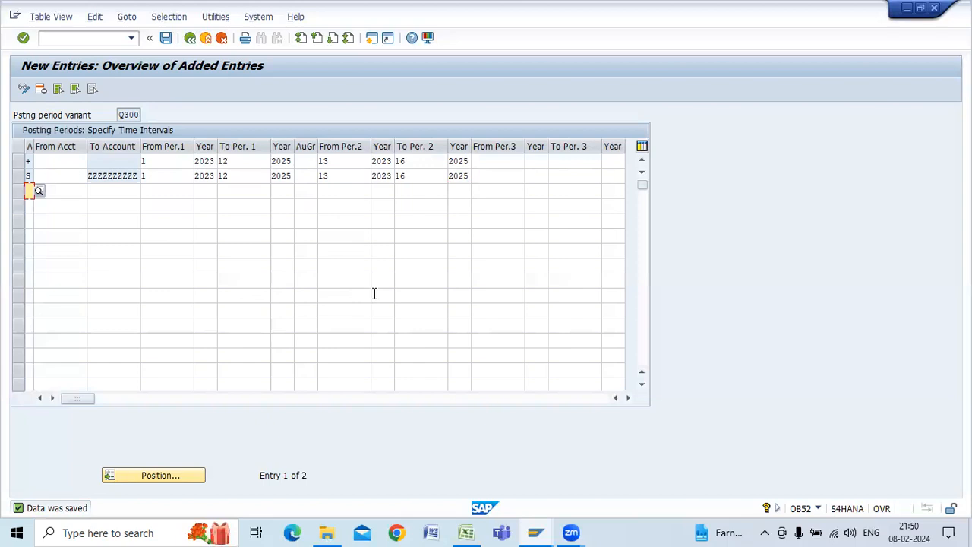
{"action": "left_click", "coordinate": [189, 40]}
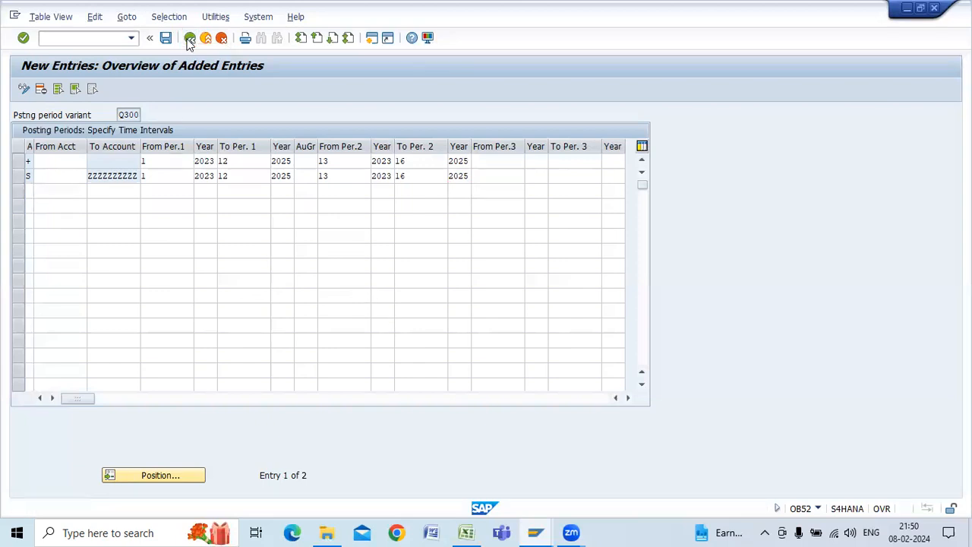
{"action": "left_click", "coordinate": [189, 40]}
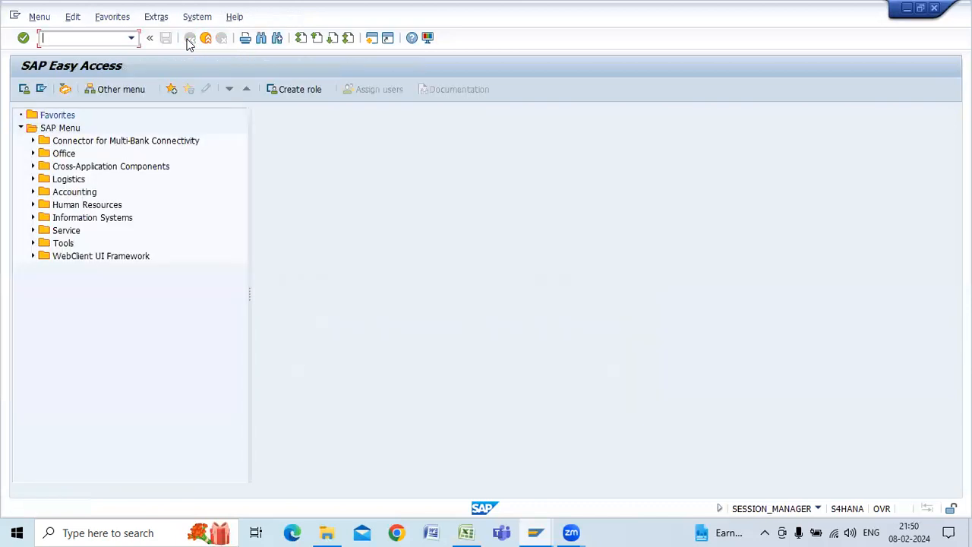
{"action": "type", "text": "FBN1"}
{"action": "key", "text": "Return"}
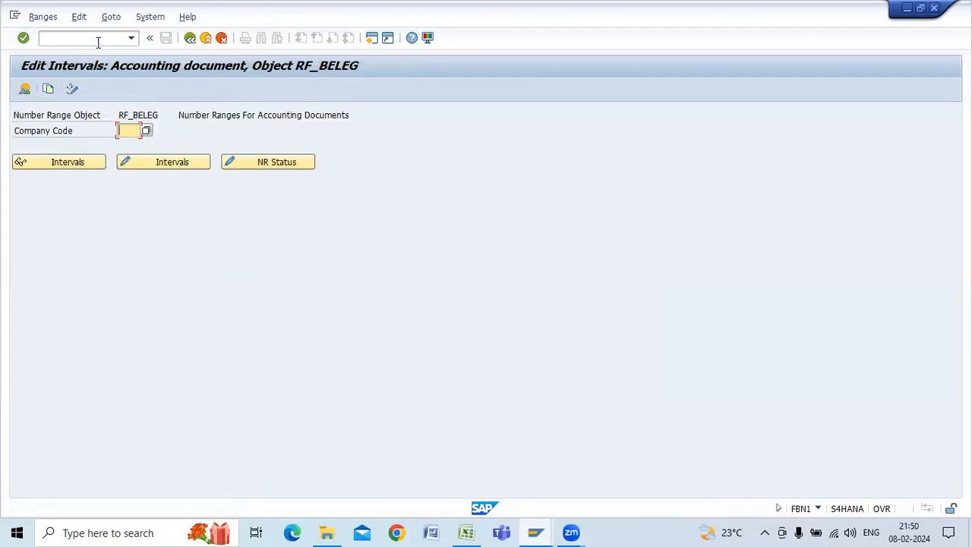
{"action": "left_click", "coordinate": [190, 38]}
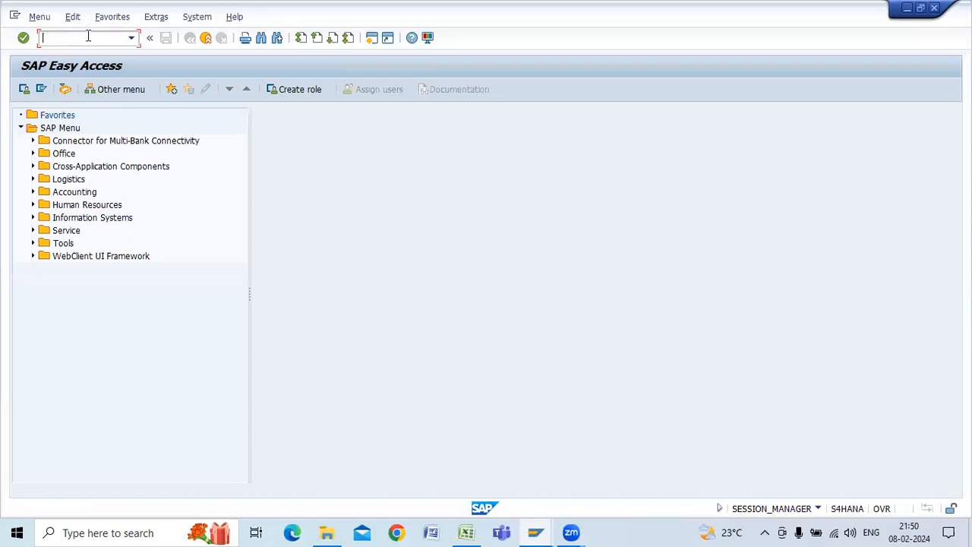
Open transaction OBA7 and display the locked document types in read-only mode.
{"action": "type", "text": "OB"}
{"action": "type", "text": "A7"}
{"action": "key", "text": "Return"}
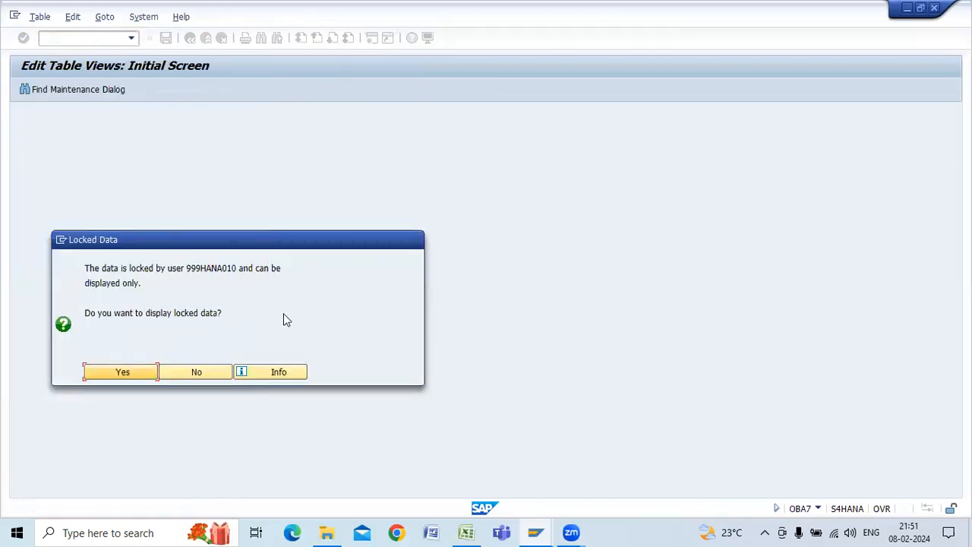
{"action": "left_click", "coordinate": [132, 374]}
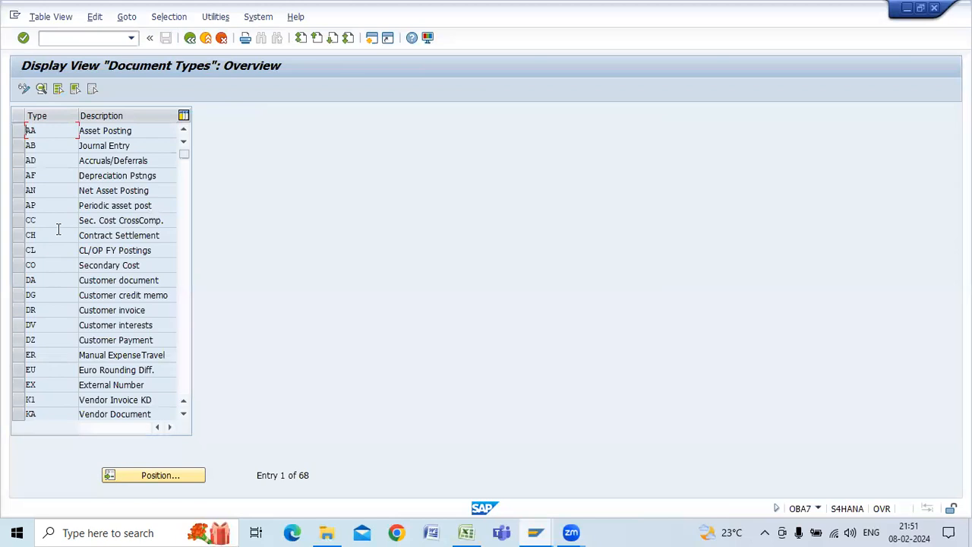
Locate document type SA, examine its number range and reverse document type, and return to the overview.
{"action": "left_click", "coordinate": [154, 475]}
{"action": "type", "text": "SA"}
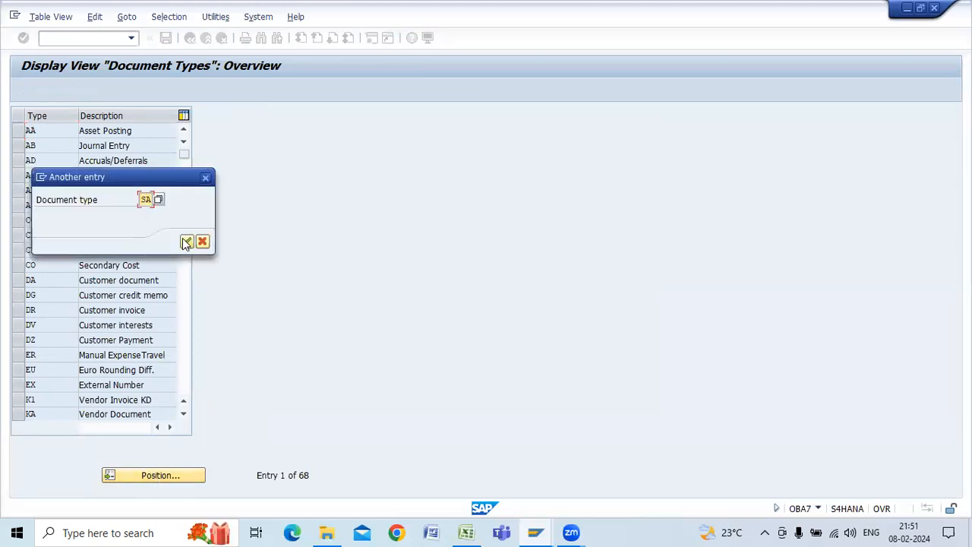
{"action": "left_click", "coordinate": [186, 241]}
{"action": "double_click", "coordinate": [97, 130]}
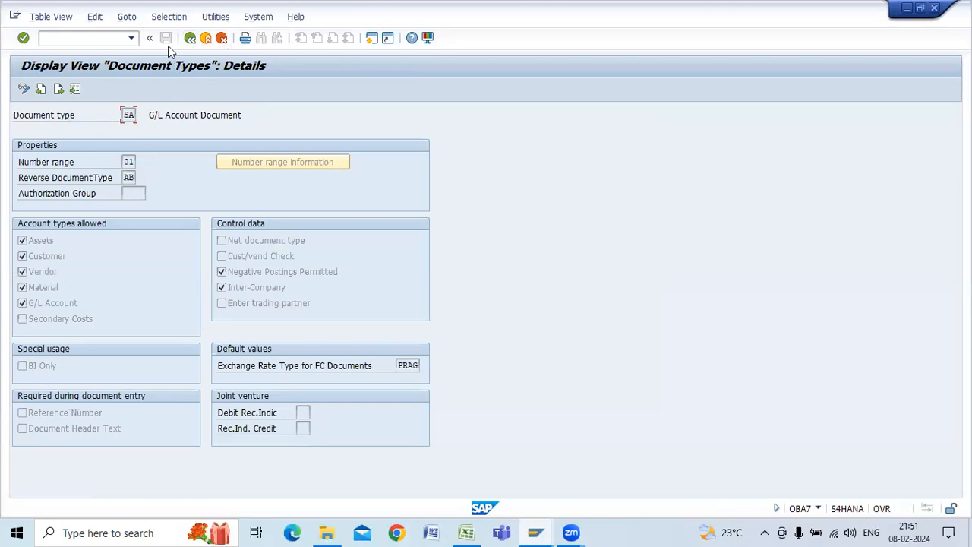
{"action": "left_click", "coordinate": [189, 37]}
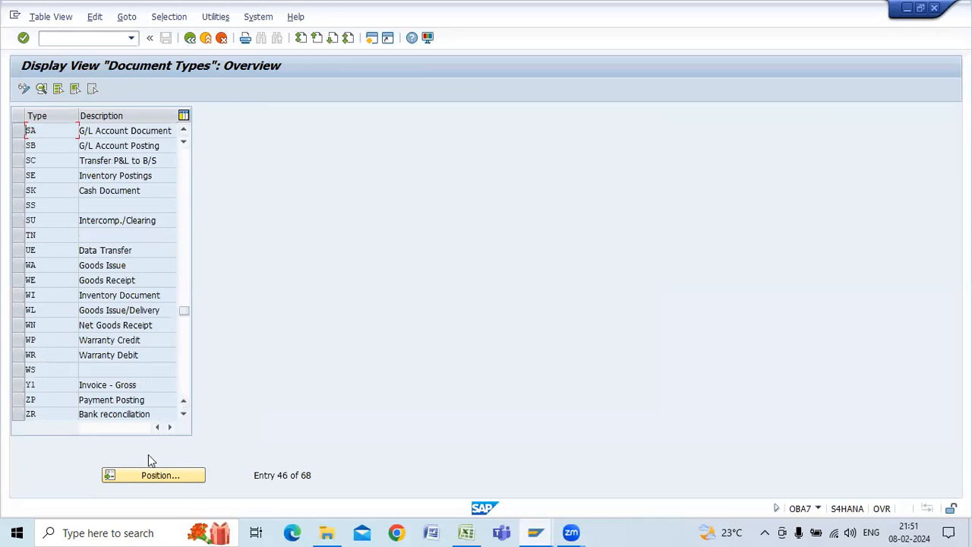
Locate document type AB, examine its number range in the details, and leave OBA7.
{"action": "left_click", "coordinate": [166, 477]}
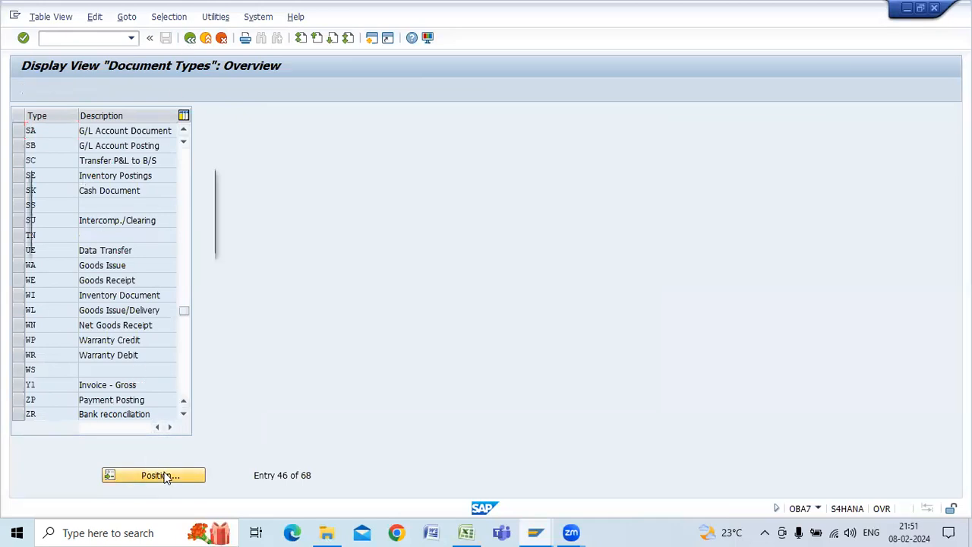
{"action": "type", "text": "ab"}
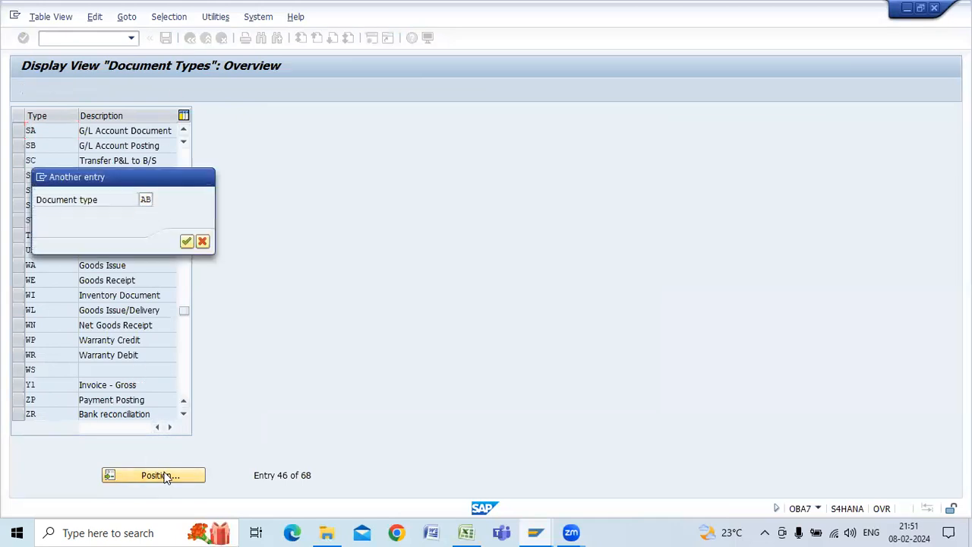
{"action": "key", "text": "Return"}
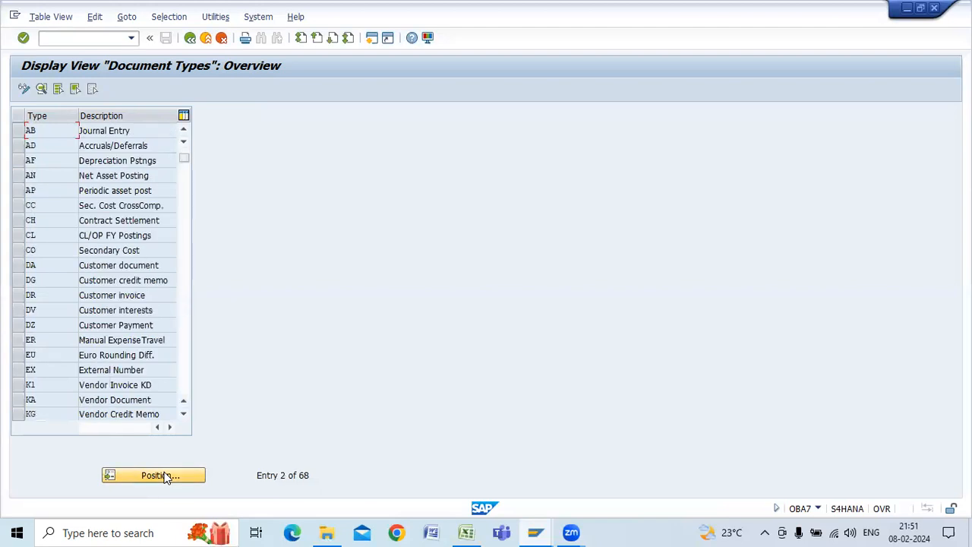
{"action": "double_click", "coordinate": [90, 132]}
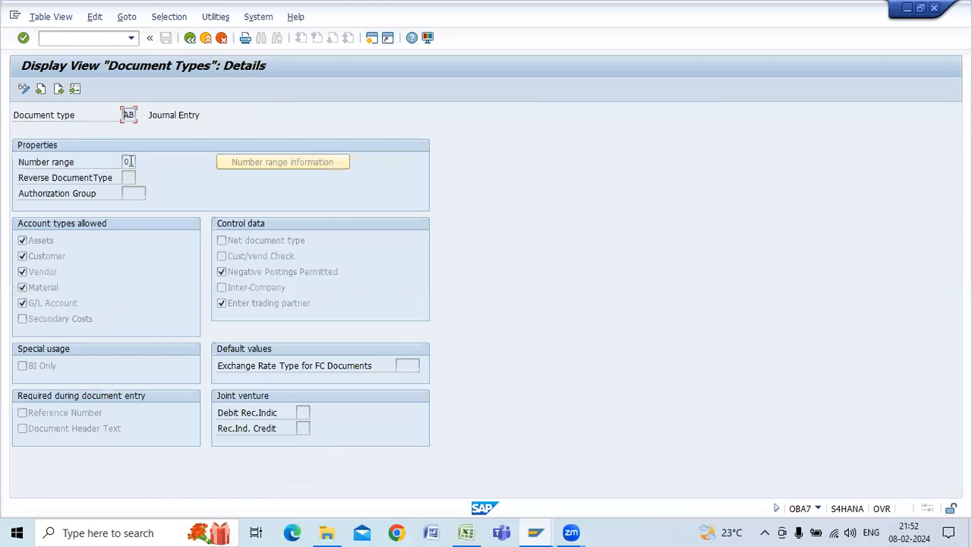
{"action": "left_click", "coordinate": [190, 38]}
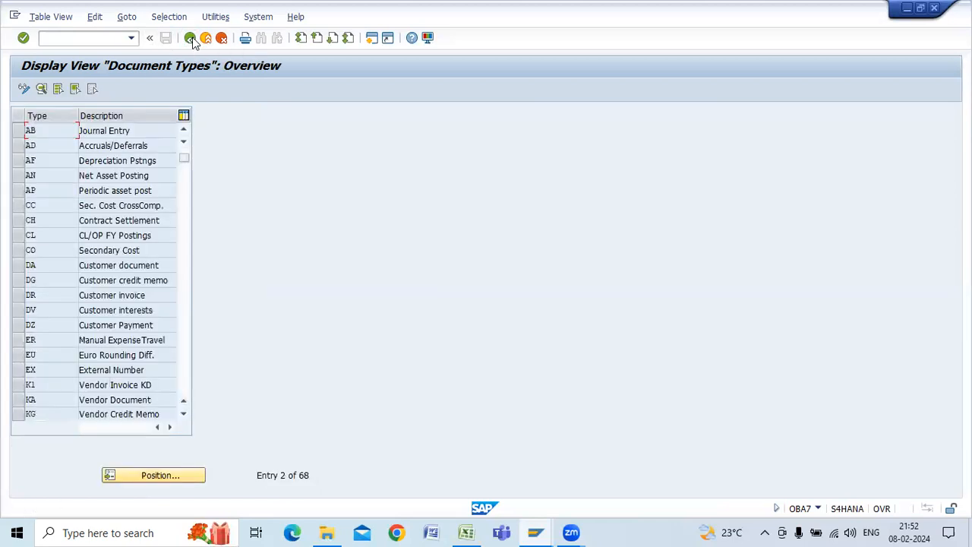
{"action": "left_click", "coordinate": [191, 38]}
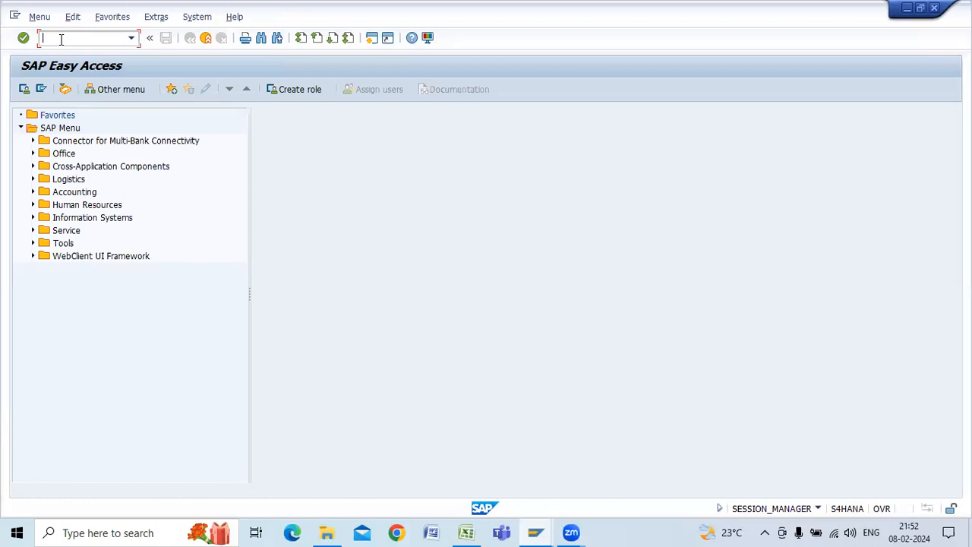
Open transaction FBN1 for company code Q300 and start editing its accounting document number range intervals.
{"action": "type", "text": "FBN1"}
{"action": "key", "text": "Return"}
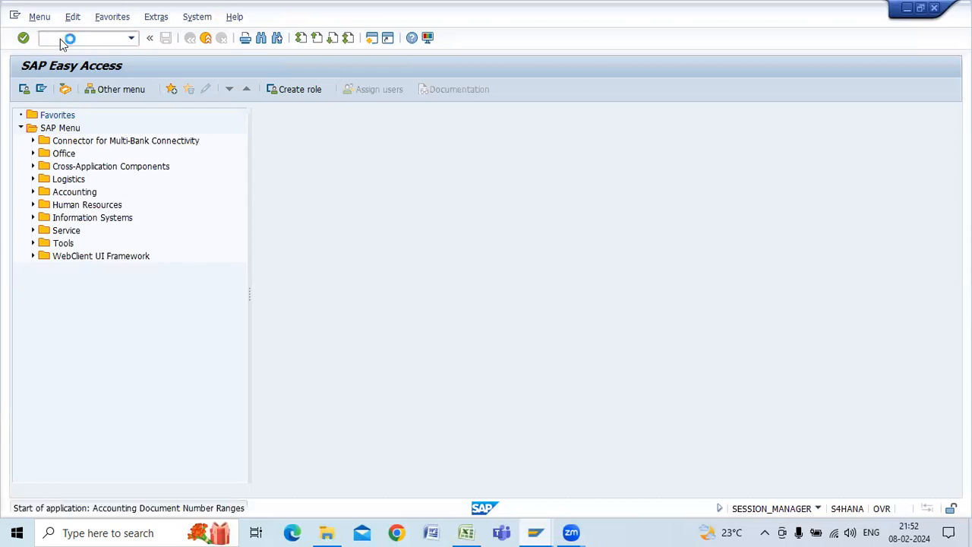
{"action": "type", "text": "Q300"}
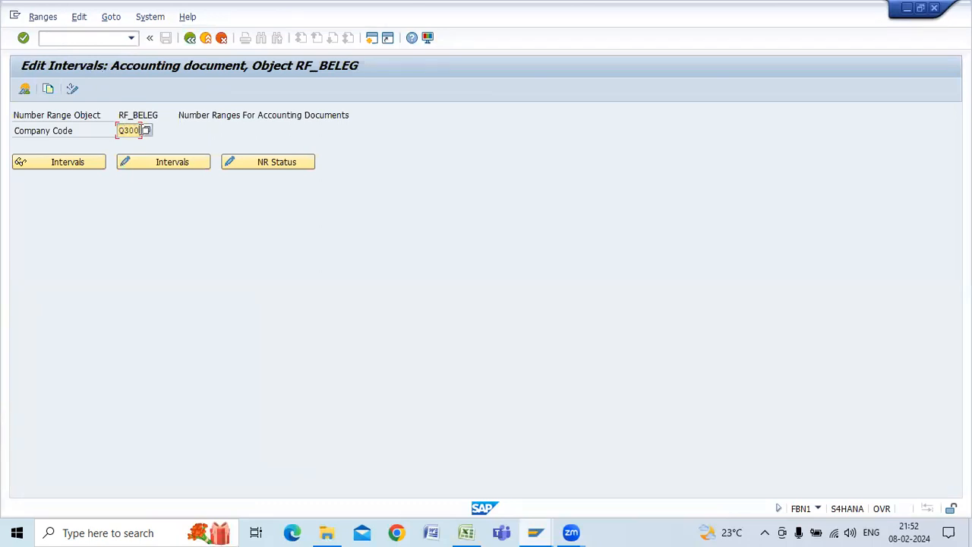
{"action": "left_click", "coordinate": [161, 163]}
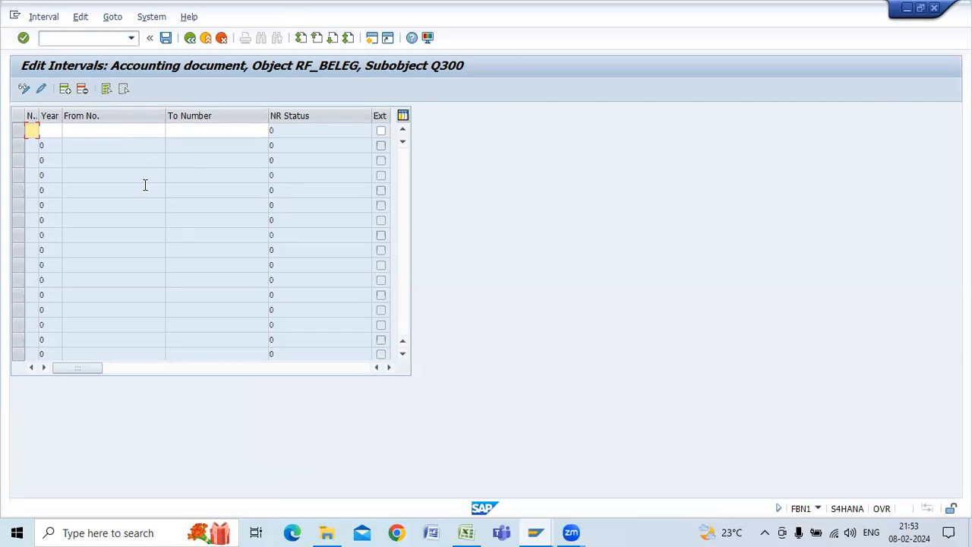
Enter number range interval 01 for year 2023, running from 1000000 to 1099999.
{"action": "type", "text": "01"}
{"action": "left_click", "coordinate": [51, 132]}
{"action": "type", "text": "2023"}
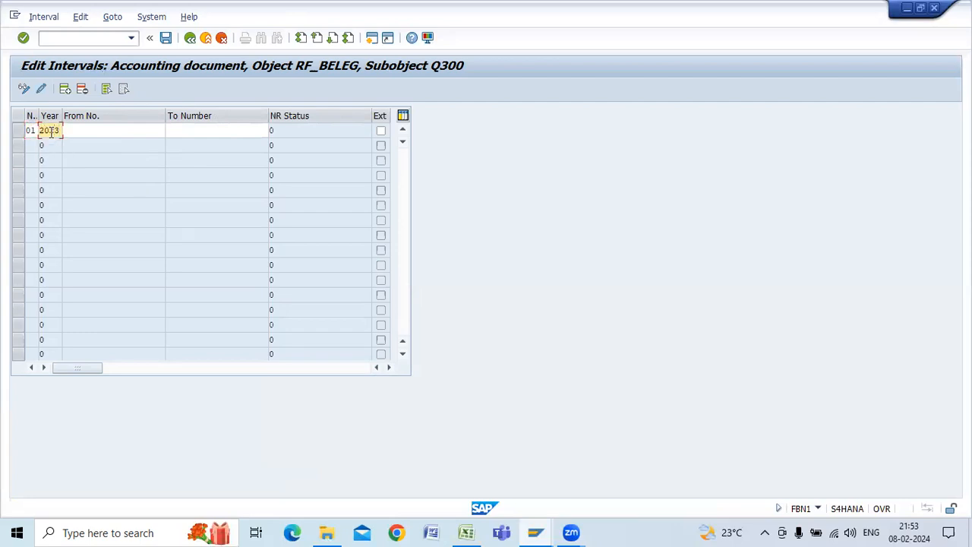
{"action": "left_click", "coordinate": [72, 130]}
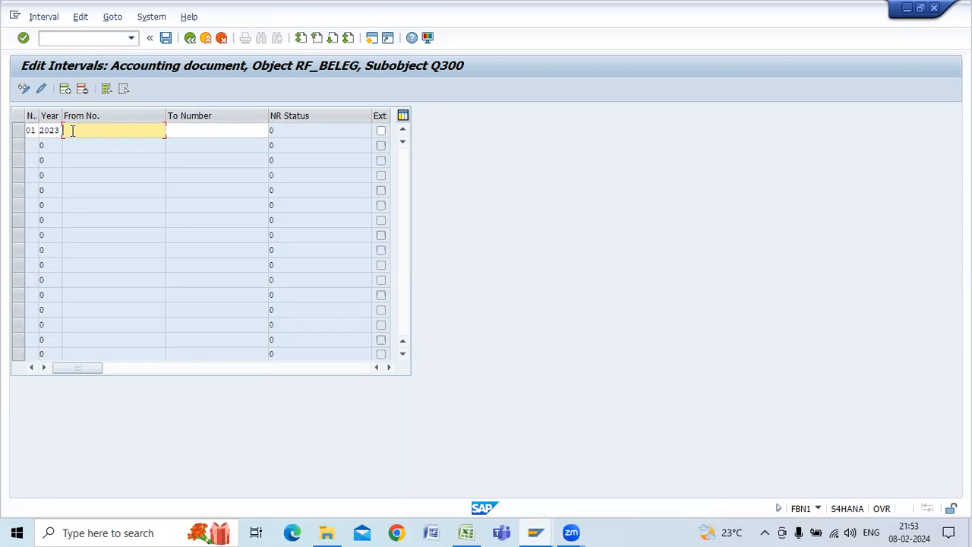
{"action": "type", "text": "1"}
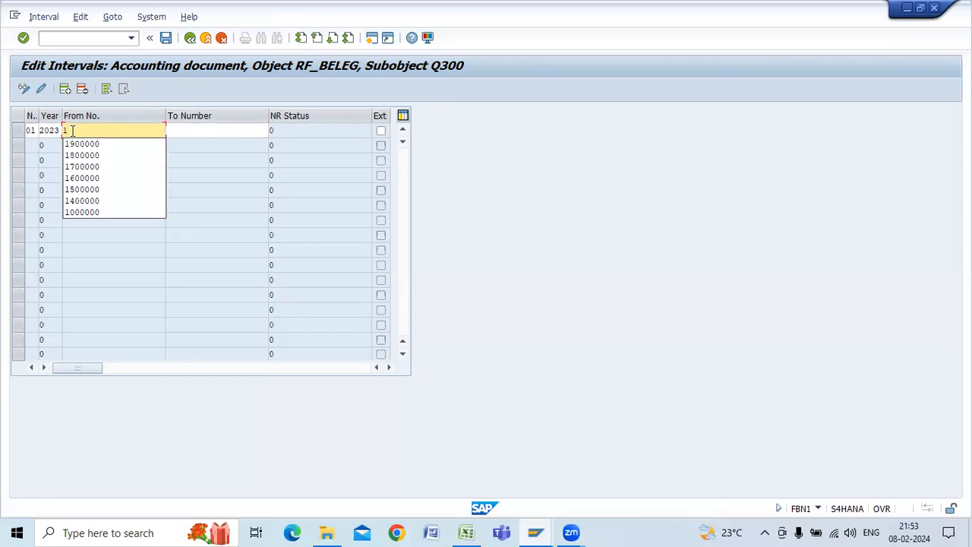
{"action": "left_click", "coordinate": [85, 212]}
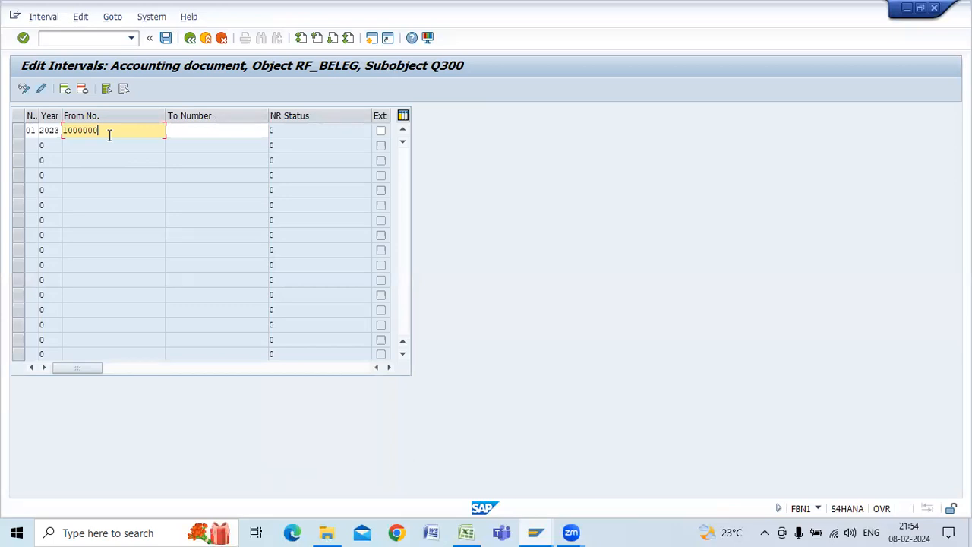
{"action": "left_click", "coordinate": [209, 132]}
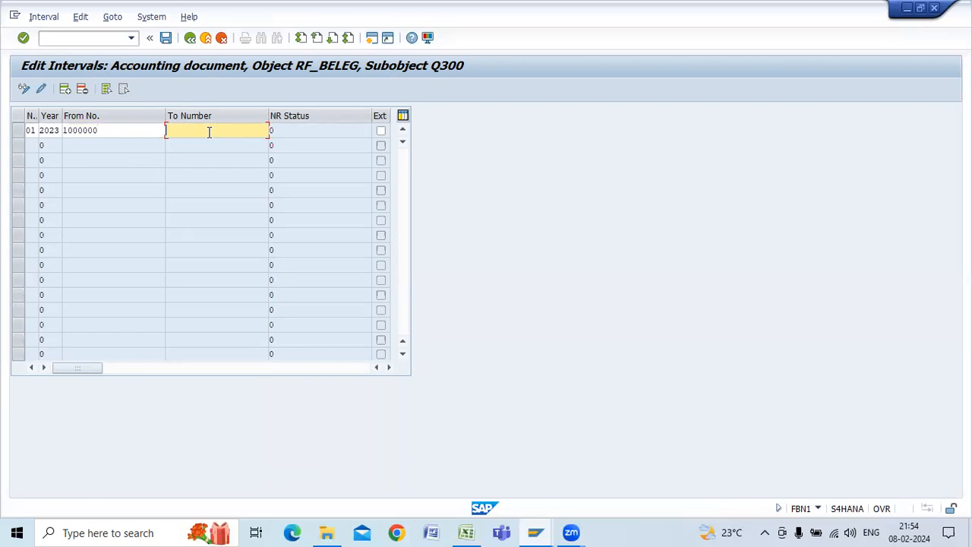
{"action": "type", "text": "1"}
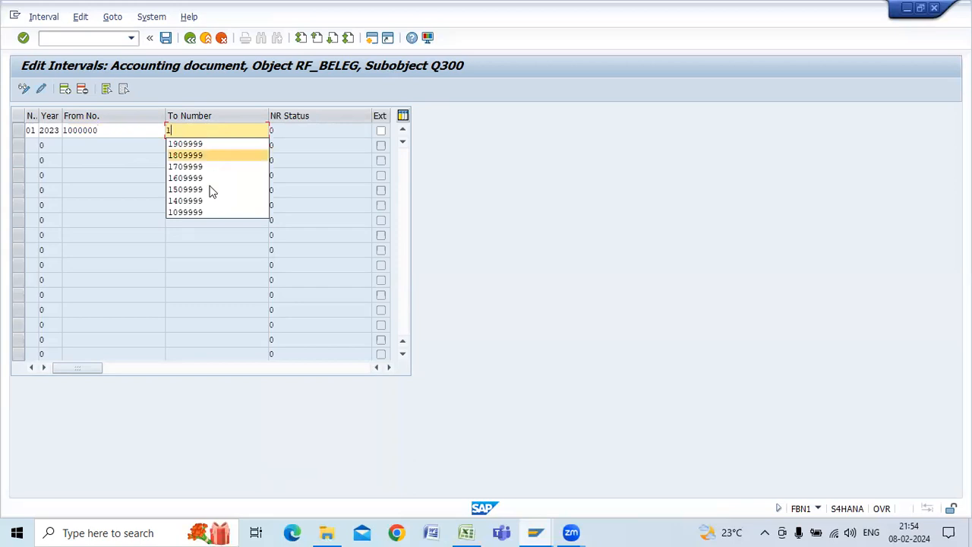
{"action": "left_click", "coordinate": [185, 212]}
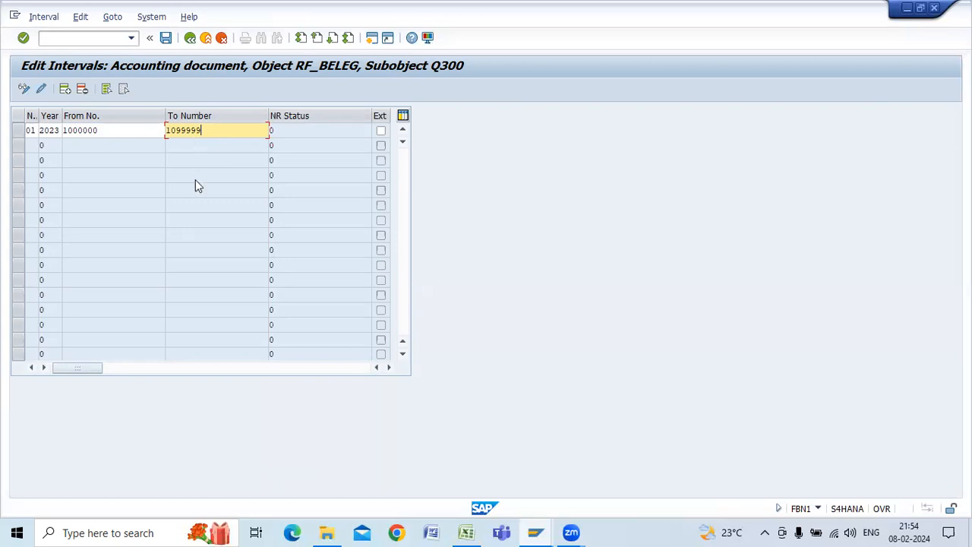
{"action": "key", "text": "Return"}
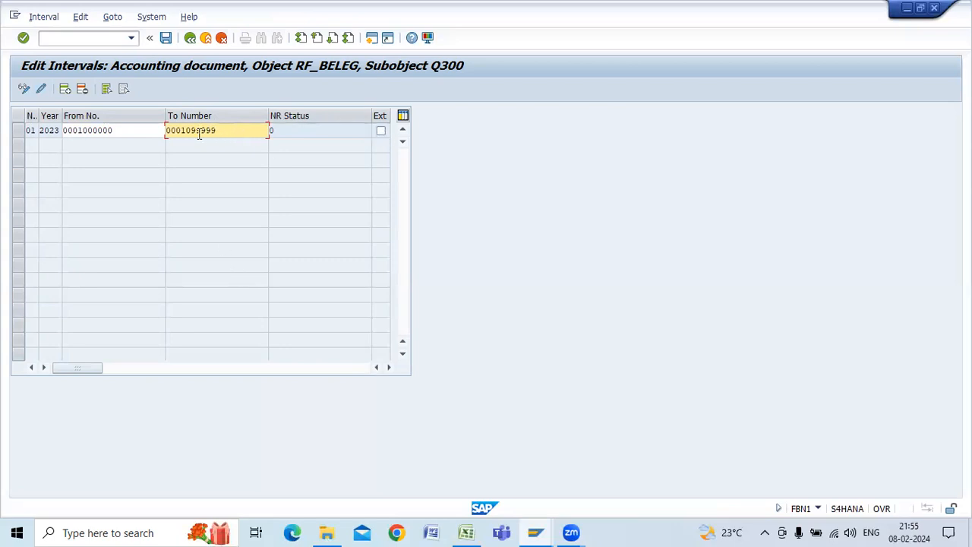
Save the number range interval, acknowledge the transport notice, and leave FBN1.
{"action": "left_click", "coordinate": [275, 131]}
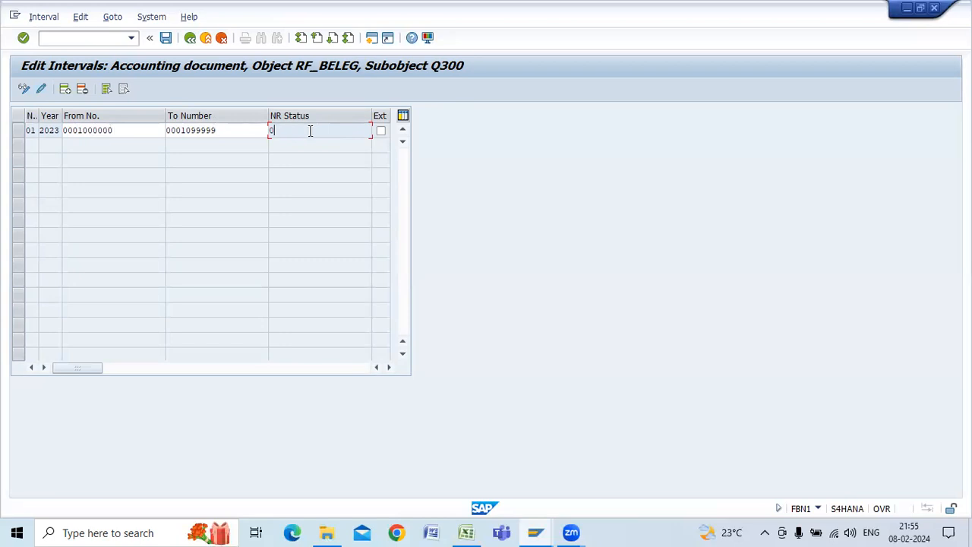
{"action": "left_click", "coordinate": [166, 38]}
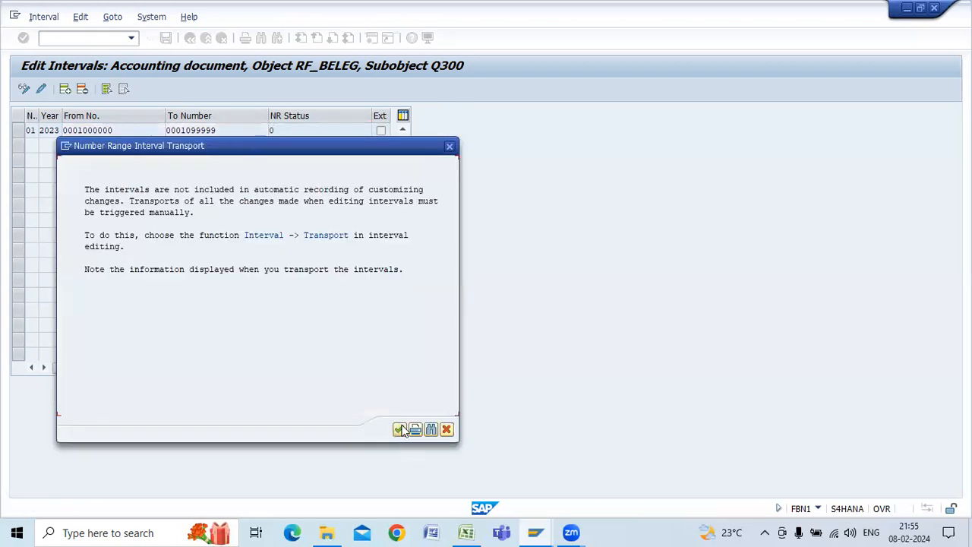
{"action": "left_click", "coordinate": [400, 430]}
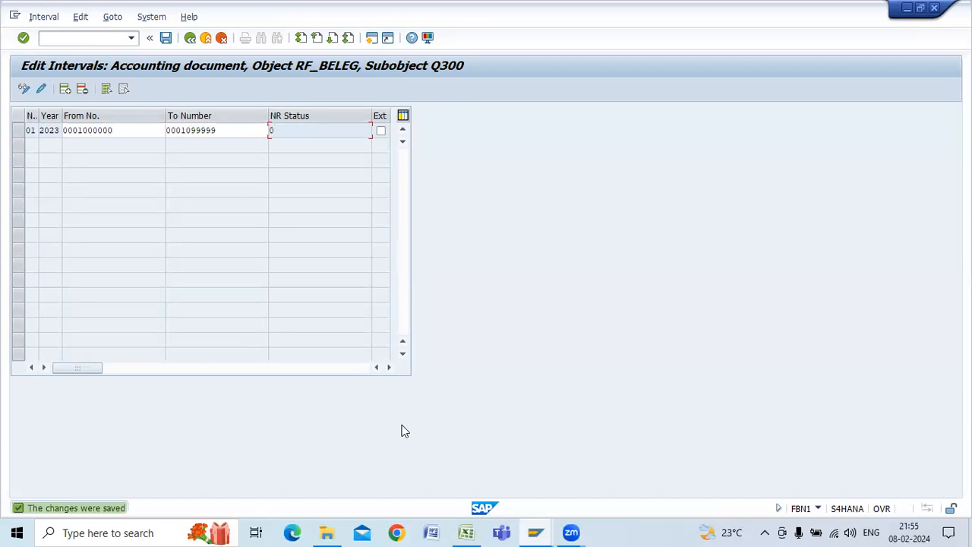
{"action": "left_click", "coordinate": [191, 39]}
{"action": "left_click", "coordinate": [190, 40]}
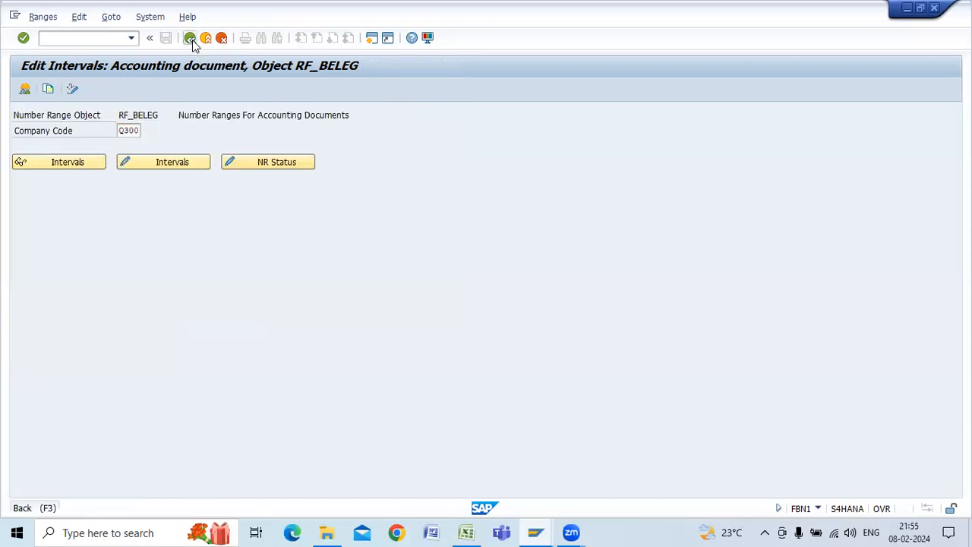
Open transaction FS00, switch the account list to company code Q300, and expand its Asset group.
{"action": "type", "text": "FS00"}
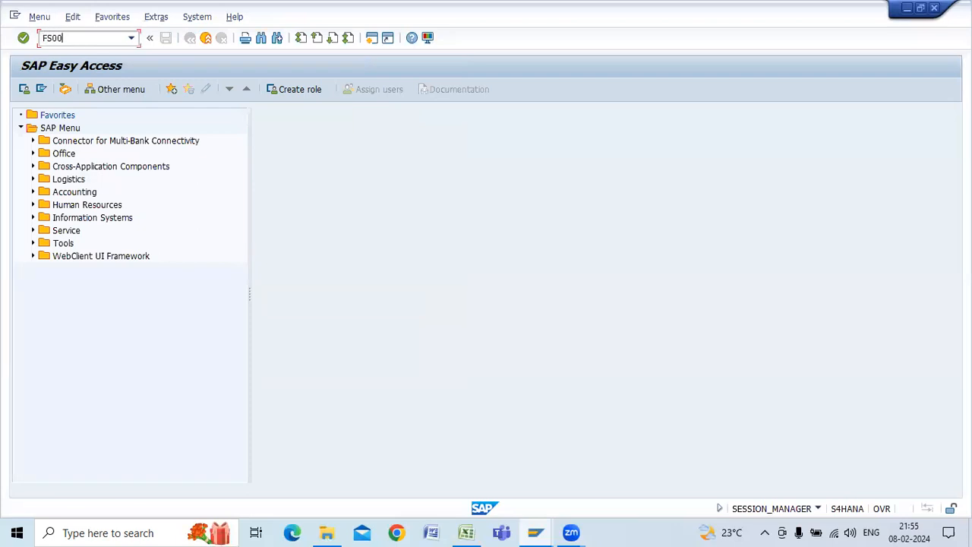
{"action": "key", "text": "Return"}
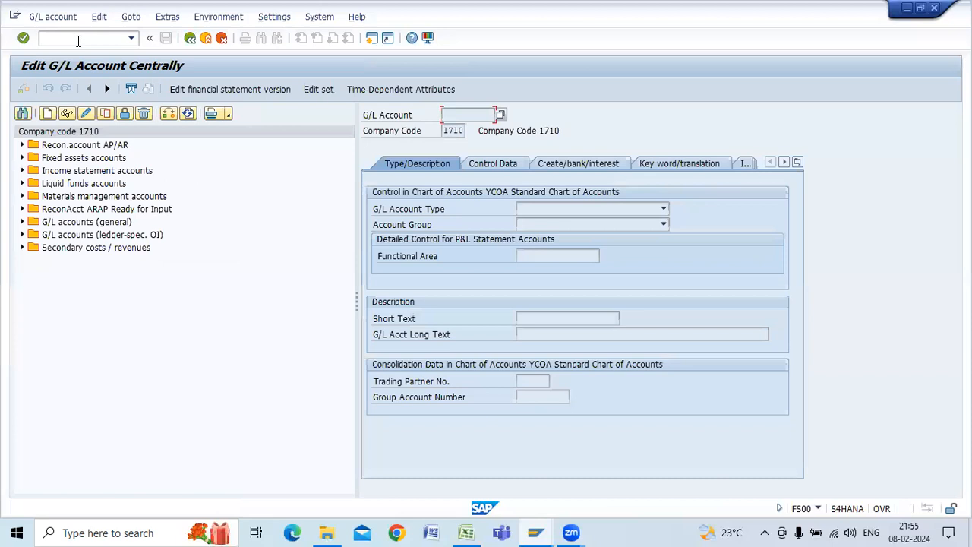
{"action": "left_click", "coordinate": [167, 115]}
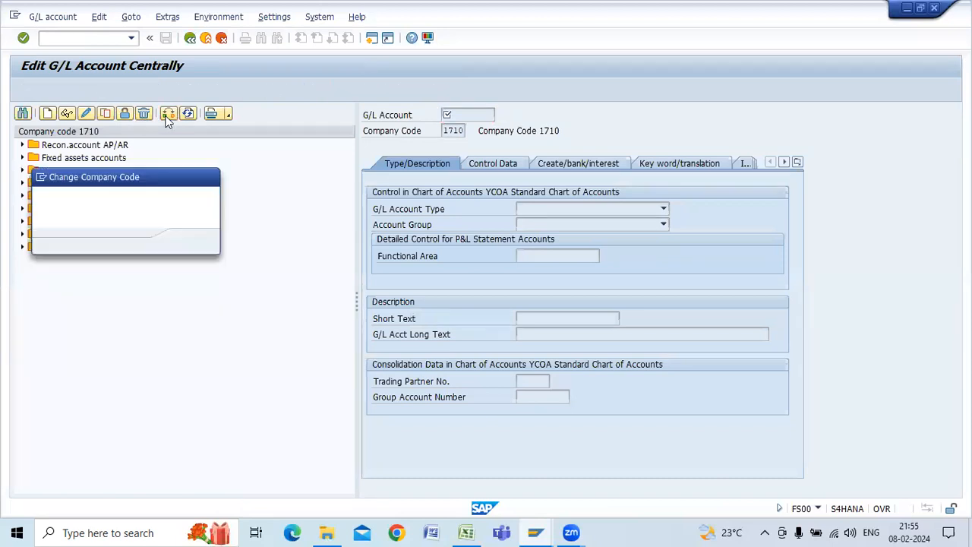
{"action": "type", "text": "Q300"}
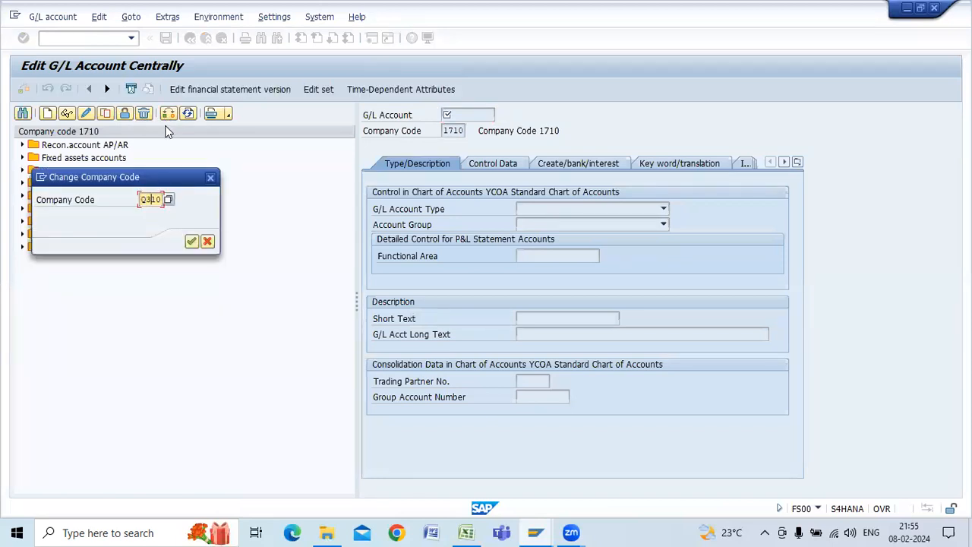
{"action": "key", "text": "Return"}
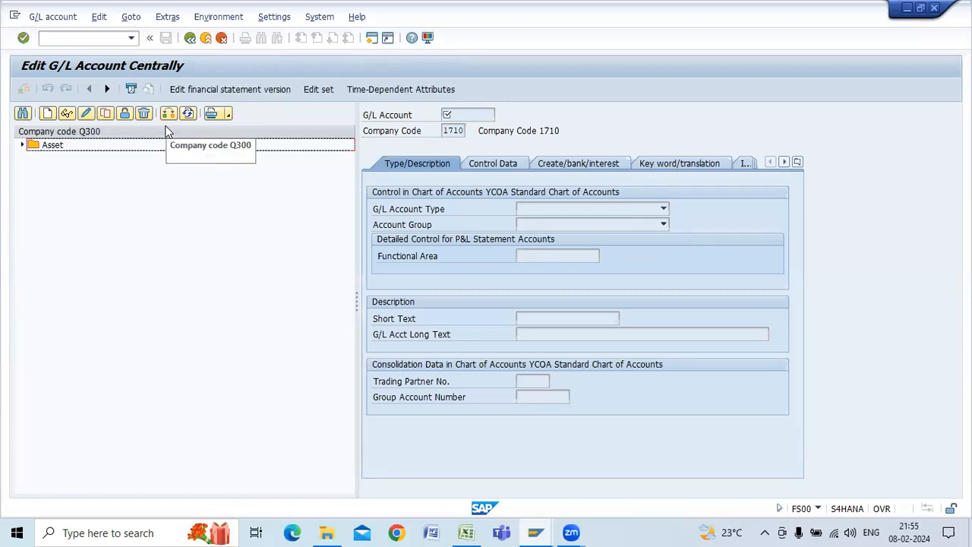
{"action": "double_click", "coordinate": [29, 146]}
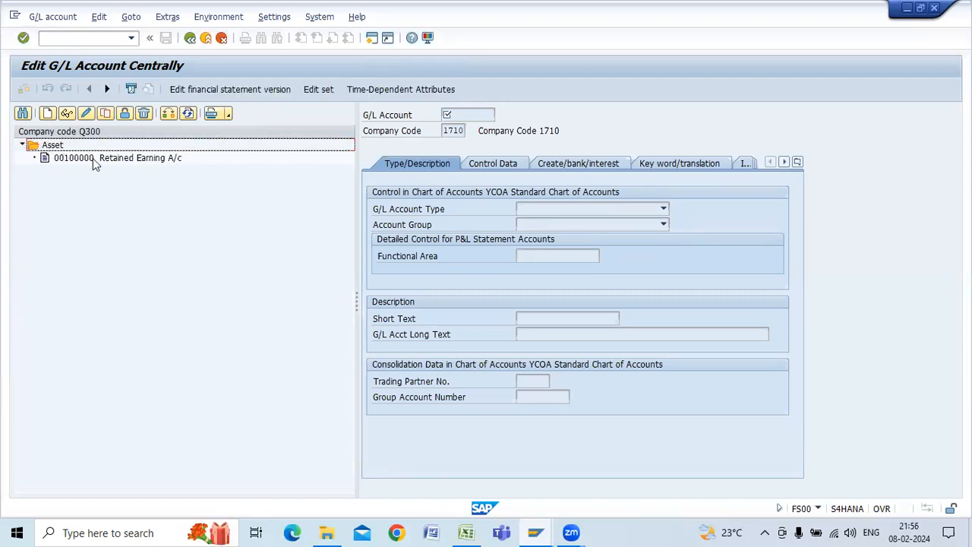
Start creating G/L account 100001 in company code Q300.
{"action": "left_click", "coordinate": [47, 115]}
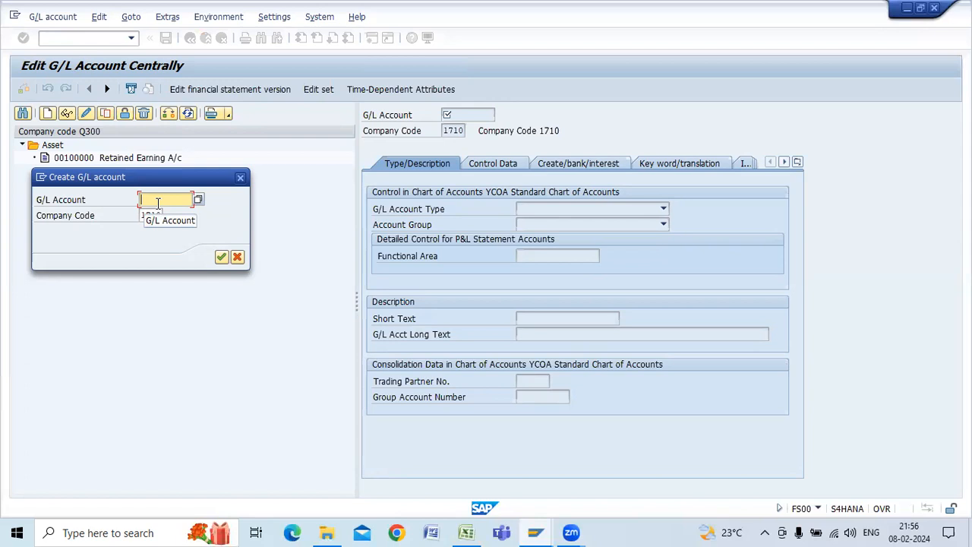
{"action": "left_click", "coordinate": [158, 202]}
{"action": "left_click", "coordinate": [158, 254]}
{"action": "key", "text": "BackSpace"}
{"action": "type", "text": "100001"}
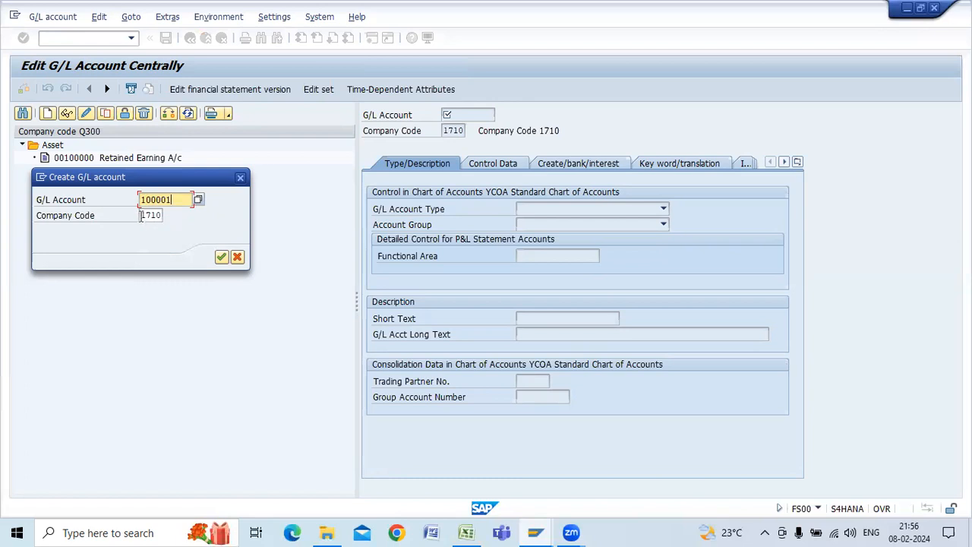
{"action": "left_click", "coordinate": [142, 216]}
{"action": "type", "text": "Q300"}
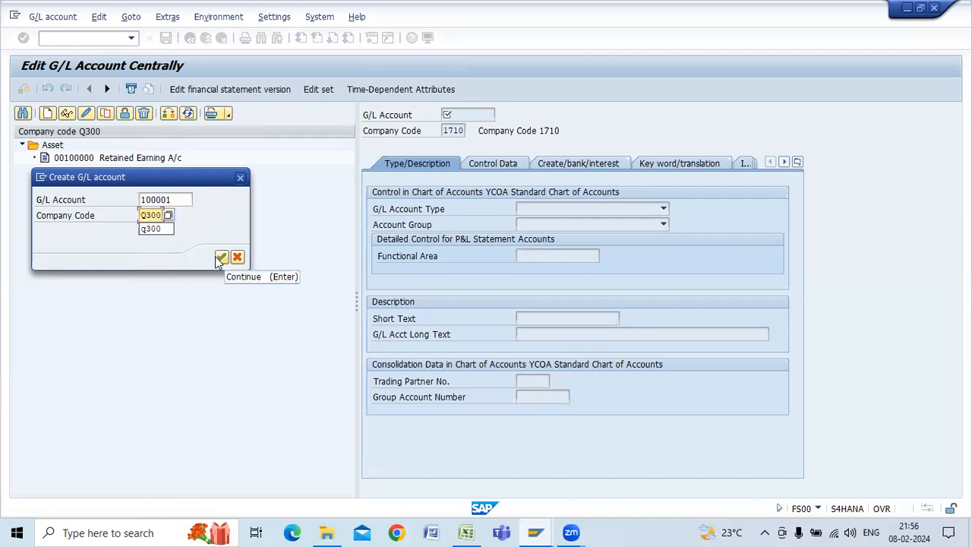
{"action": "left_click", "coordinate": [220, 257]}
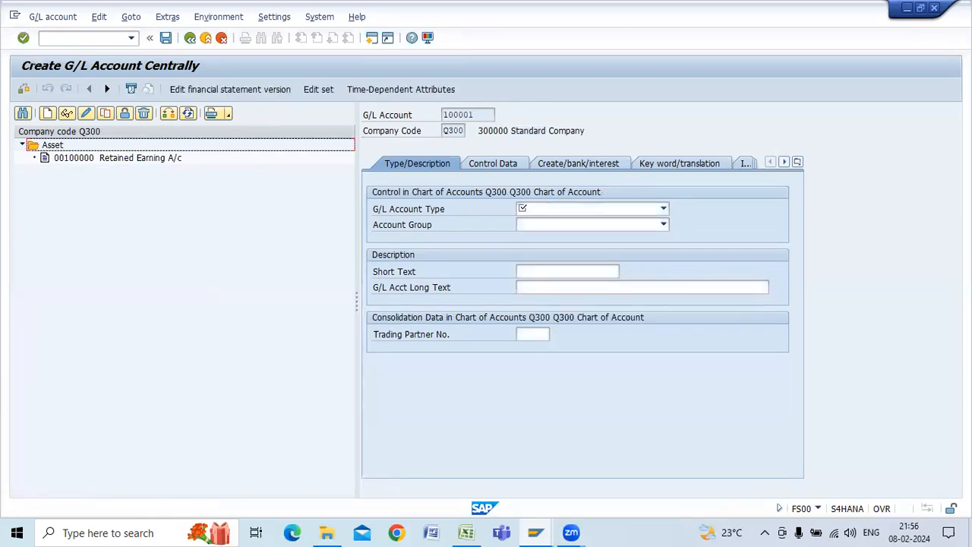
Set the G/L account type to Balance Sheet Account and the account group to Asset.
{"action": "left_click", "coordinate": [663, 208]}
{"action": "left_click", "coordinate": [656, 220]}
{"action": "left_click", "coordinate": [662, 226]}
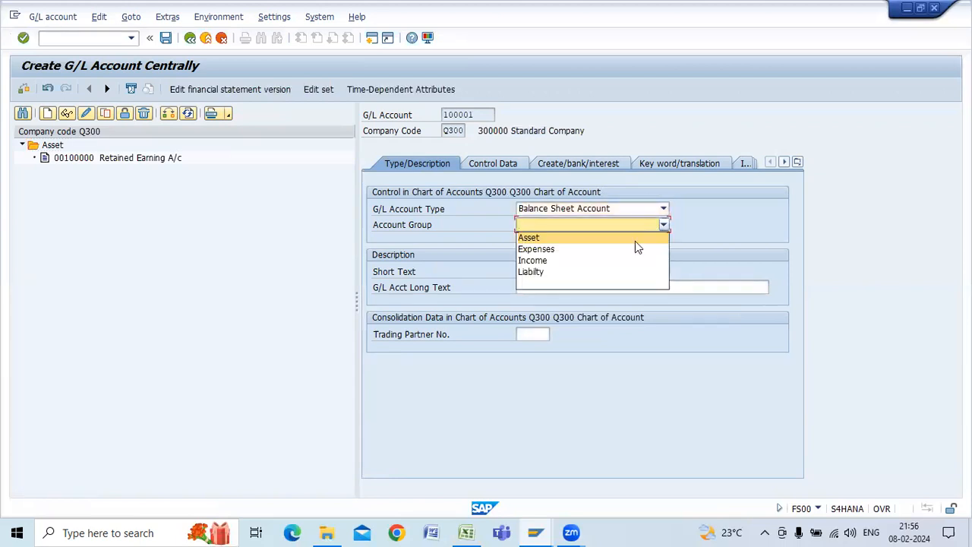
{"action": "left_click", "coordinate": [635, 241]}
Enter Cash Account as both the short text and the long text of the G/L account.
{"action": "left_click", "coordinate": [564, 272]}
{"action": "type", "text": "cASH aCC"}
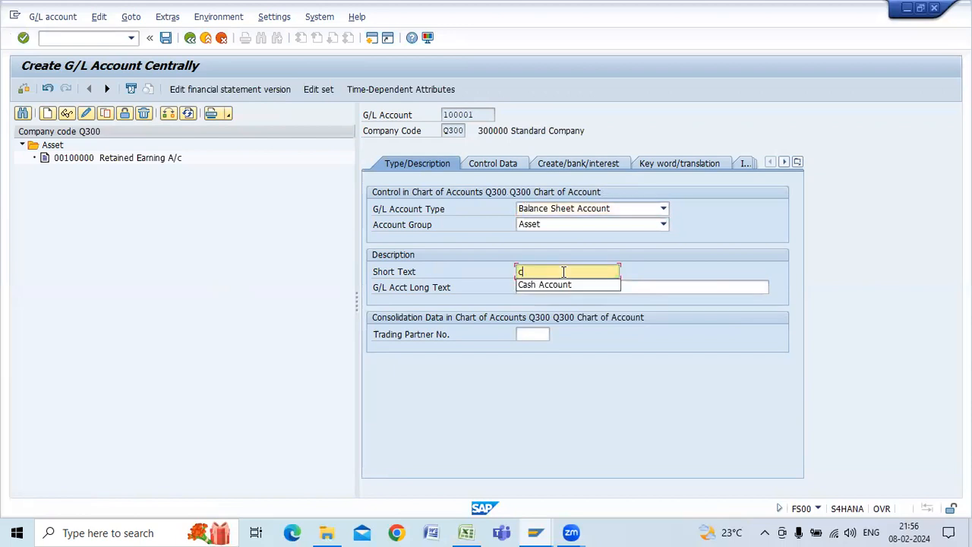
{"action": "type", "text": "OUNT"}
{"action": "left_click", "coordinate": [564, 285]}
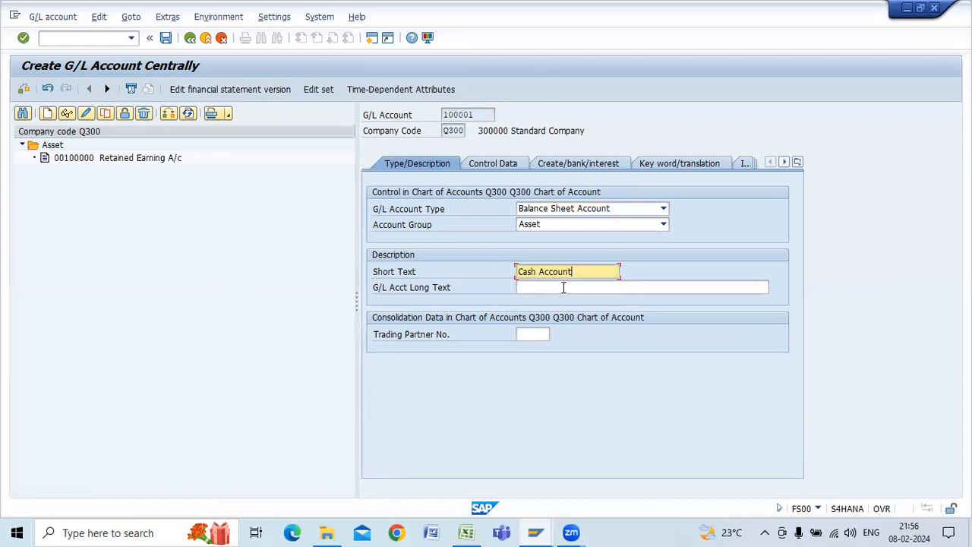
{"action": "left_click", "coordinate": [564, 288]}
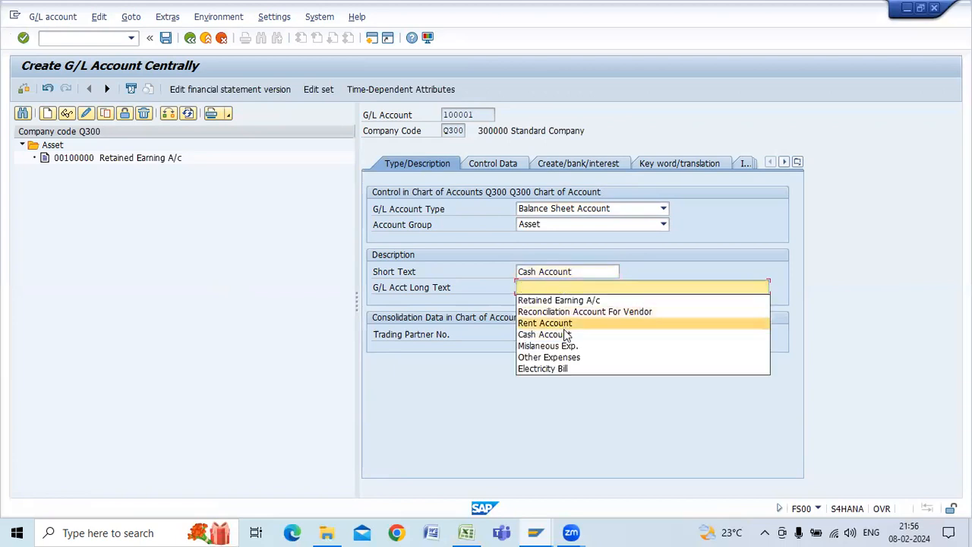
{"action": "left_click", "coordinate": [564, 332]}
In the account's control data, enable Balances in Local Crcy Only and set the sort key to 001 (Posting date).
{"action": "left_click", "coordinate": [496, 162]}
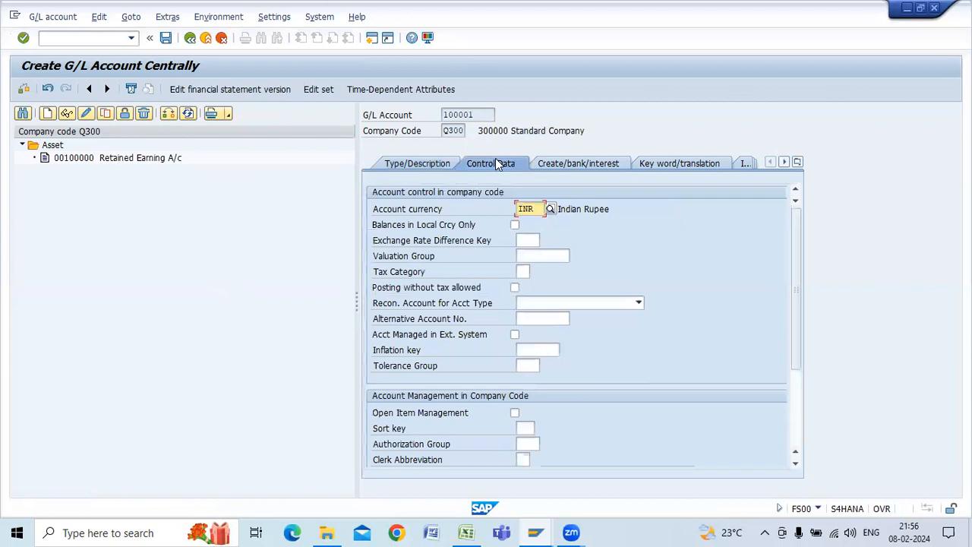
{"action": "left_click", "coordinate": [515, 225]}
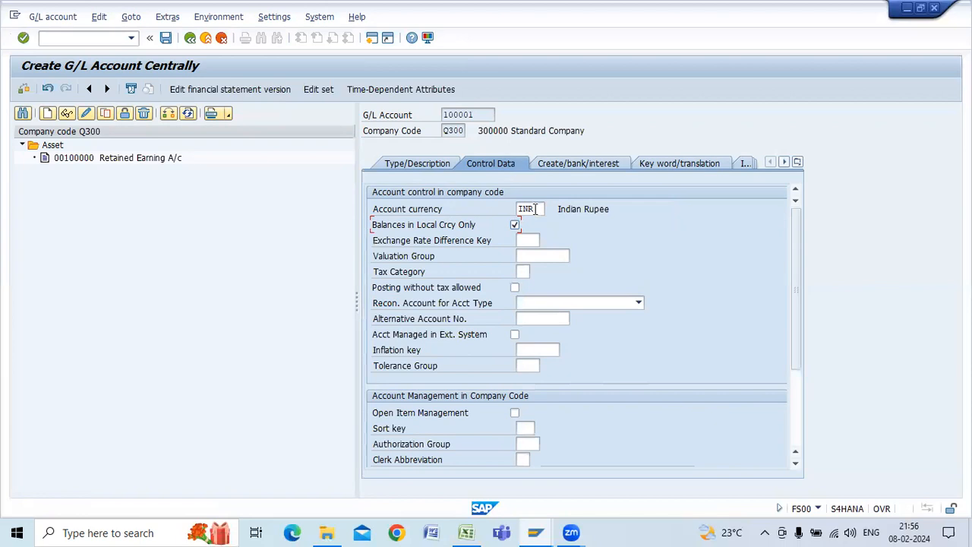
{"action": "left_click", "coordinate": [524, 428]}
{"action": "type", "text": "01"}
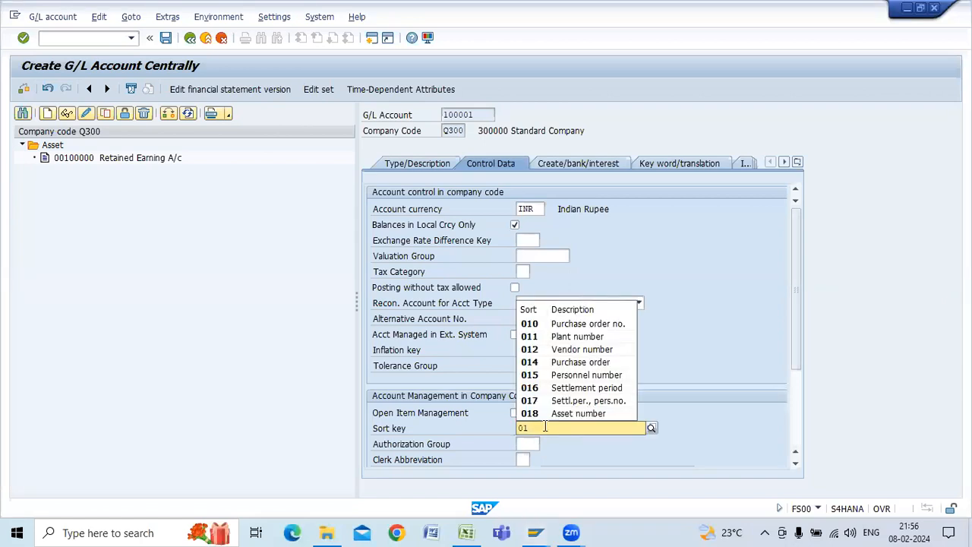
{"action": "key", "text": "BackSpace"}
{"action": "type", "text": "01"}
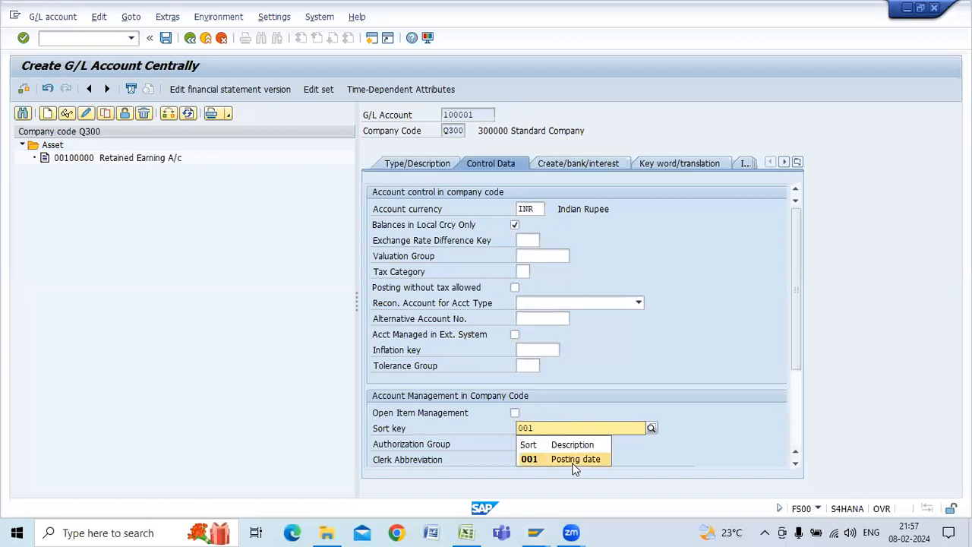
{"action": "left_click", "coordinate": [573, 460]}
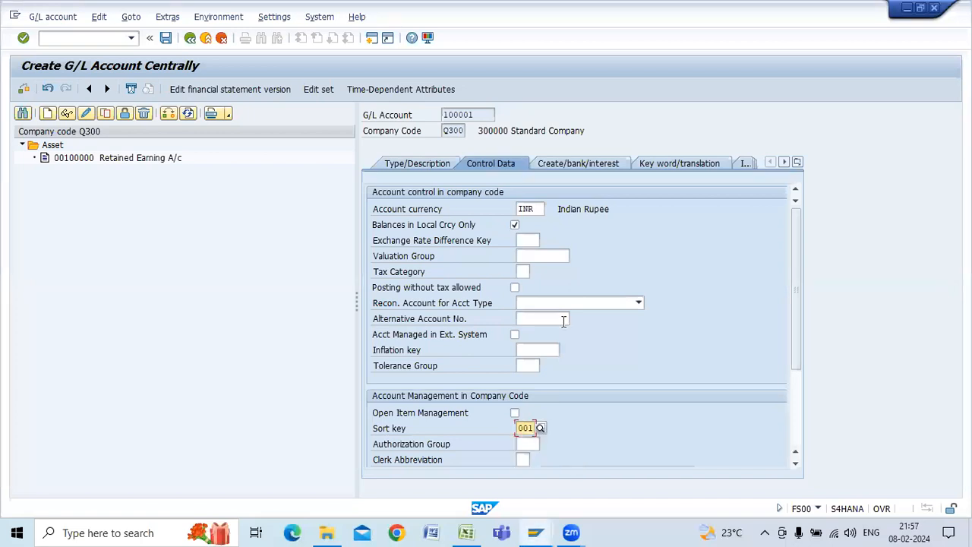
Assign field status group G001 (General with text, assignment) to the account and return to its type and description data.
{"action": "left_click", "coordinate": [566, 168]}
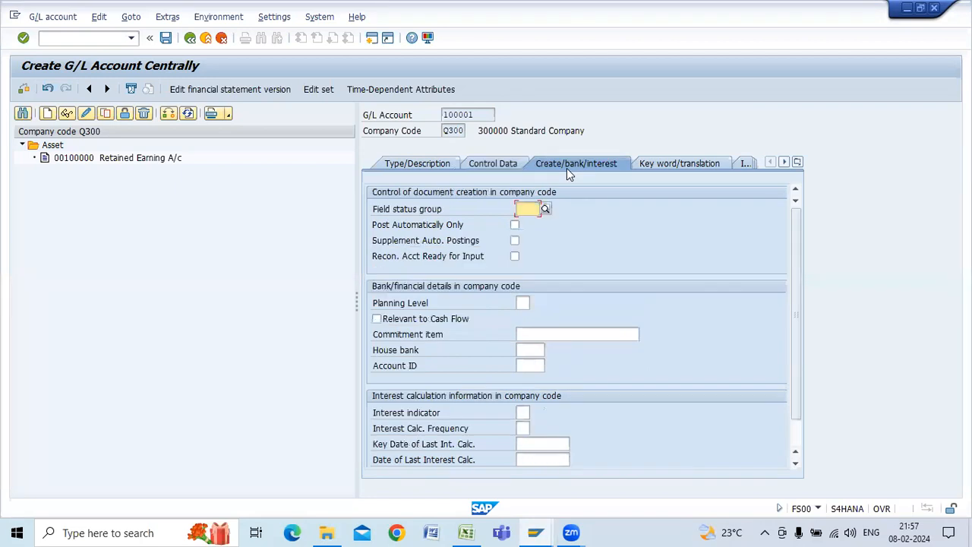
{"action": "left_click", "coordinate": [545, 209]}
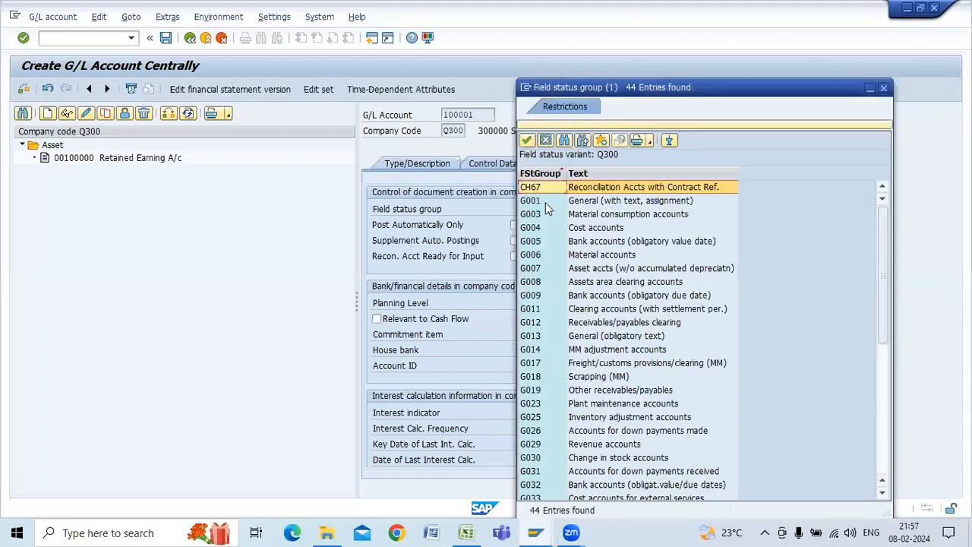
{"action": "double_click", "coordinate": [539, 202]}
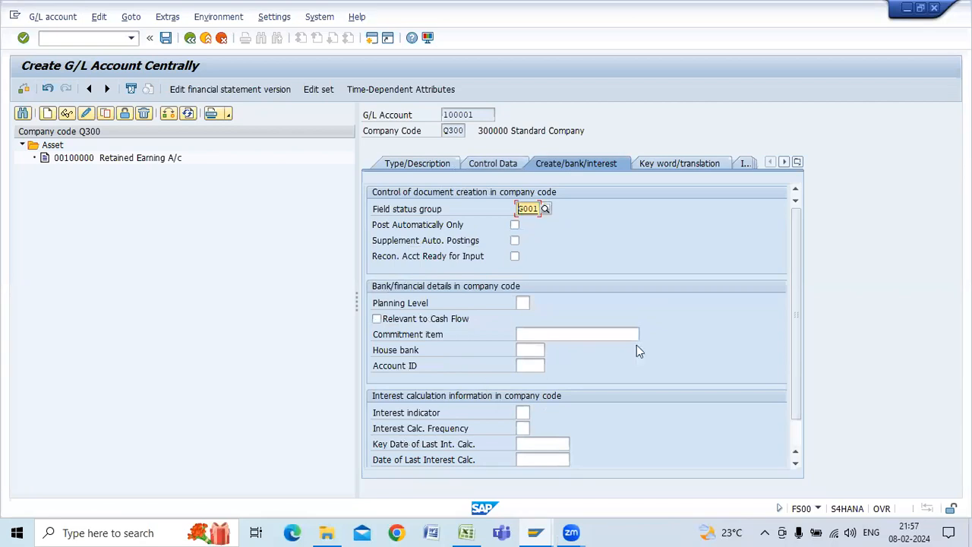
{"action": "scroll", "coordinate": [638, 346], "scroll_direction": "down", "scroll_amount": 1}
{"action": "scroll", "coordinate": [638, 346], "scroll_direction": "up", "scroll_amount": 1}
{"action": "left_click", "coordinate": [400, 164]}
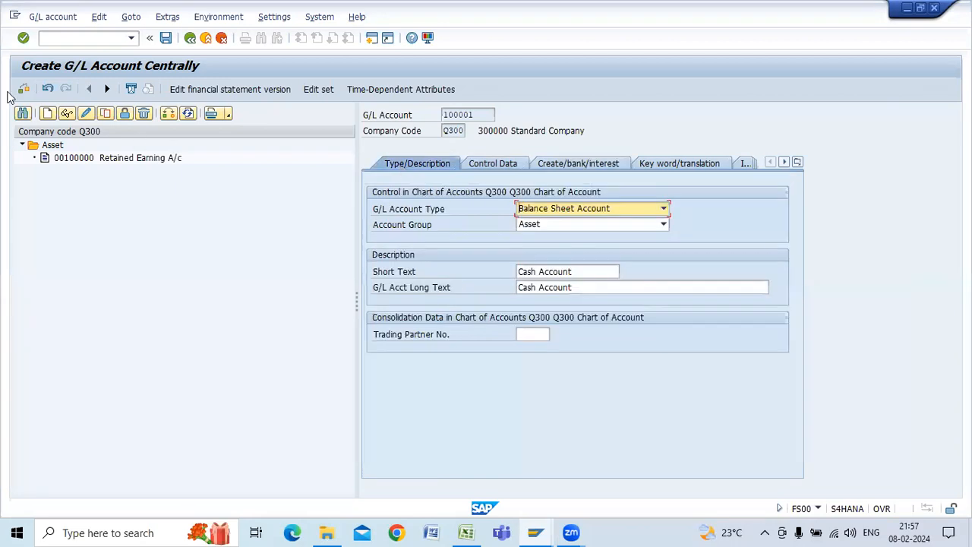
Check the Cash Account data for errors and save G/L account 100001.
{"action": "left_click", "coordinate": [23, 91]}
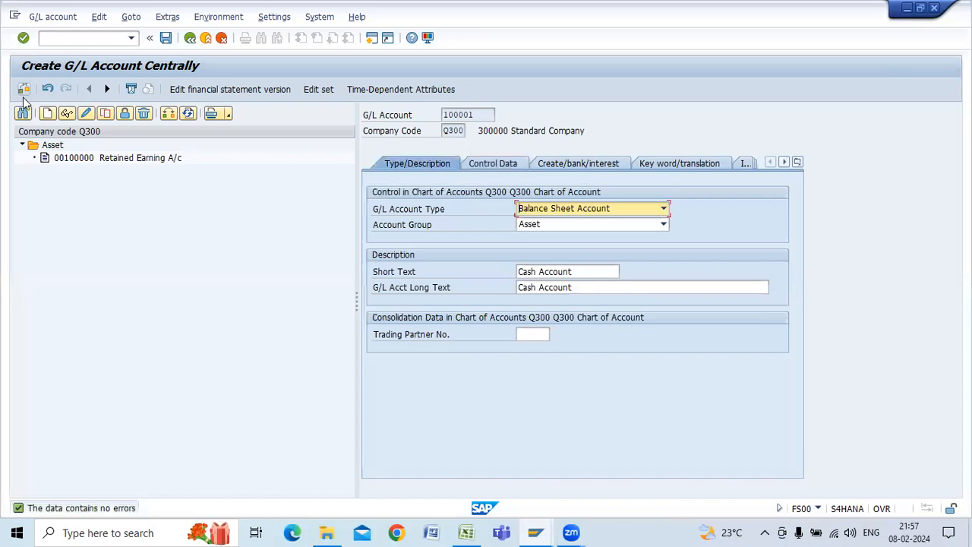
{"action": "left_click", "coordinate": [166, 39]}
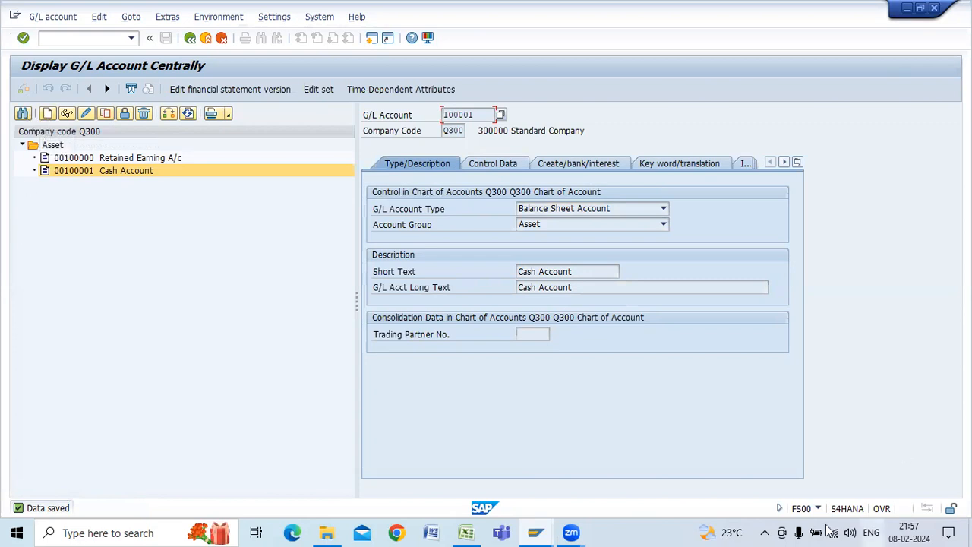
Look up the Expenses account group's number range for chart of accounts Q300 in transaction OBD4 and return to the G/L account.
{"action": "left_click", "coordinate": [51, 38]}
{"action": "type", "text": "/00B52"}
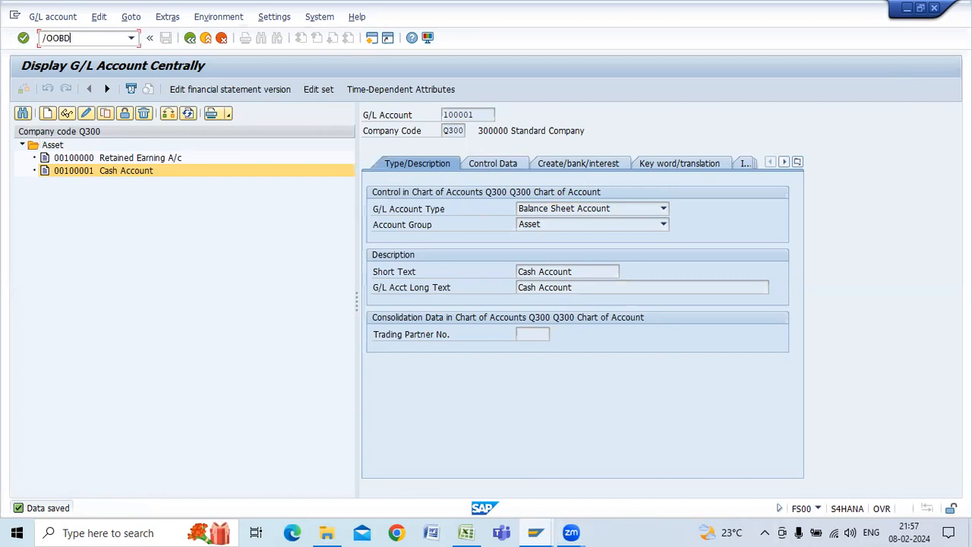
{"action": "key", "text": "Return"}
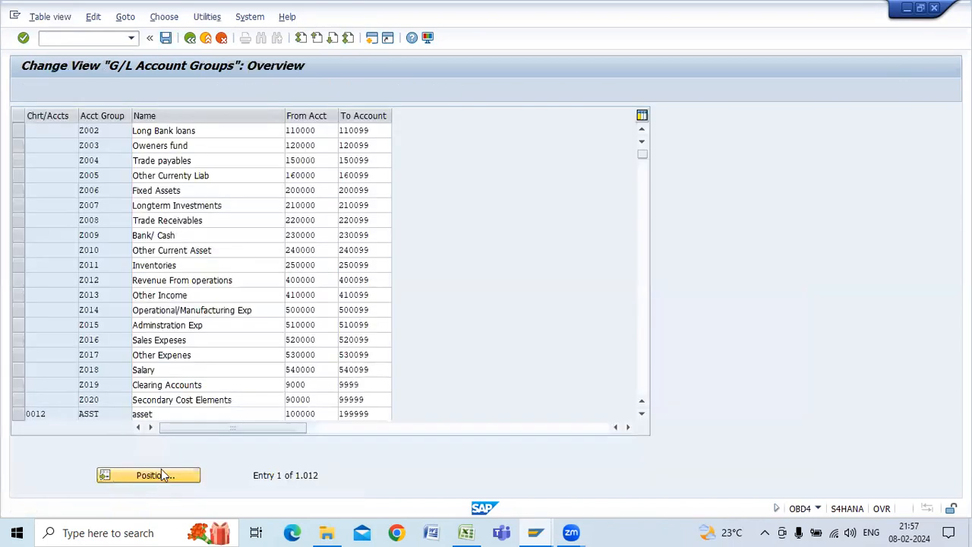
{"action": "left_click", "coordinate": [161, 471]}
{"action": "type", "text": "Q300"}
{"action": "key", "text": "Return"}
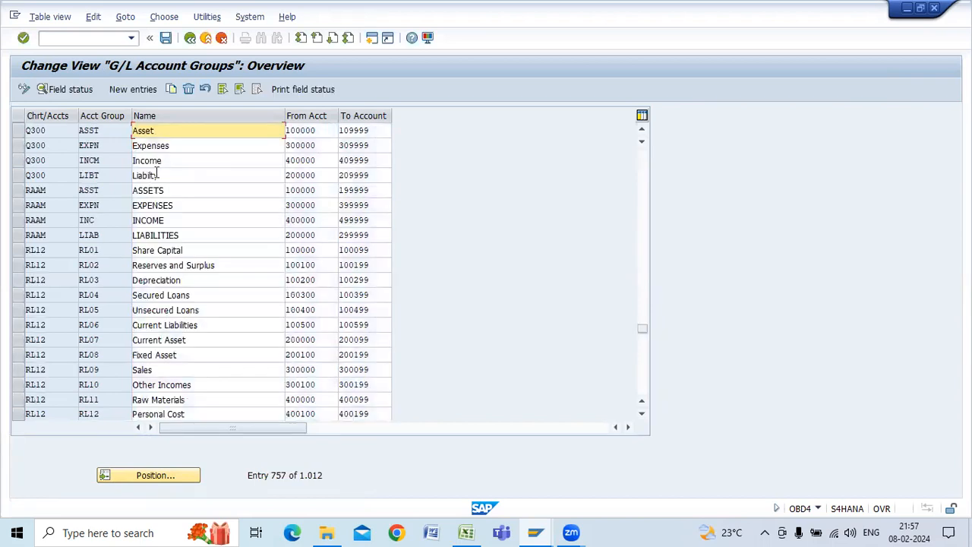
{"action": "left_click", "coordinate": [326, 145]}
{"action": "left_click_drag", "start_coordinate": [325, 145], "coordinate": [283, 143]}
{"action": "key", "text": "Return"}
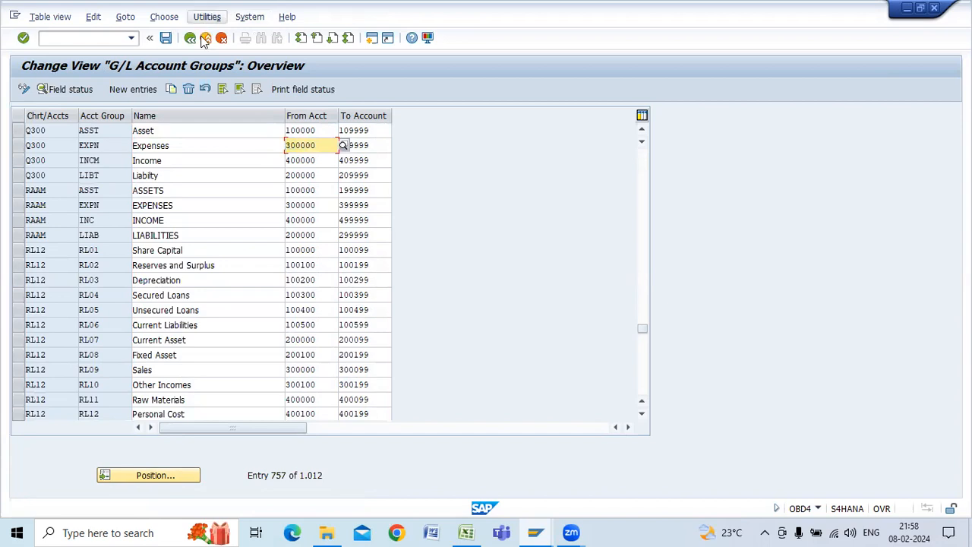
{"action": "left_click", "coordinate": [191, 38]}
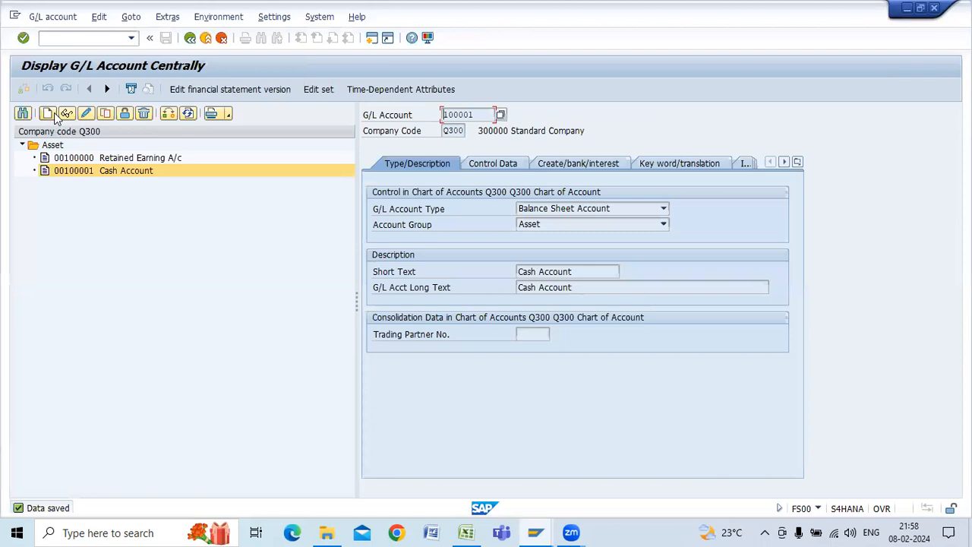
Start creating G/L account 300000 in company code Q300.
{"action": "left_click", "coordinate": [47, 113]}
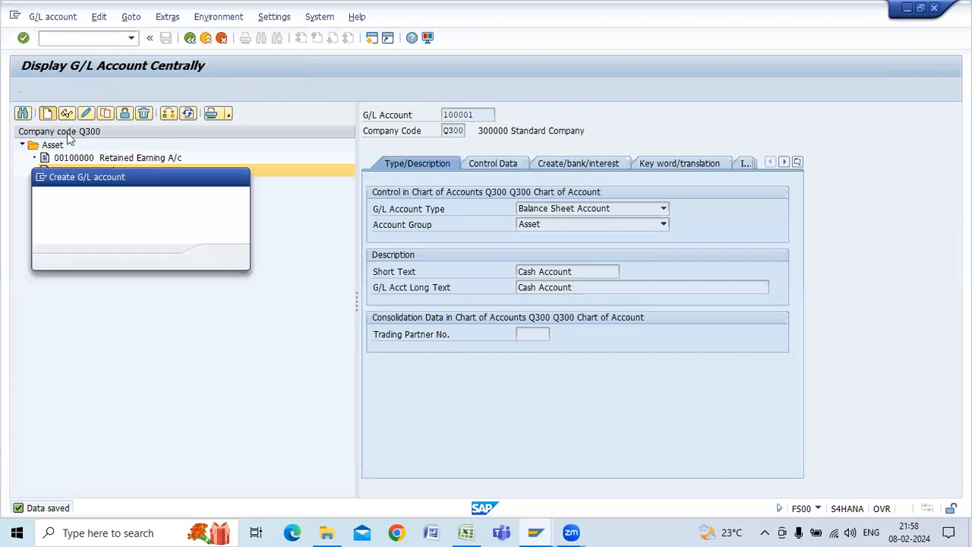
{"action": "type", "text": "300000"}
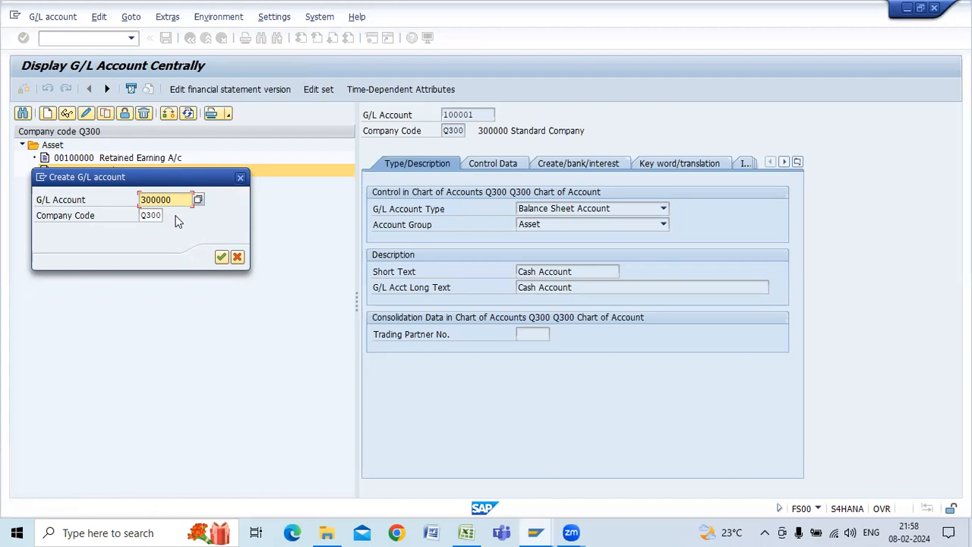
{"action": "left_click", "coordinate": [221, 259]}
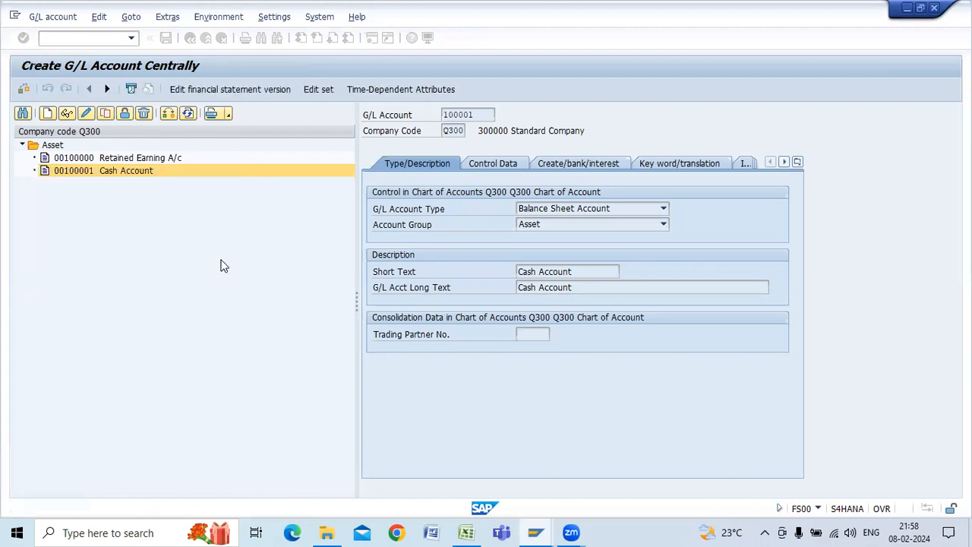
Set the G/L account type to Nonoperating Expense or Income and the account group to Expenses.
{"action": "left_click", "coordinate": [664, 209]}
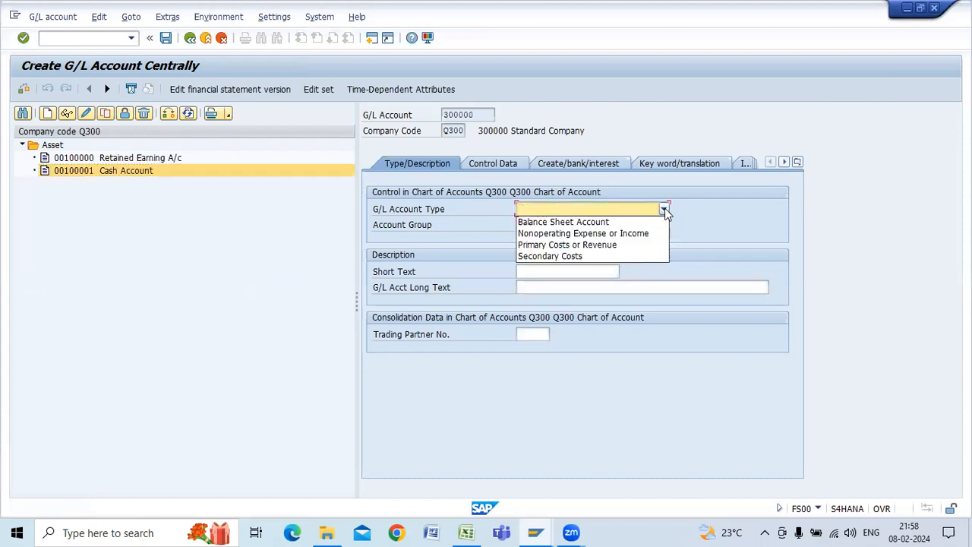
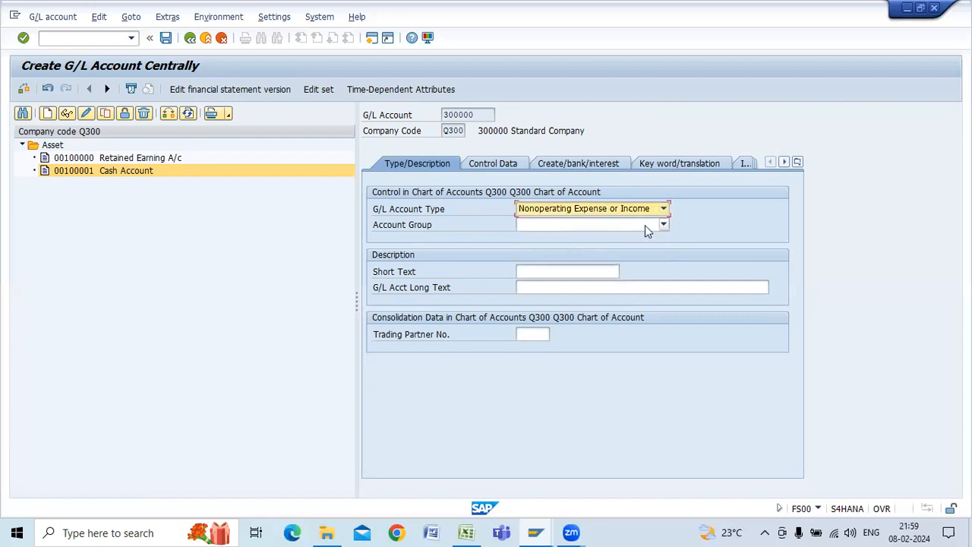
{"action": "left_click", "coordinate": [666, 224]}
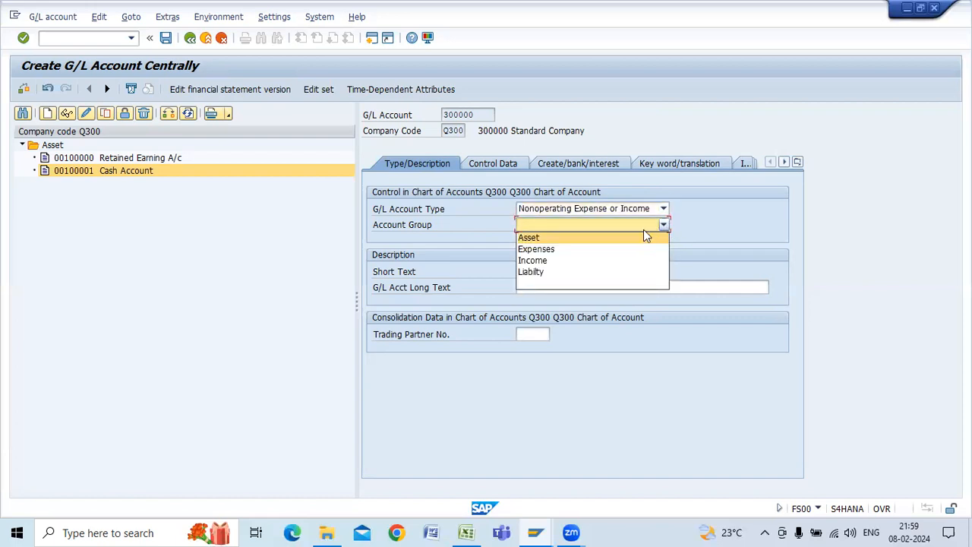
{"action": "left_click", "coordinate": [588, 261]}
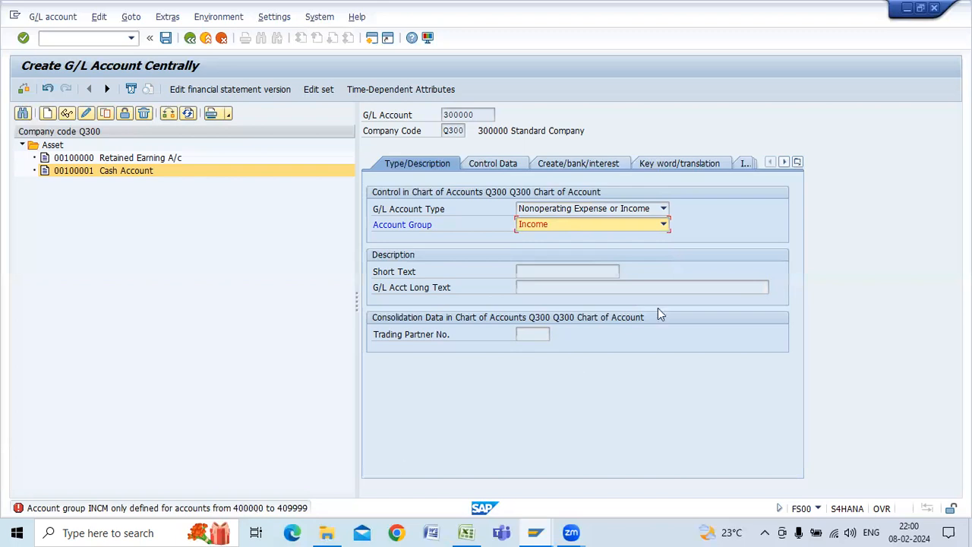
{"action": "left_click", "coordinate": [664, 225]}
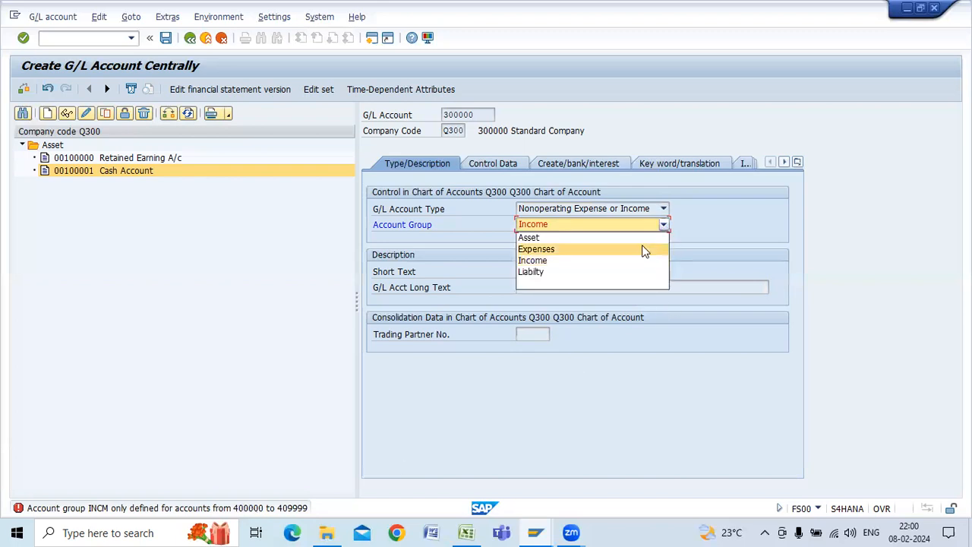
{"action": "left_click", "coordinate": [642, 248]}
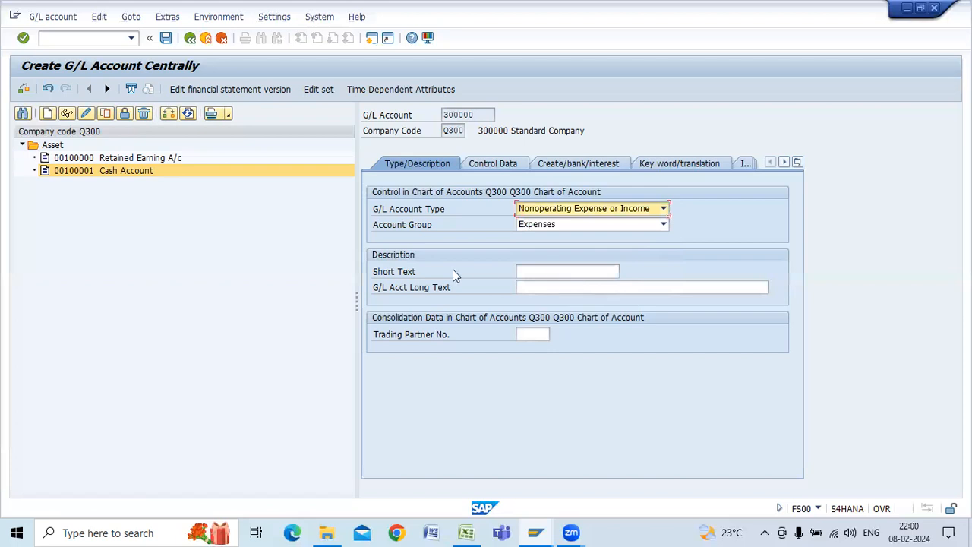
Enter Rent Account as both the short text and the long text of the new G/L account.
{"action": "left_click", "coordinate": [544, 272]}
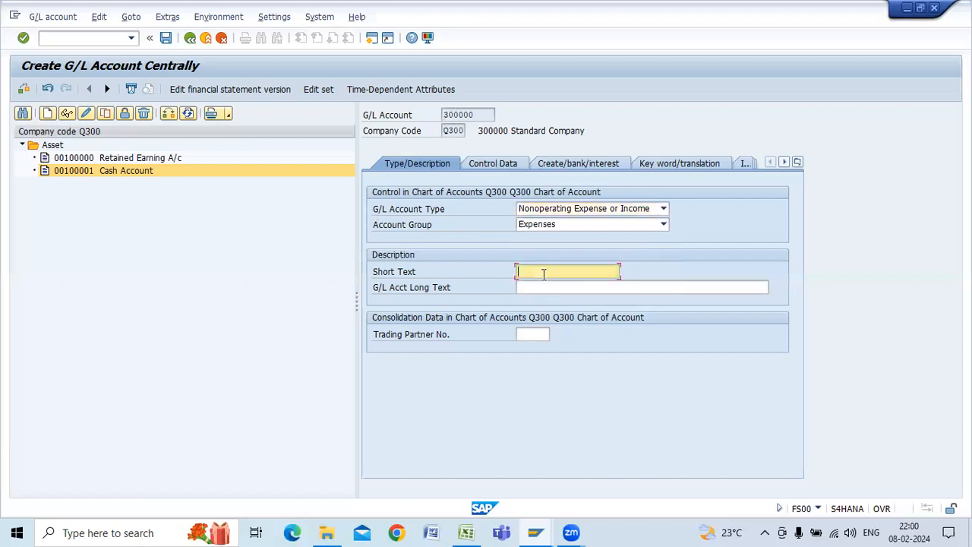
{"action": "type", "text": "rENT"}
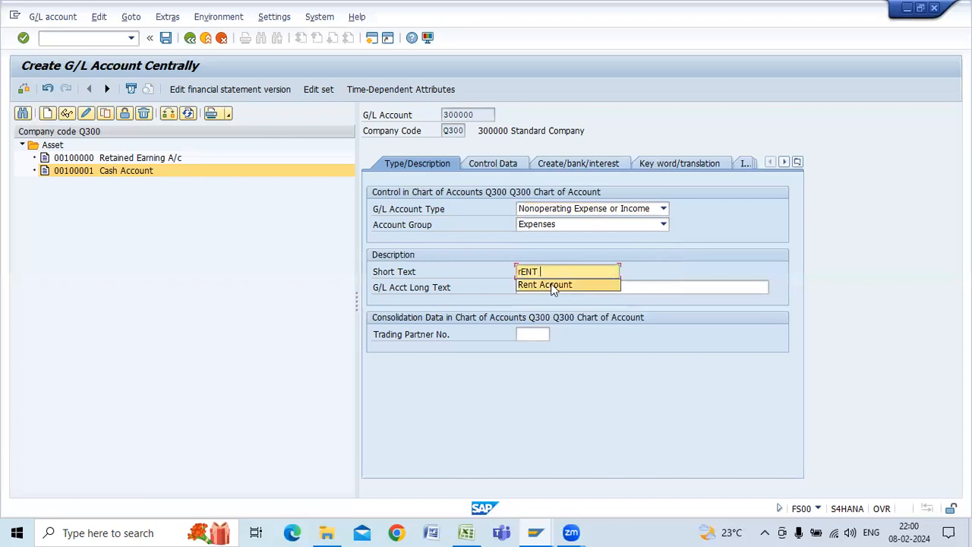
{"action": "left_click", "coordinate": [552, 284]}
{"action": "left_click", "coordinate": [552, 284]}
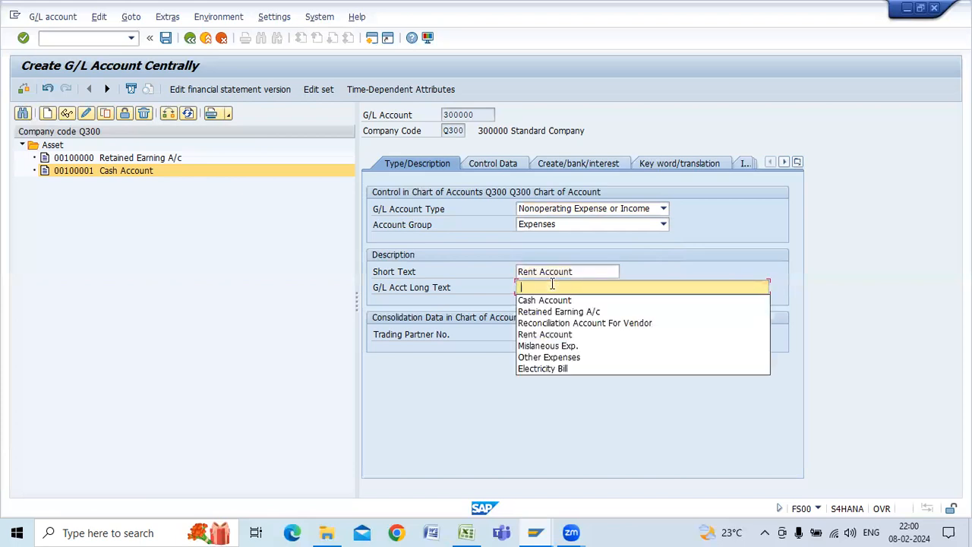
{"action": "left_click", "coordinate": [556, 334]}
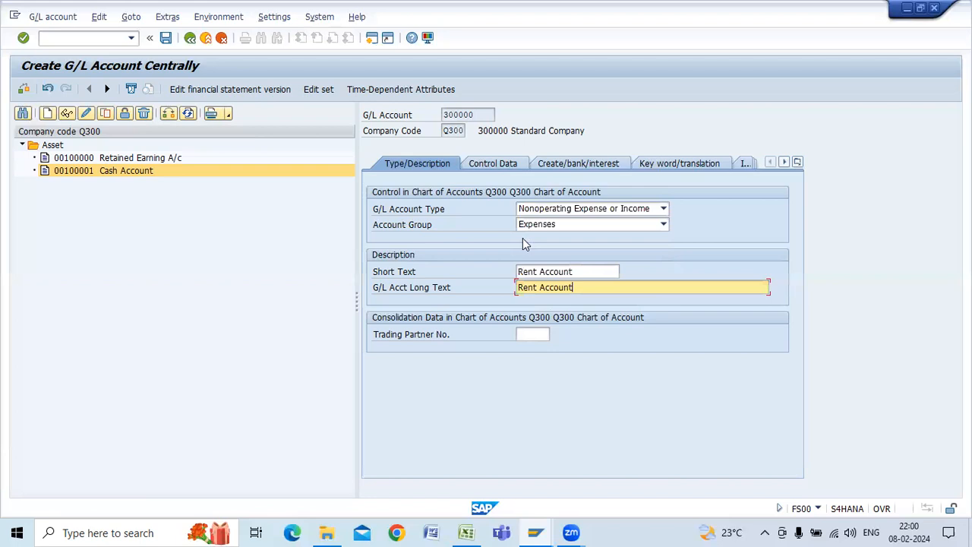
In the Rent Account's control data, enable Balances in Local Crcy Only and set the sort key to 001 (Posting date), leaving Open Item Management off.
{"action": "left_click", "coordinate": [495, 168]}
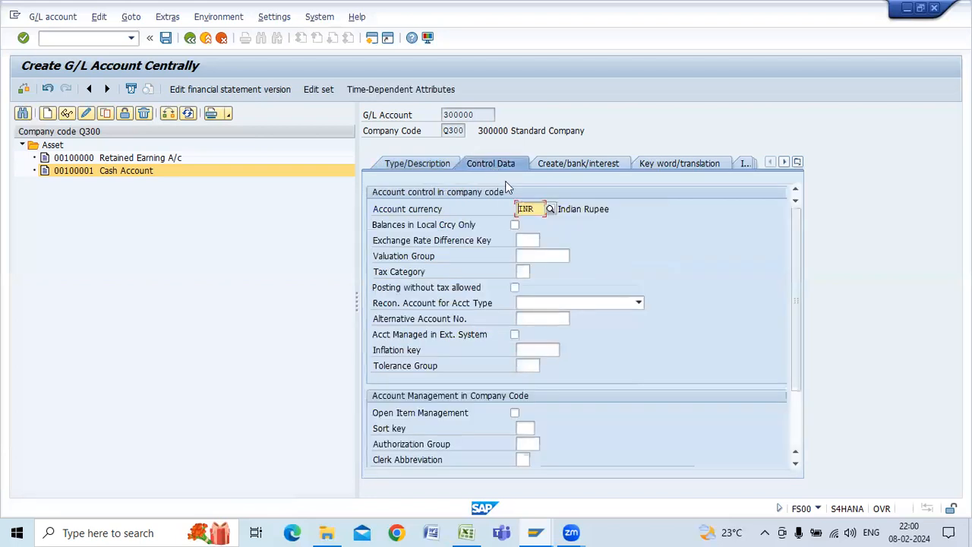
{"action": "left_click", "coordinate": [515, 225]}
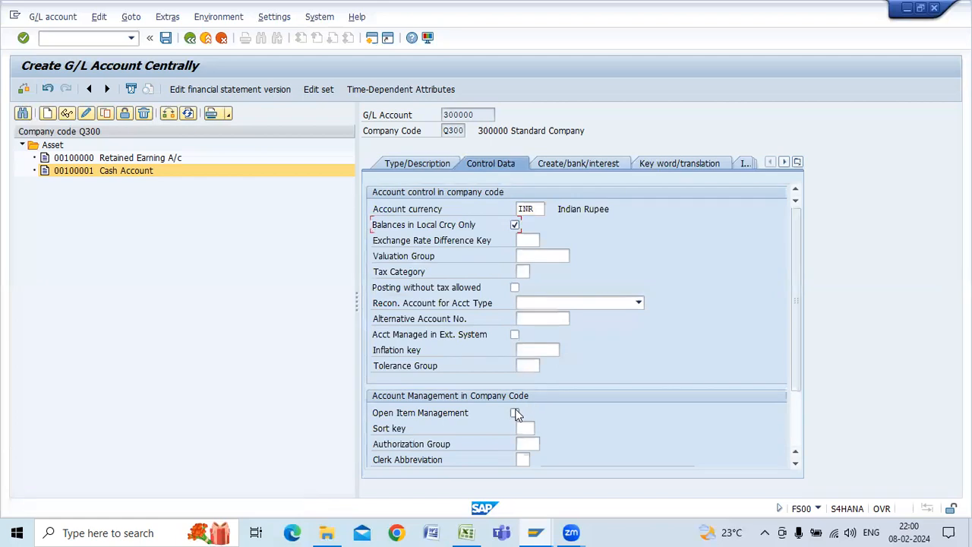
{"action": "scroll", "coordinate": [516, 414], "scroll_direction": "down", "scroll_amount": 1}
{"action": "left_click", "coordinate": [516, 366]}
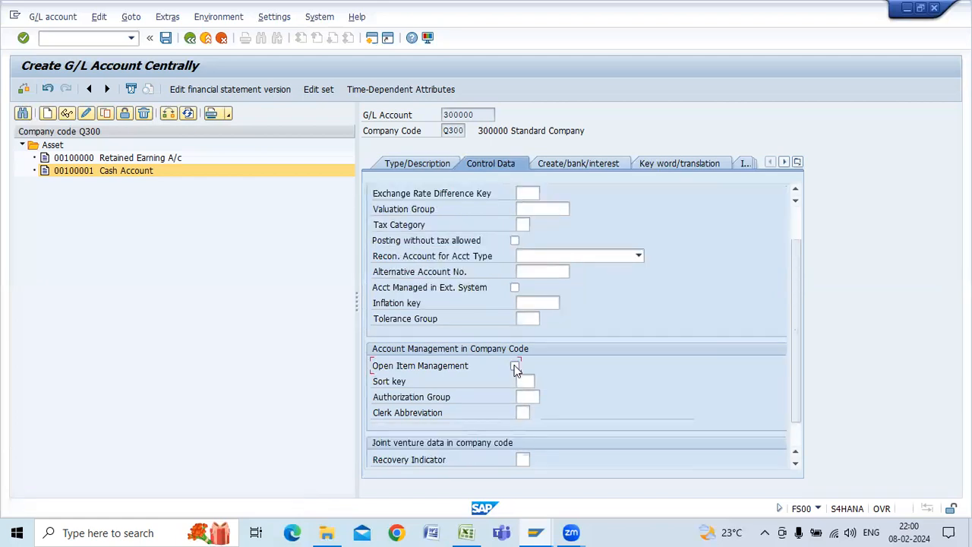
{"action": "left_click", "coordinate": [528, 382]}
{"action": "type", "text": "001"}
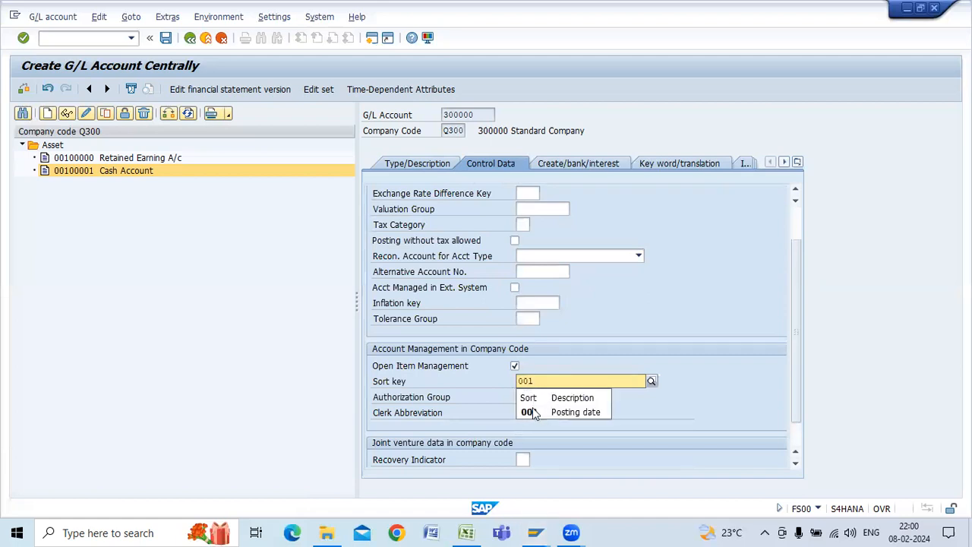
{"action": "left_click", "coordinate": [534, 413]}
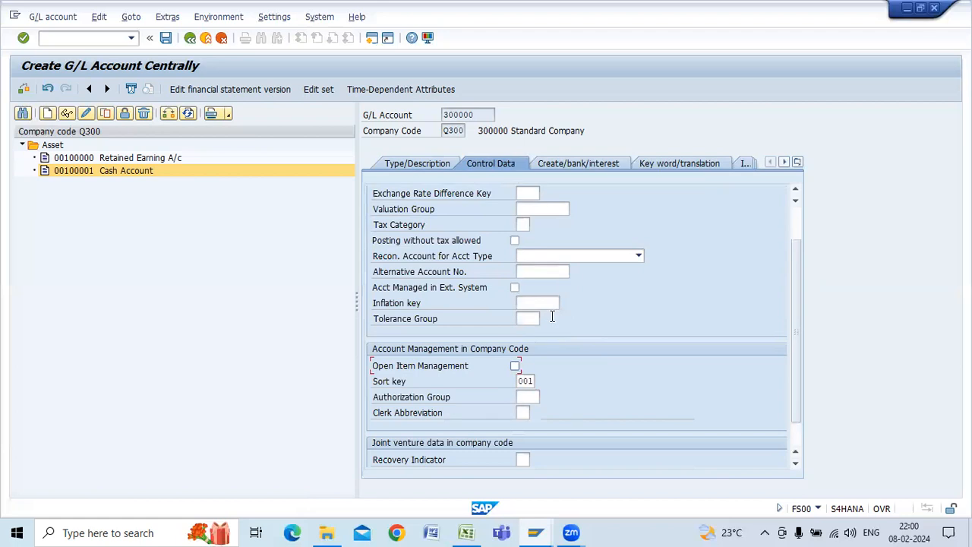
{"action": "scroll", "coordinate": [552, 316], "scroll_direction": "up", "scroll_amount": 1}
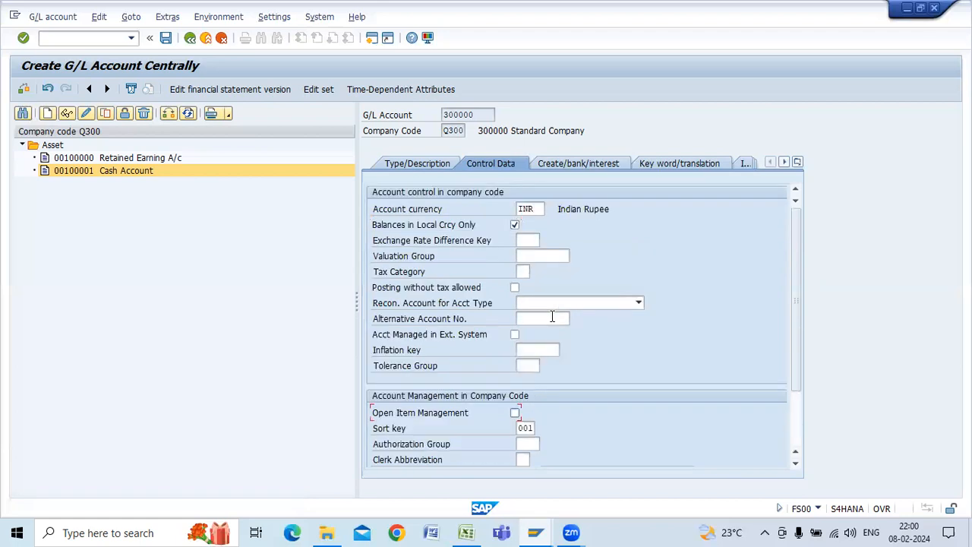
Assign field status group G001 (General with text, assignment) to the Rent Account.
{"action": "left_click", "coordinate": [556, 165]}
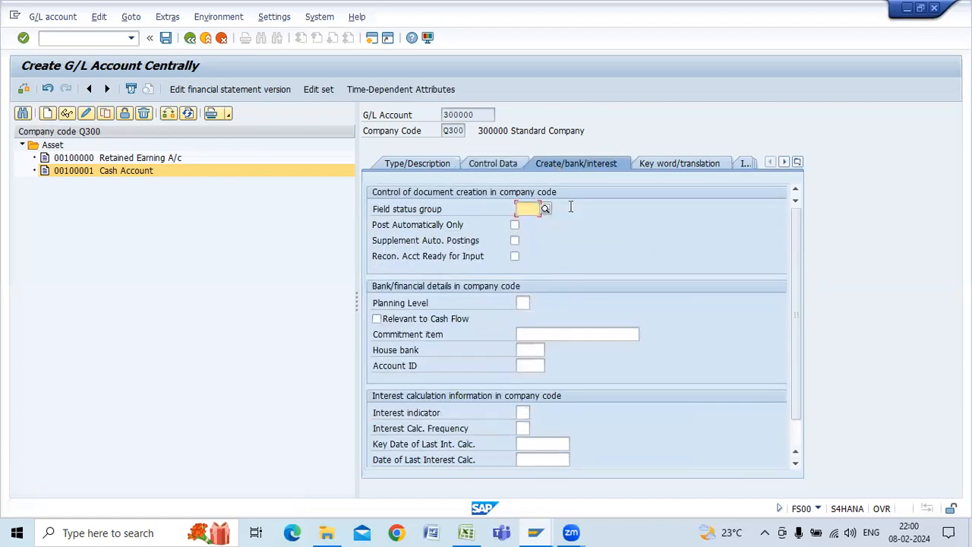
{"action": "left_click", "coordinate": [531, 209]}
{"action": "type", "text": "G001"}
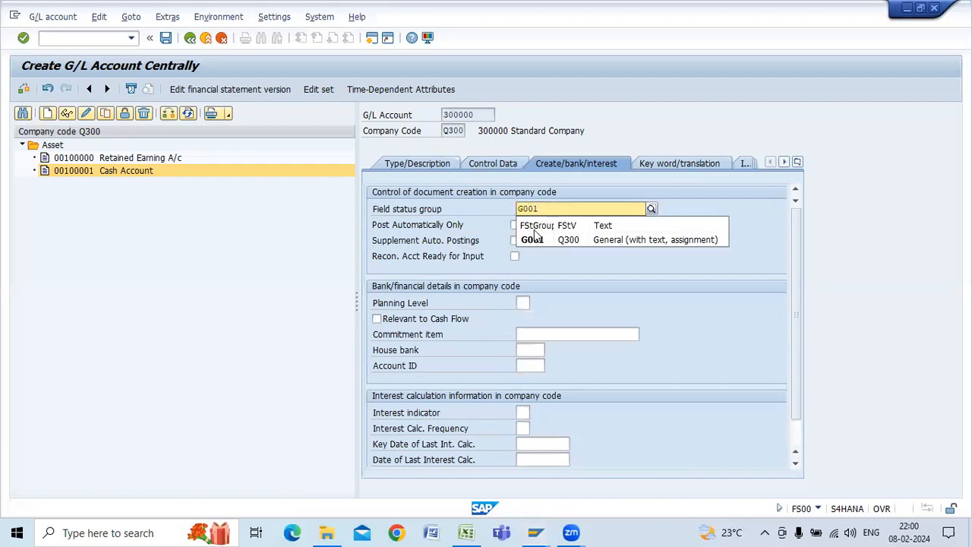
{"action": "left_click", "coordinate": [531, 240]}
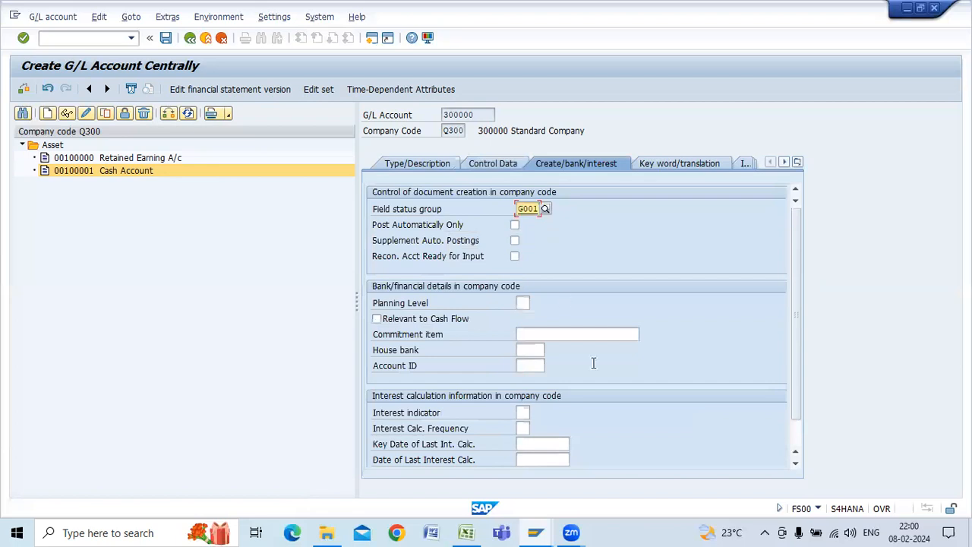
{"action": "scroll", "coordinate": [653, 351], "scroll_direction": "down", "scroll_amount": 1}
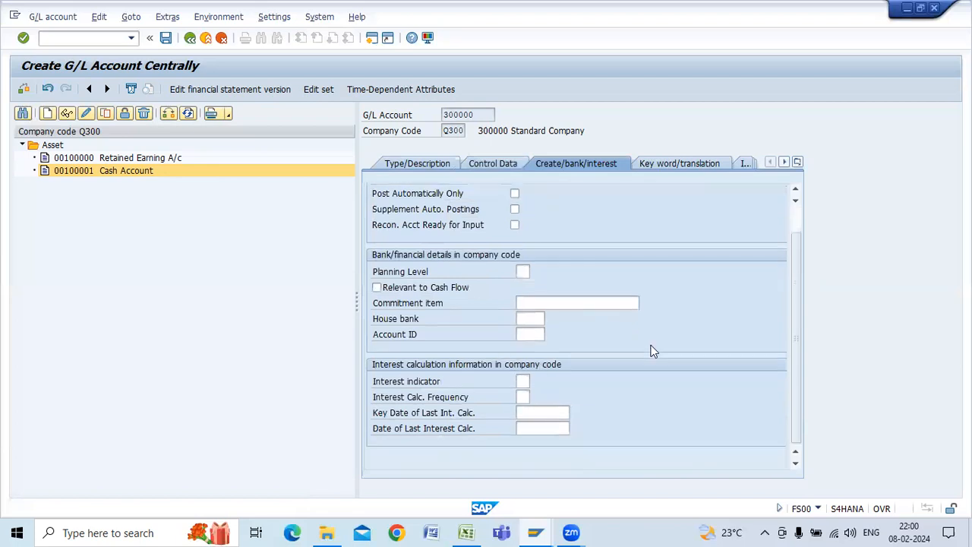
{"action": "scroll", "coordinate": [651, 350], "scroll_direction": "up", "scroll_amount": 1}
Review the Rent Account's type, control and document creation data, and check the entries for errors.
{"action": "left_click", "coordinate": [409, 163]}
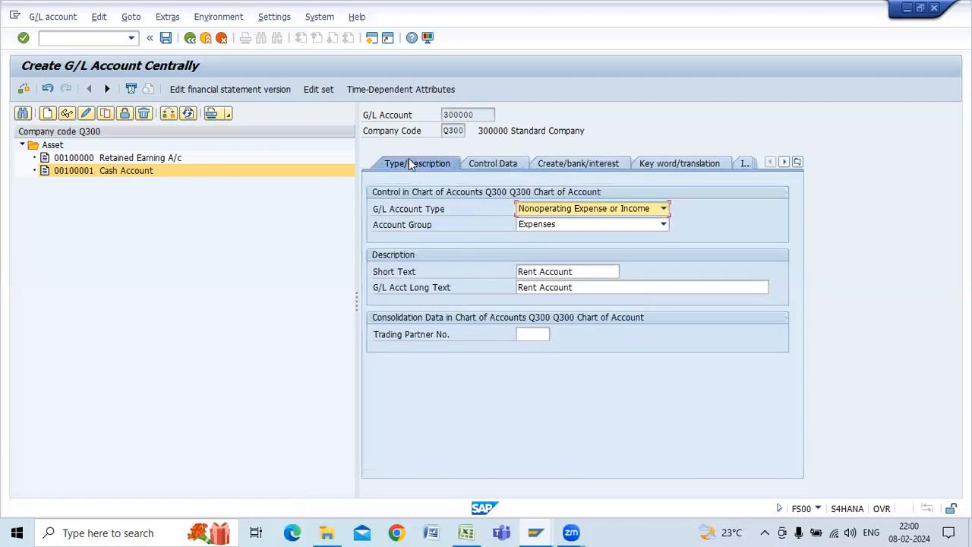
{"action": "left_click", "coordinate": [490, 164]}
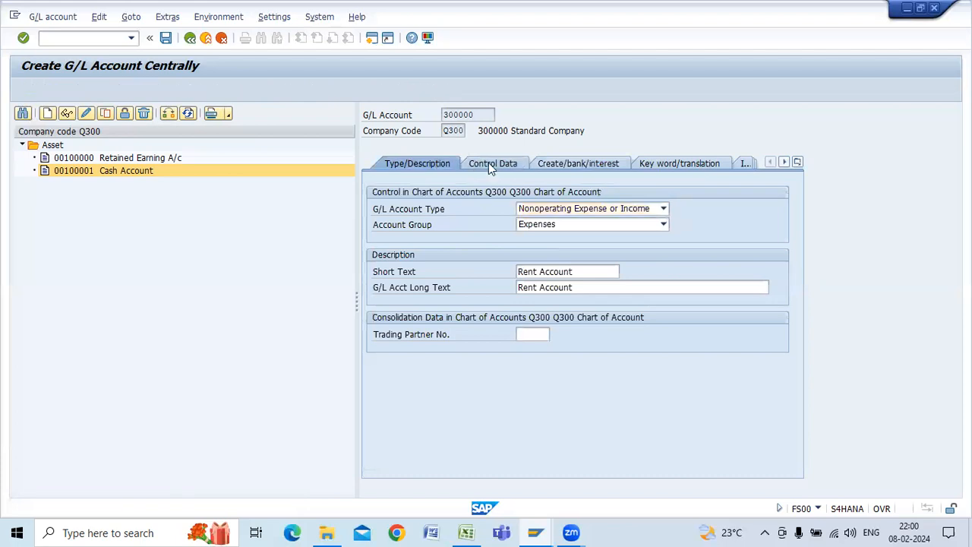
{"action": "left_click", "coordinate": [576, 164]}
{"action": "left_click", "coordinate": [424, 164]}
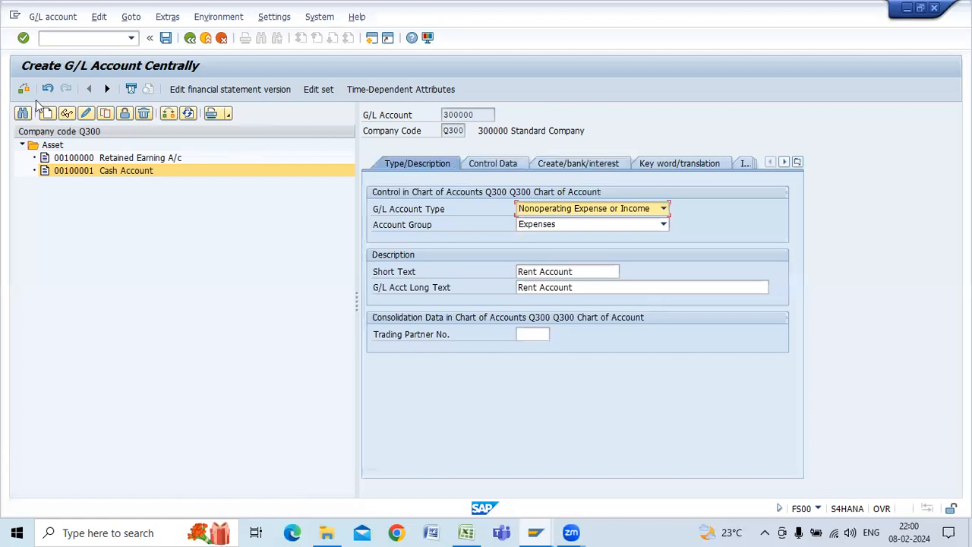
{"action": "left_click", "coordinate": [23, 90]}
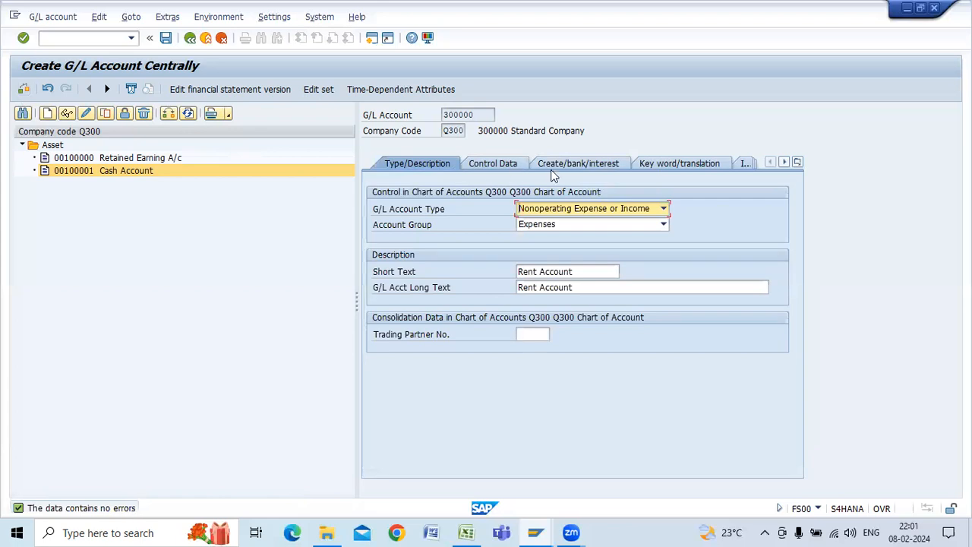
Enable Open Item Management in the Rent Account's control data.
{"action": "left_click", "coordinate": [521, 165]}
{"action": "left_click", "coordinate": [515, 414]}
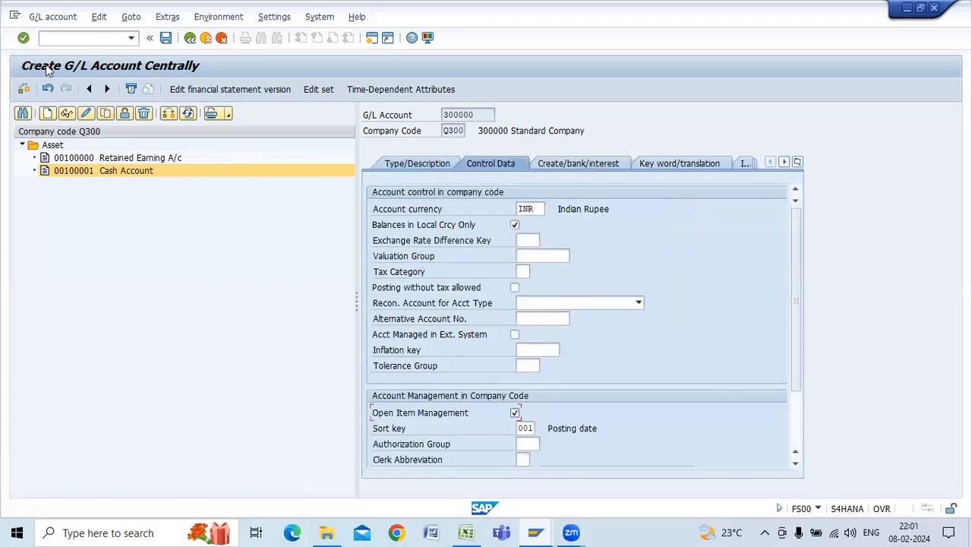
Check the Rent Account's entries for errors, turn off Open Item Management in its control data, and save the account.
{"action": "left_click", "coordinate": [23, 90]}
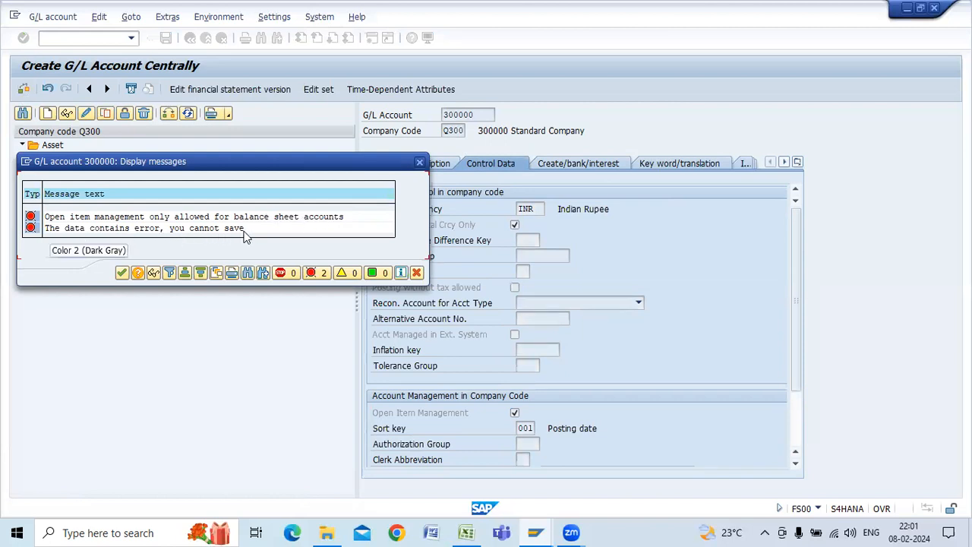
{"action": "left_click", "coordinate": [420, 163]}
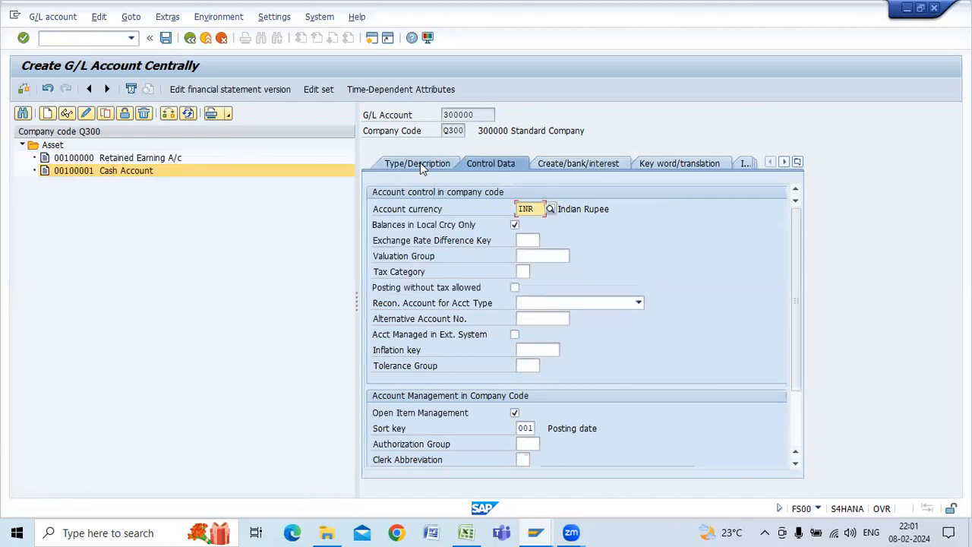
{"action": "left_click", "coordinate": [514, 413]}
{"action": "left_click", "coordinate": [514, 413]}
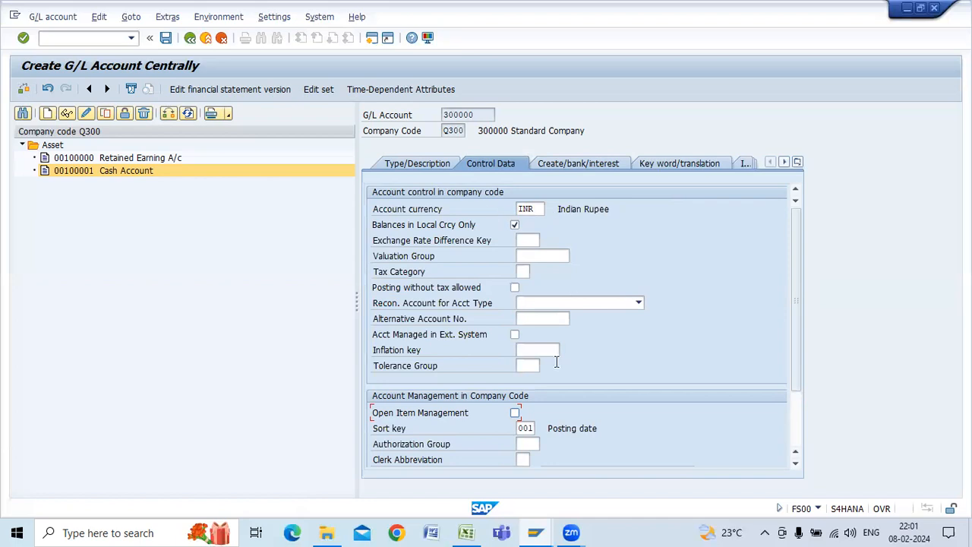
{"action": "left_click", "coordinate": [166, 39]}
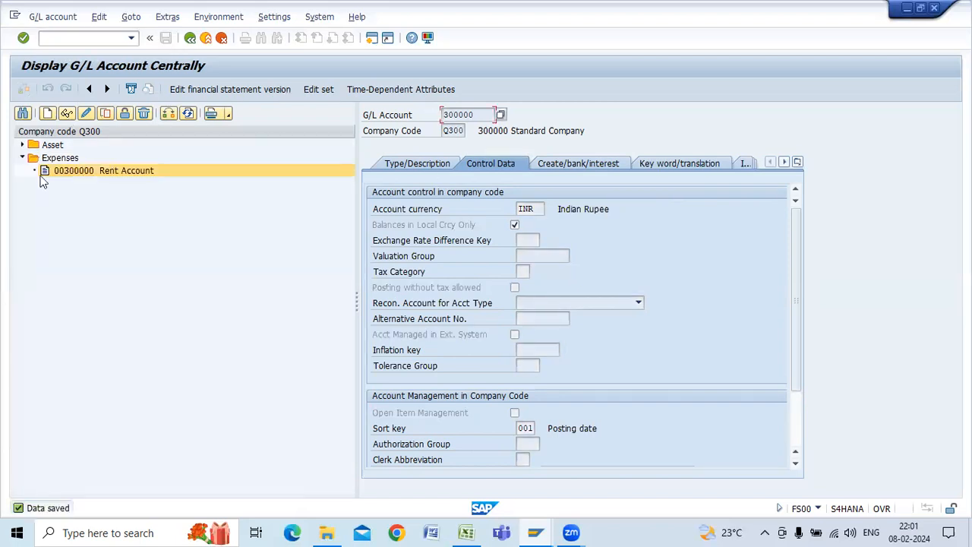
Review the G/L accounts listed under the Asset and Expenses groups of company code Q300.
{"action": "left_click", "coordinate": [25, 158]}
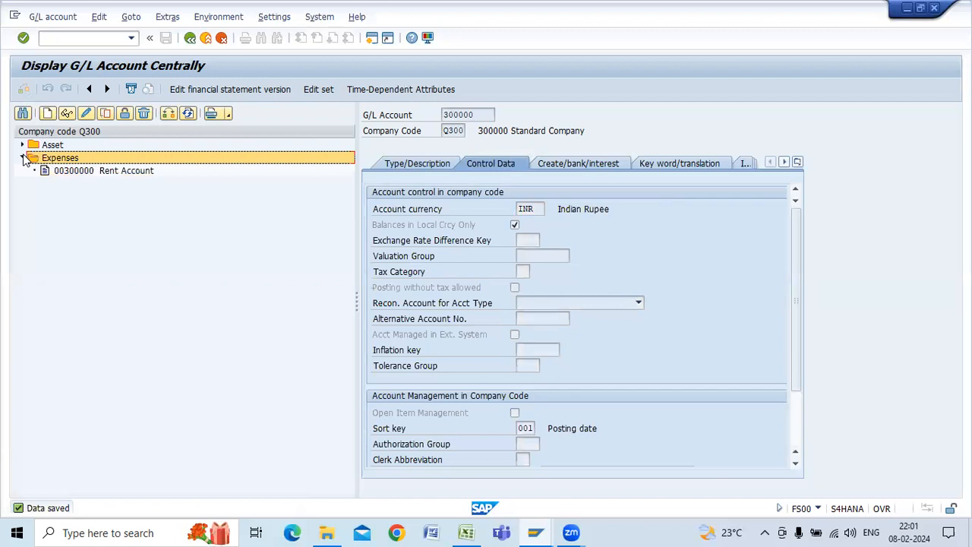
{"action": "left_click", "coordinate": [23, 145]}
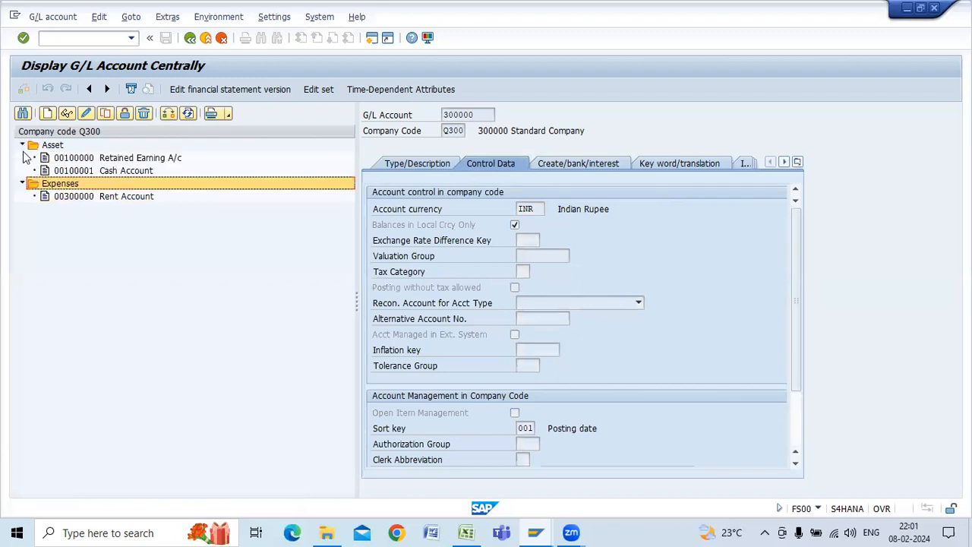
{"action": "left_click", "coordinate": [23, 145]}
{"action": "left_click", "coordinate": [23, 158]}
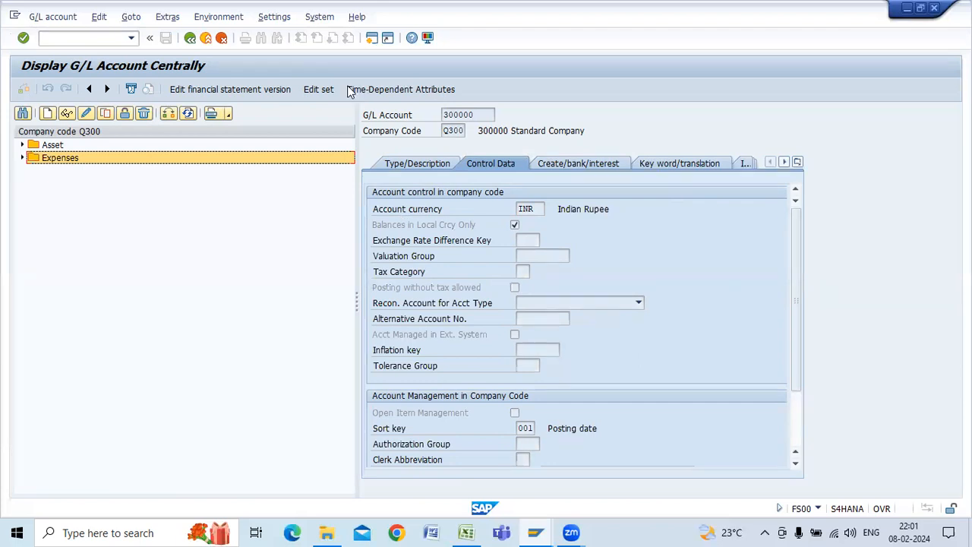
Leave the G/L account maintenance, open transaction FB50 and set its company code to Q300.
{"action": "left_click", "coordinate": [190, 38]}
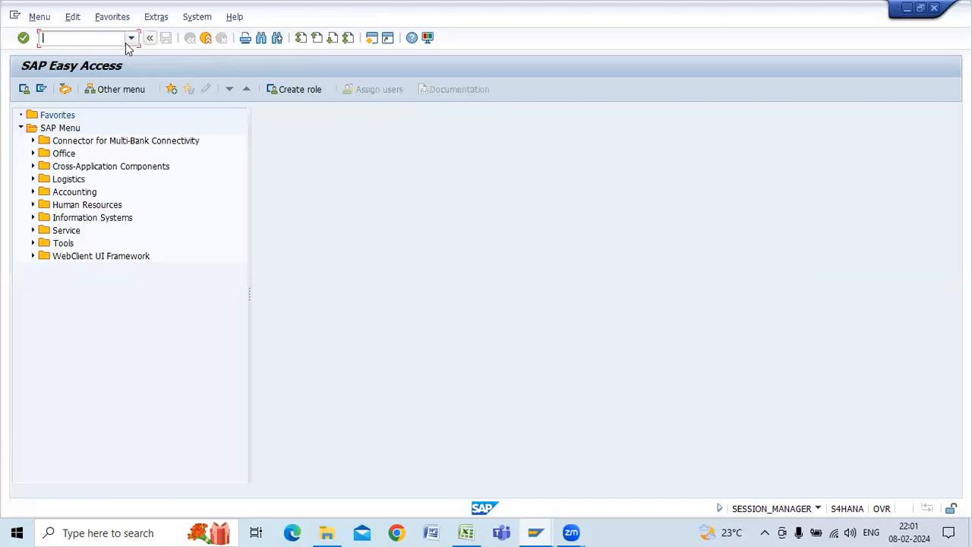
{"action": "type", "text": "FB50"}
{"action": "key", "text": "Return"}
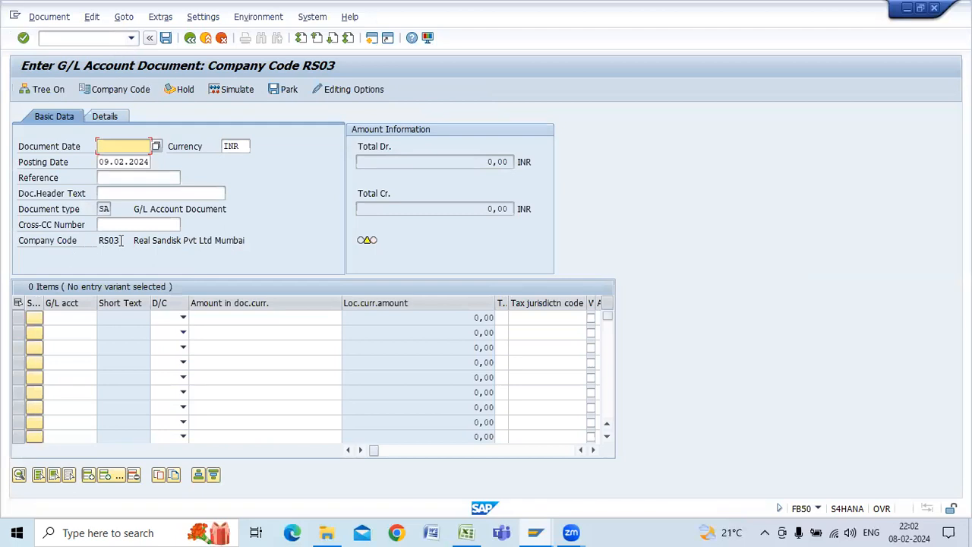
{"action": "left_click_drag", "start_coordinate": [122, 240], "coordinate": [93, 244]}
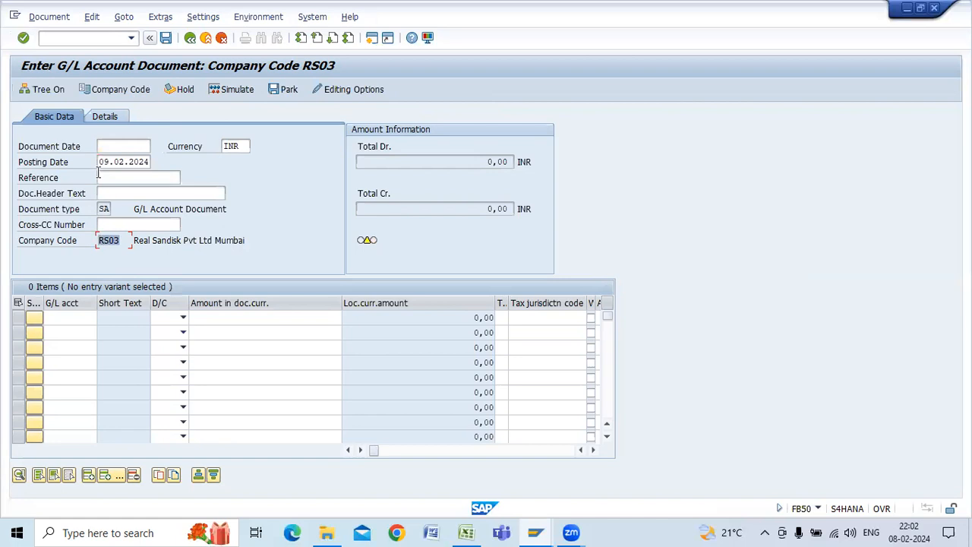
{"action": "left_click", "coordinate": [110, 91]}
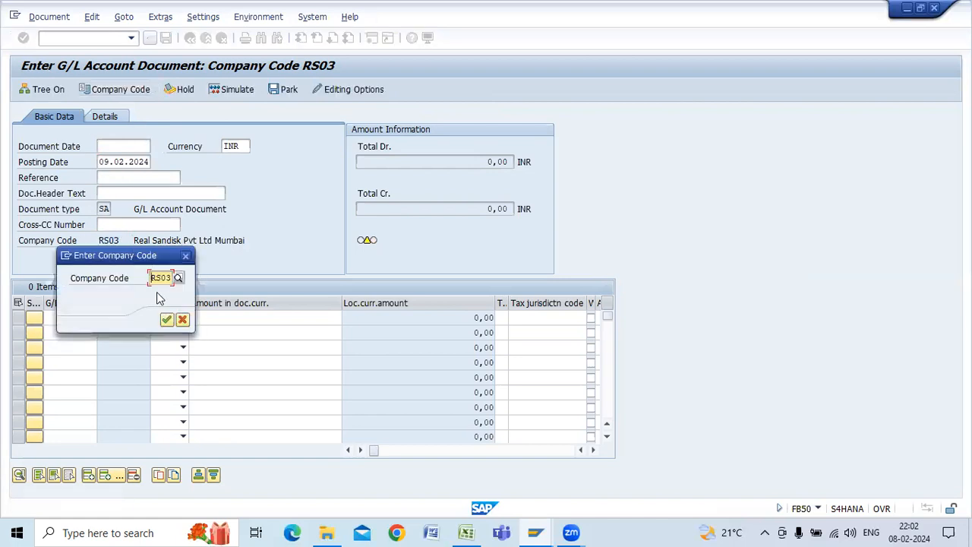
{"action": "type", "text": "Q300"}
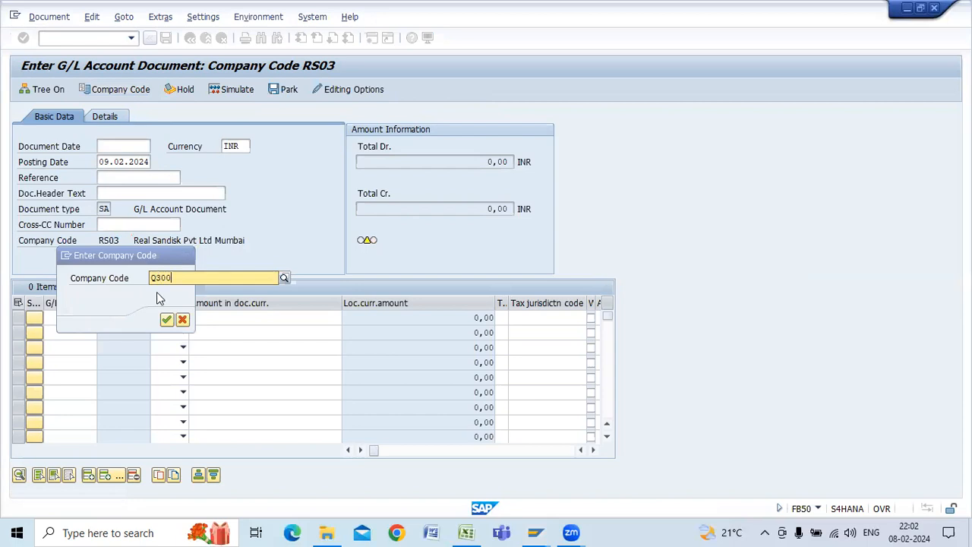
{"action": "key", "text": "Return"}
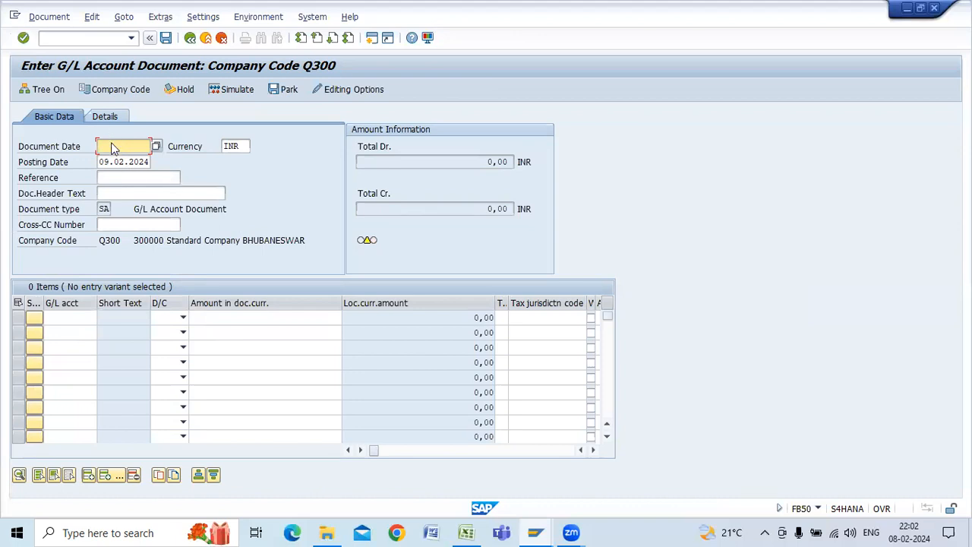
Set the document date and posting date to 08.02.2024 and the document header text to "Rent expenses".
{"action": "type", "text": "08.02.2024"}
{"action": "left_click", "coordinate": [104, 163]}
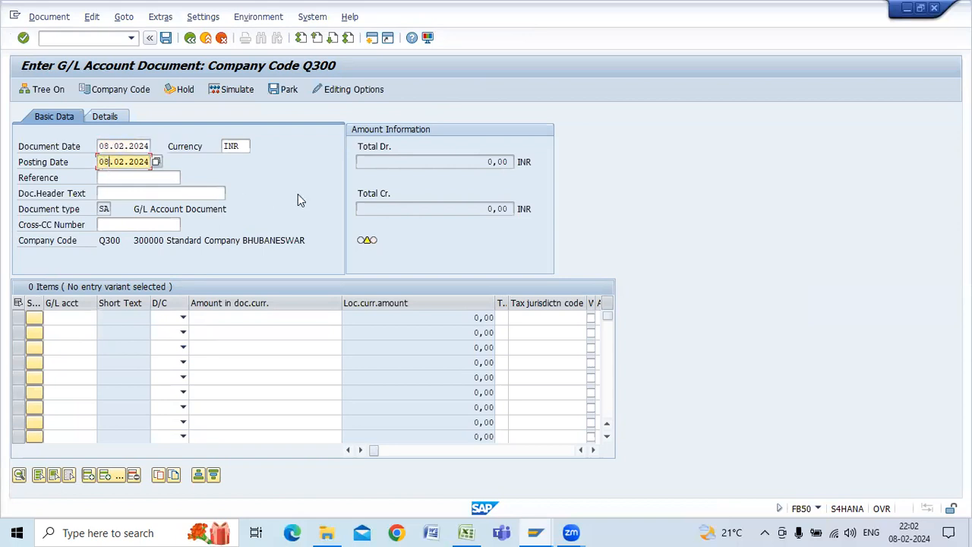
{"action": "left_click", "coordinate": [132, 193]}
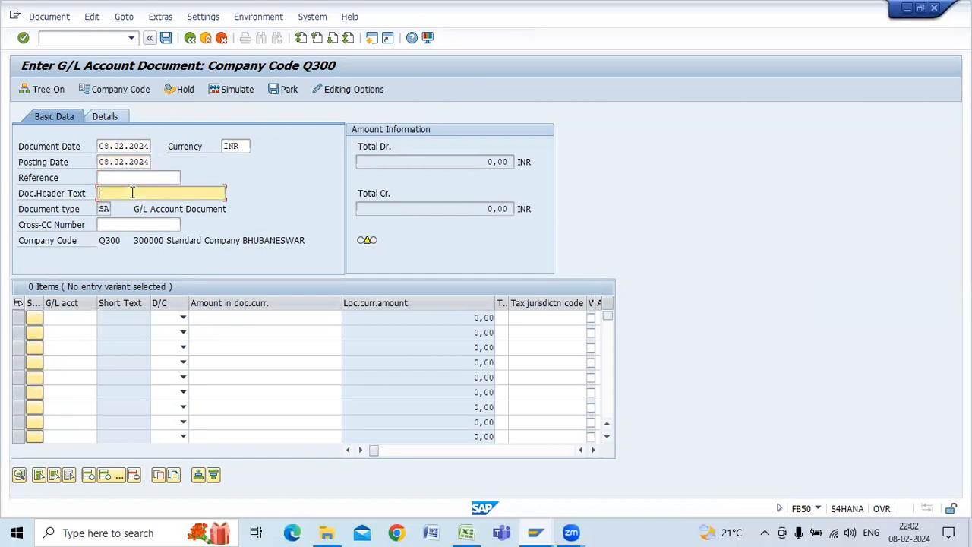
{"action": "type", "text": "rENT EXPENSES"}
{"action": "key", "text": "BackSpace"}
{"action": "key", "text": "BackSpace"}
{"action": "key", "text": "BackSpace"}
{"action": "key", "text": "BackSpace"}
{"action": "key", "text": "BackSpace"}
{"action": "key", "text": "BackSpace"}
{"action": "key", "text": "BackSpace"}
{"action": "key", "text": "BackSpace"}
{"action": "key", "text": "BackSpace"}
{"action": "key", "text": "BackSpace"}
{"action": "key", "text": "BackSpace"}
{"action": "key", "text": "BackSpace"}
{"action": "key", "text": "BackSpace"}
{"action": "type", "text": "Rent expenses"}
Look up the Q300 G/L accounts without a hit limit and choose Rent Account 300000 for the first line item.
{"action": "left_click", "coordinate": [69, 319]}
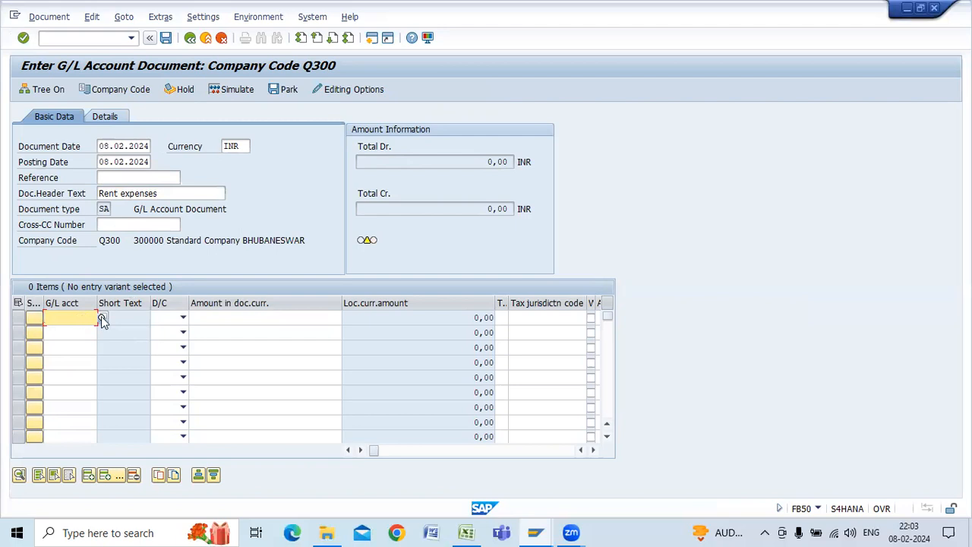
{"action": "left_click", "coordinate": [102, 319]}
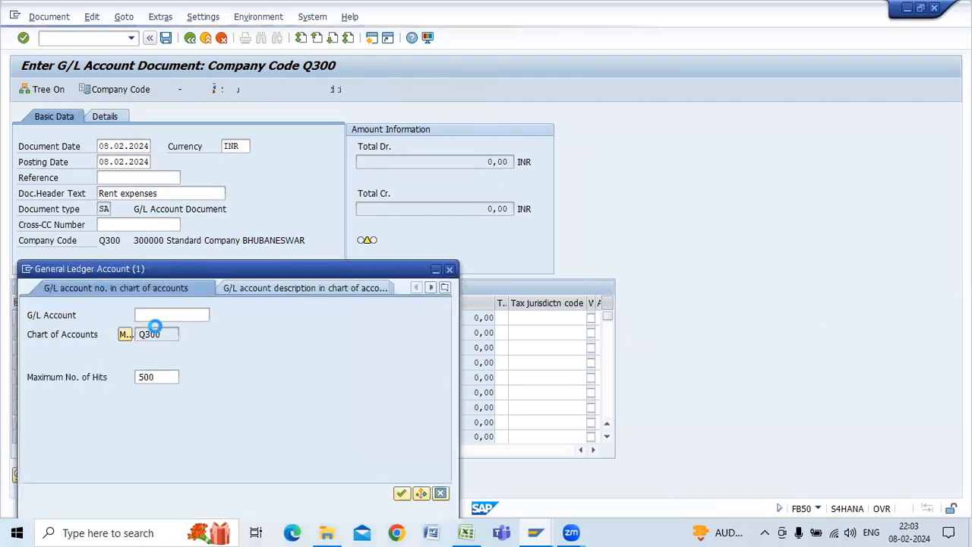
{"action": "left_click", "coordinate": [156, 376]}
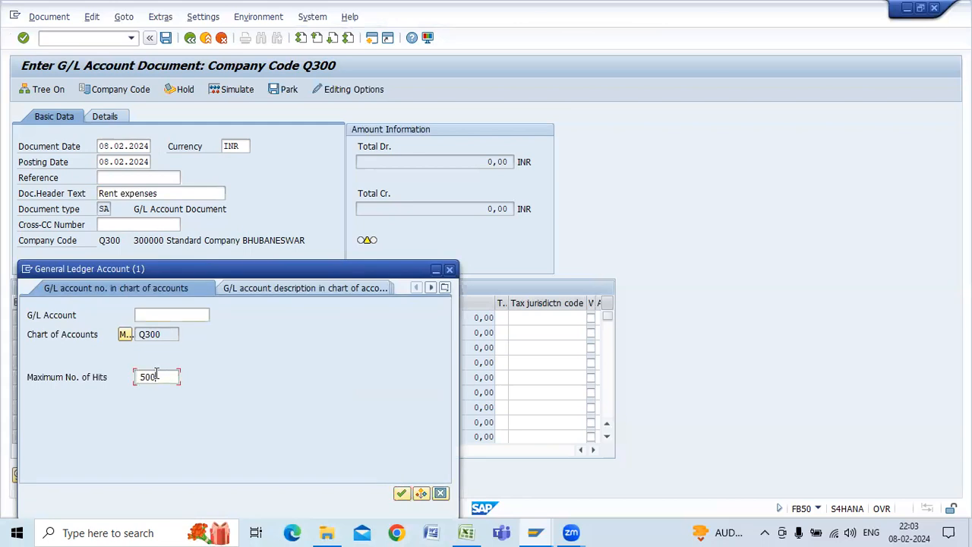
{"action": "key", "text": "BackSpace"}
{"action": "key", "text": "BackSpace"}
{"action": "key", "text": "BackSpace"}
{"action": "left_click", "coordinate": [401, 493]}
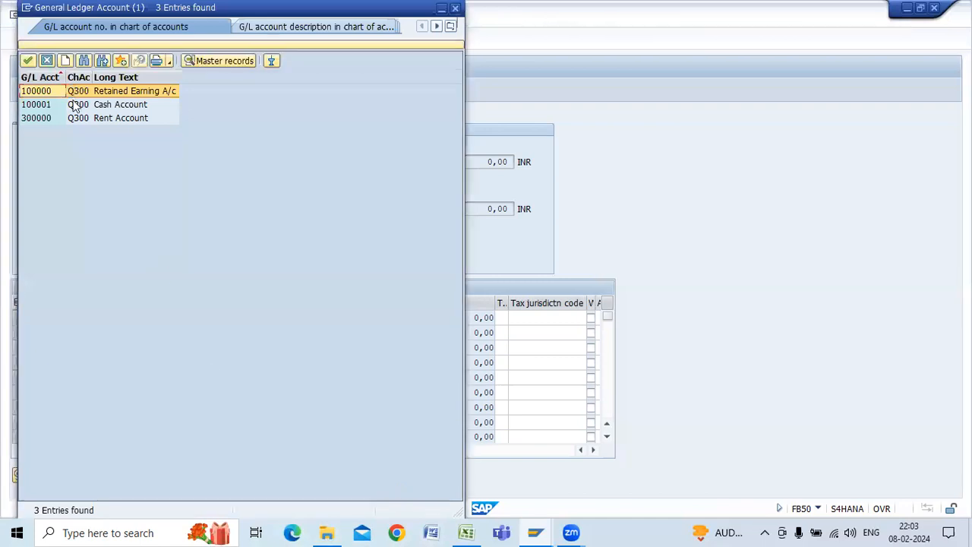
{"action": "double_click", "coordinate": [35, 118]}
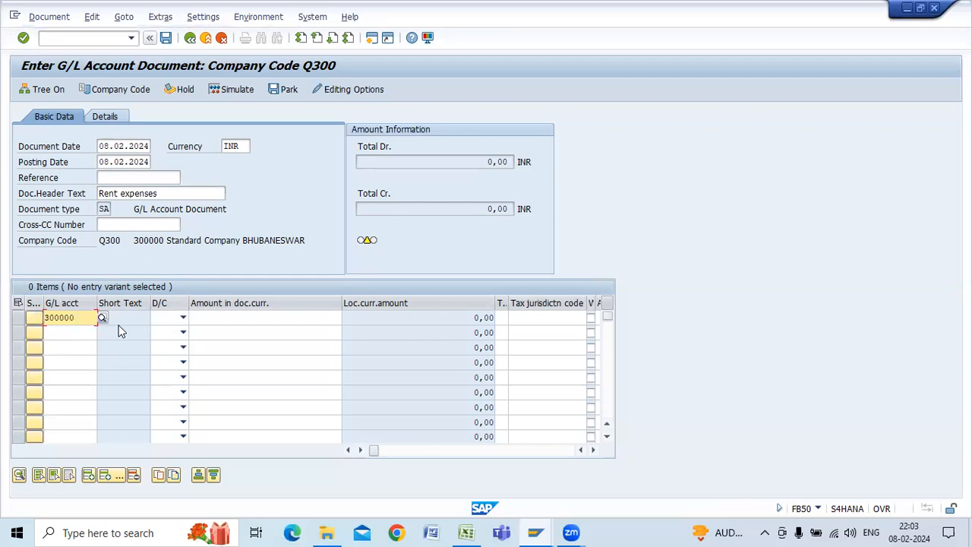
Make the Rent Account line item a debit with an amount of 10000.
{"action": "left_click", "coordinate": [183, 318]}
{"action": "left_click", "coordinate": [169, 344]}
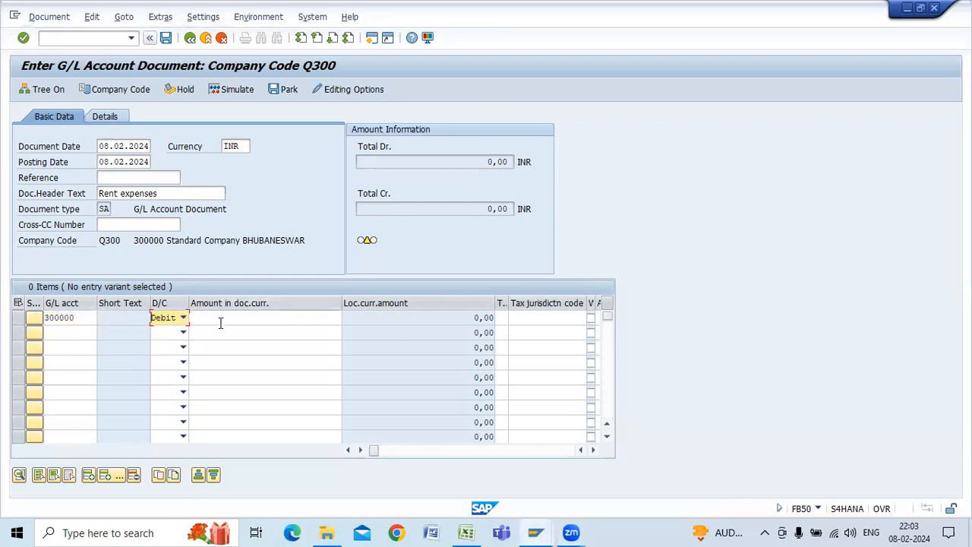
{"action": "left_click", "coordinate": [220, 322]}
{"action": "type", "text": "10000"}
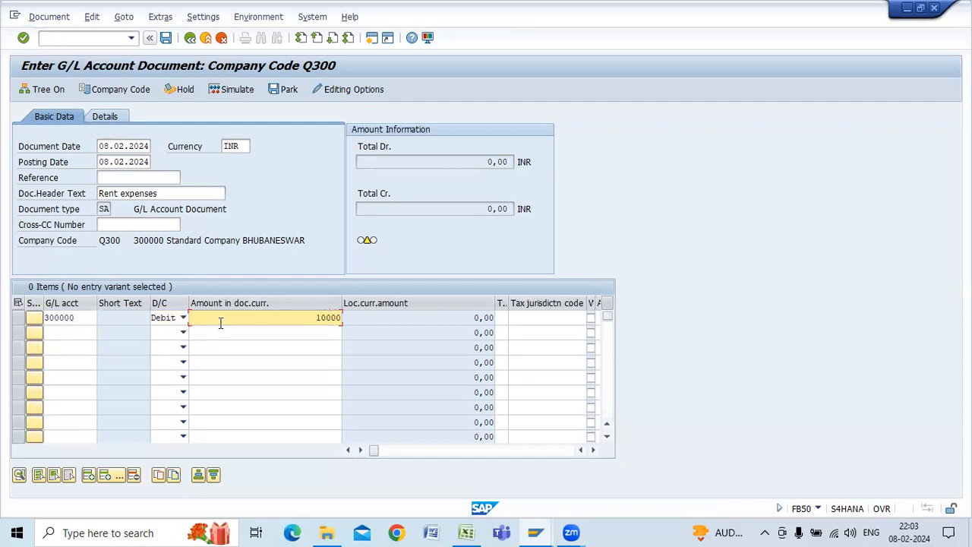
Look up the Q300 G/L accounts without a hit limit and choose Cash Account 100001 for the second line item.
{"action": "left_click", "coordinate": [68, 333]}
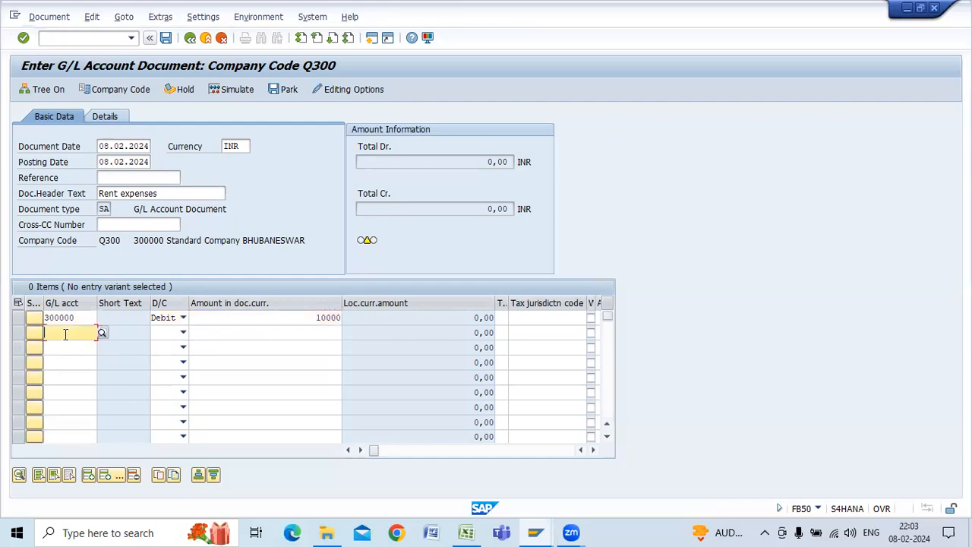
{"action": "key", "text": "F4"}
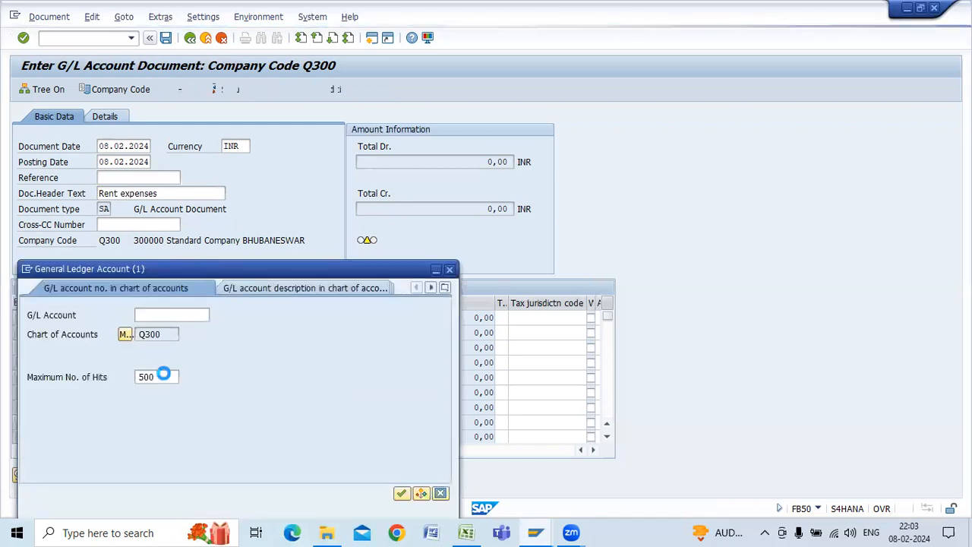
{"action": "left_click", "coordinate": [161, 379]}
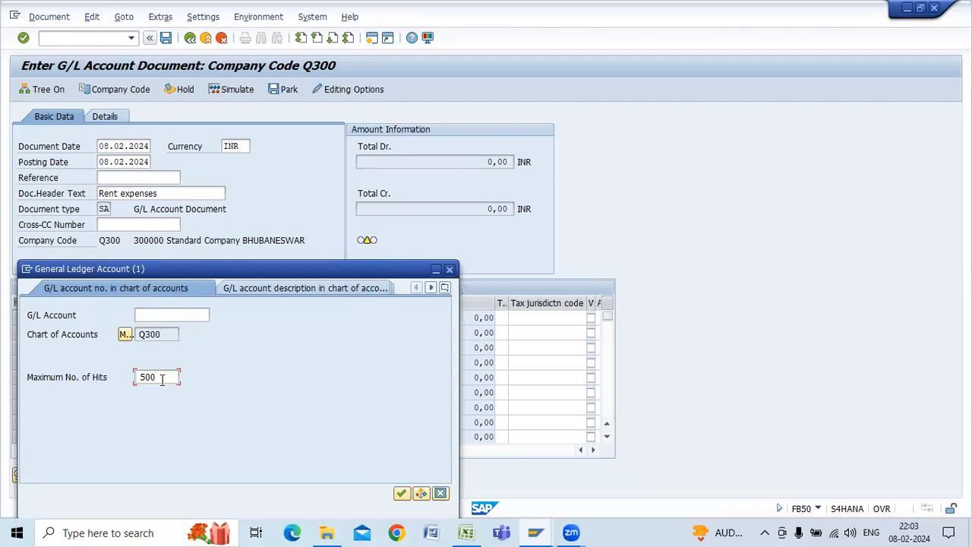
{"action": "key", "text": "BackSpace"}
{"action": "key", "text": "BackSpace"}
{"action": "key", "text": "BackSpace"}
{"action": "key", "text": "Return"}
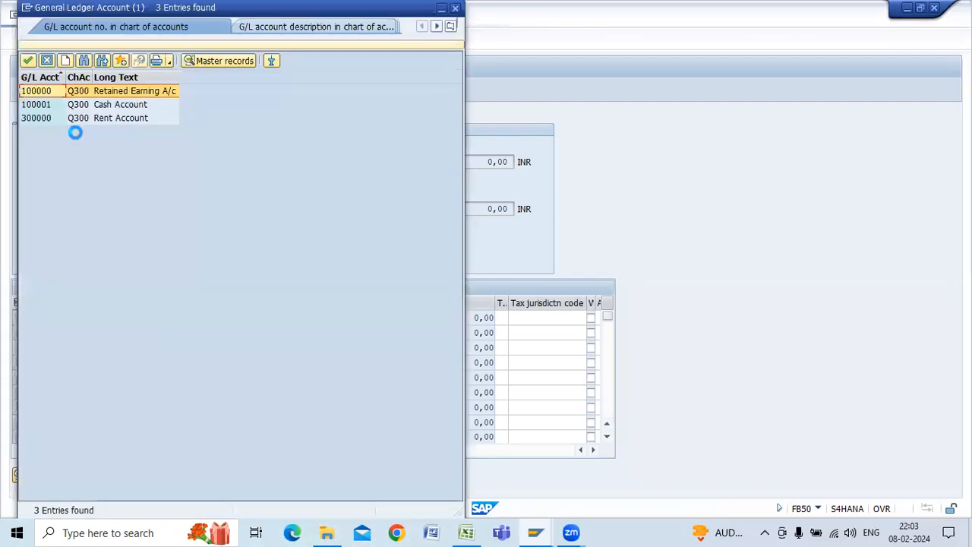
{"action": "double_click", "coordinate": [45, 107]}
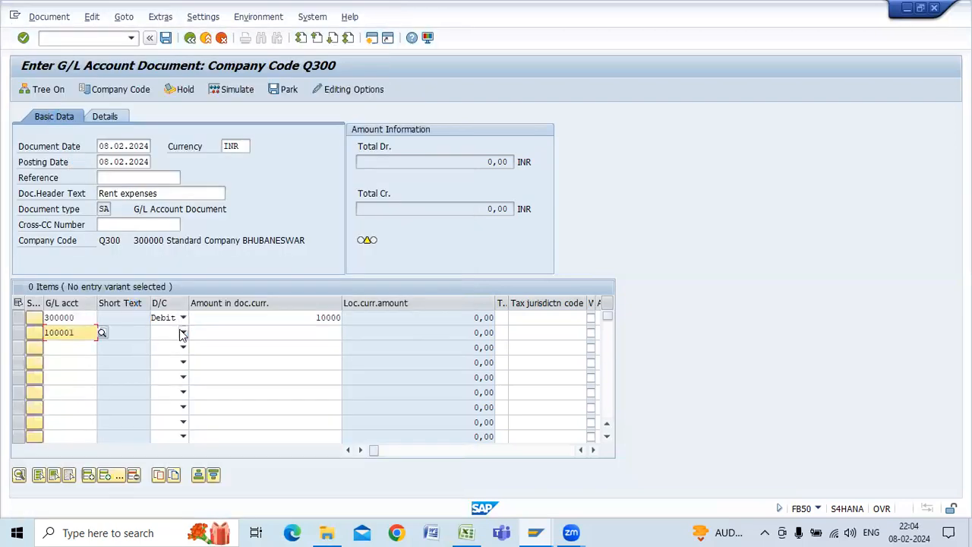
Make the Cash Account line item a credit with an amount of 10000.
{"action": "left_click", "coordinate": [181, 334]}
{"action": "left_click", "coordinate": [171, 343]}
{"action": "left_click", "coordinate": [274, 337]}
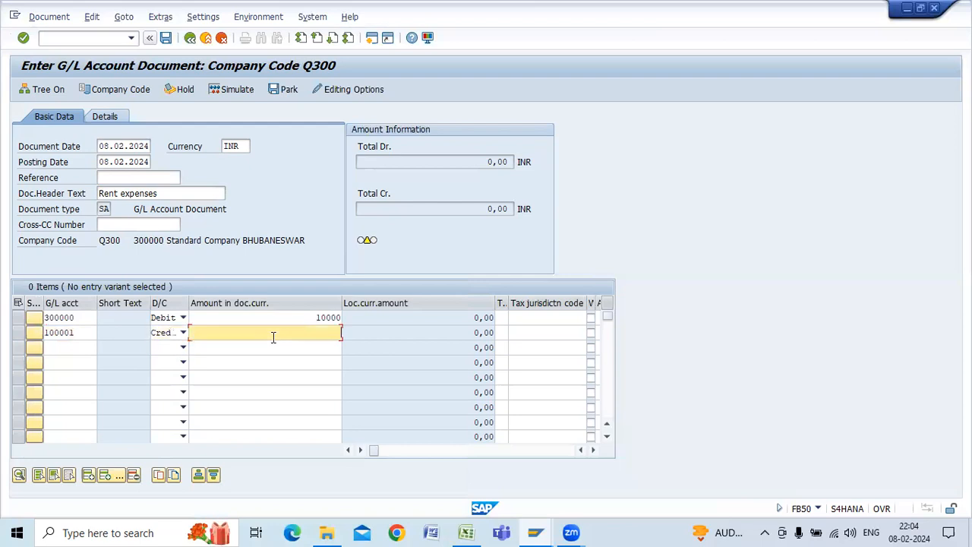
{"action": "type", "text": "1"}
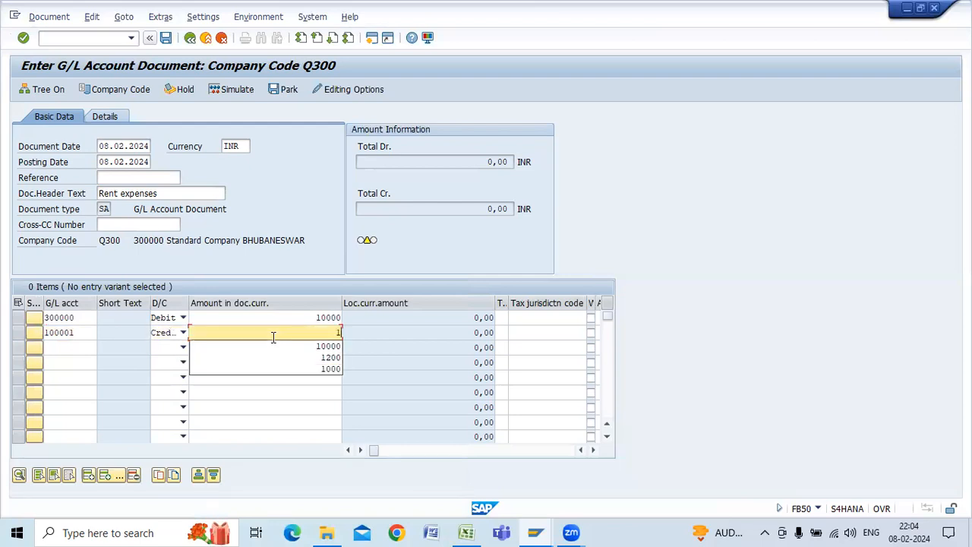
{"action": "left_click", "coordinate": [320, 346]}
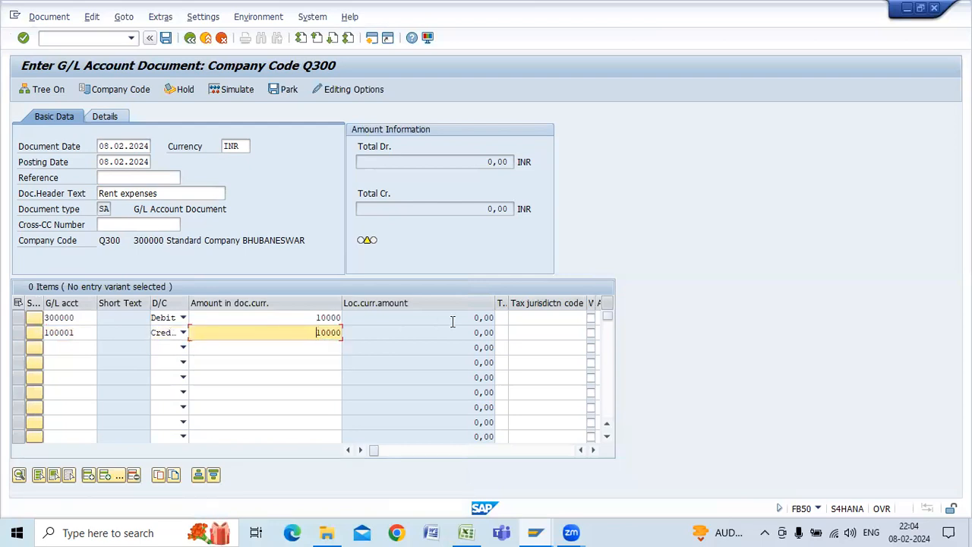
Validate and simulate the rent expense document, and try to post it.
{"action": "key", "text": "Return"}
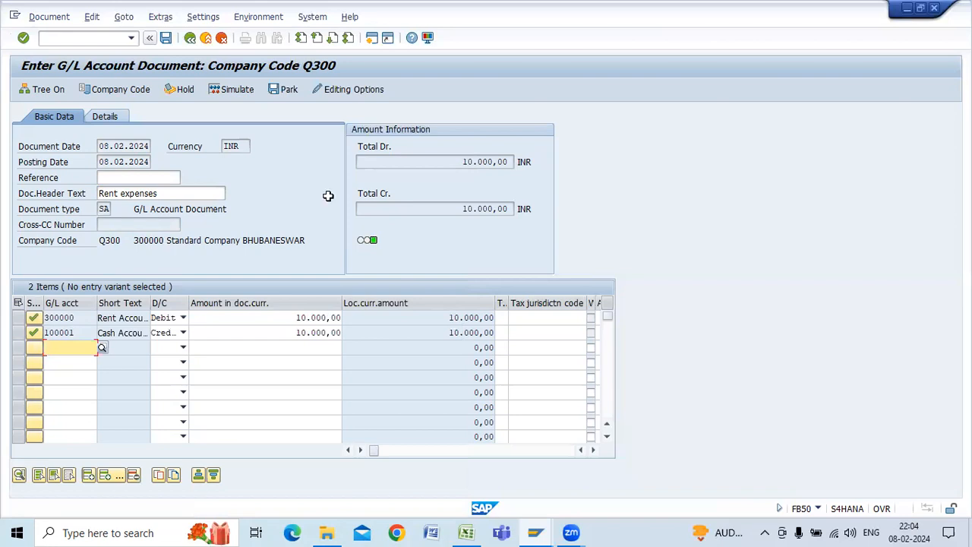
{"action": "left_click", "coordinate": [242, 90]}
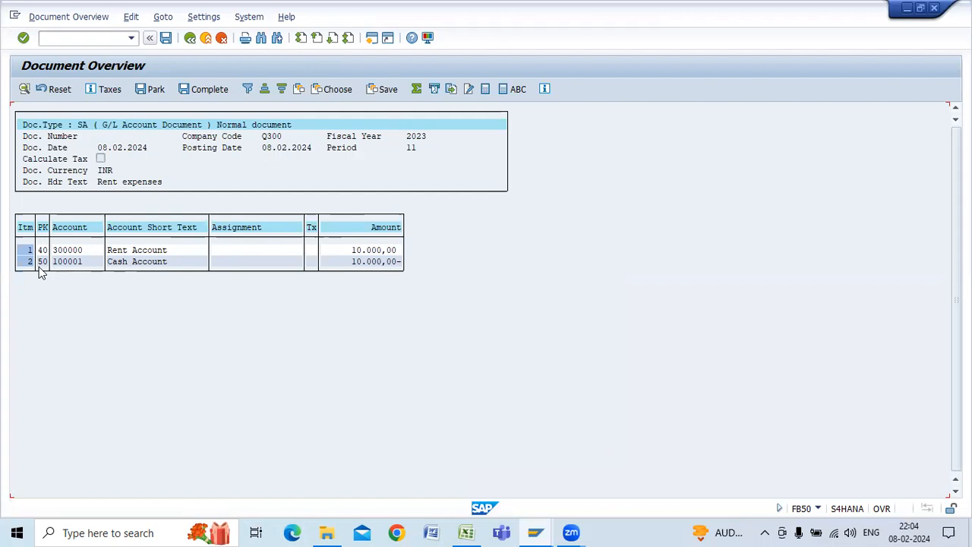
{"action": "left_click", "coordinate": [166, 38]}
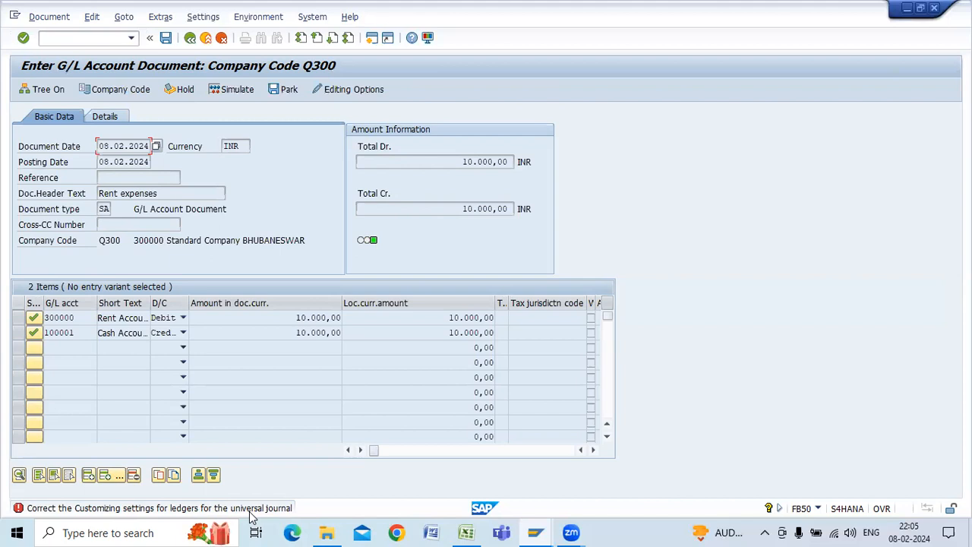
Open the details of the ledger customizing error and run the FINS_CUST_CONS_CHK consistency check.
{"action": "double_click", "coordinate": [122, 507]}
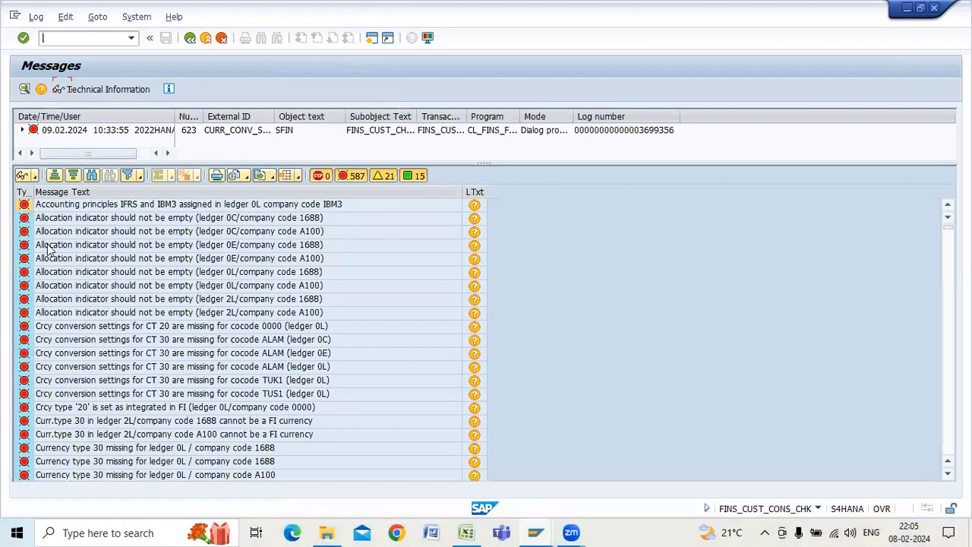
{"action": "left_click", "coordinate": [131, 180]}
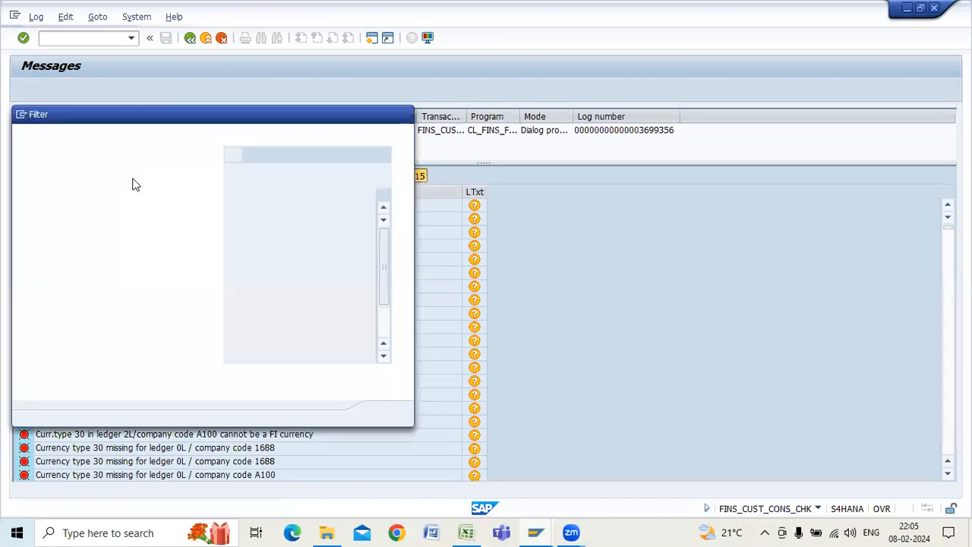
{"action": "left_click", "coordinate": [404, 115]}
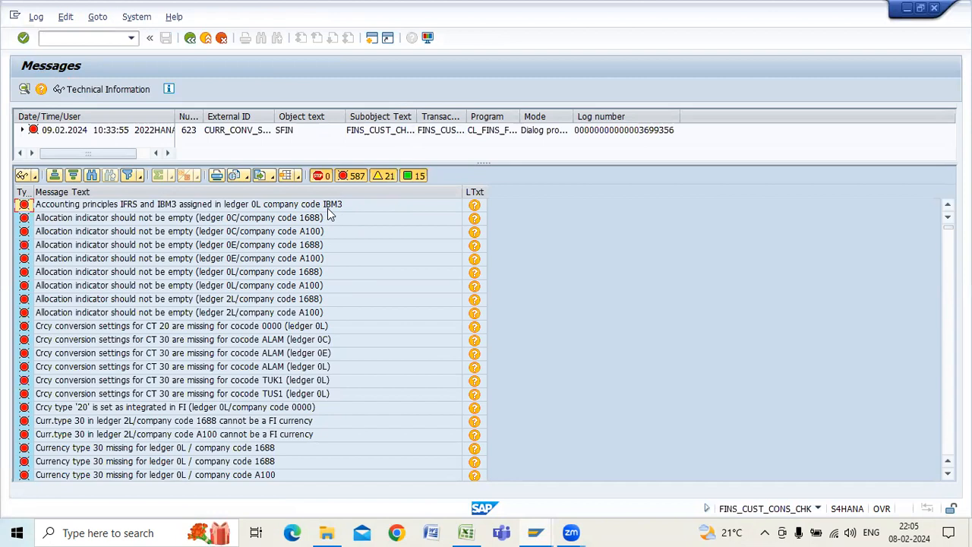
{"action": "left_click", "coordinate": [59, 191]}
{"action": "left_click", "coordinate": [127, 175]}
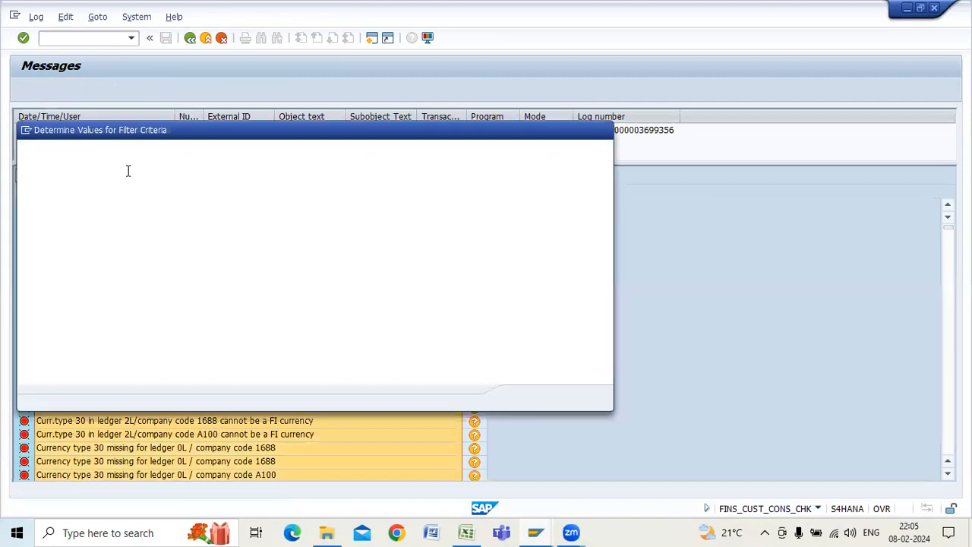
{"action": "left_click", "coordinate": [606, 129]}
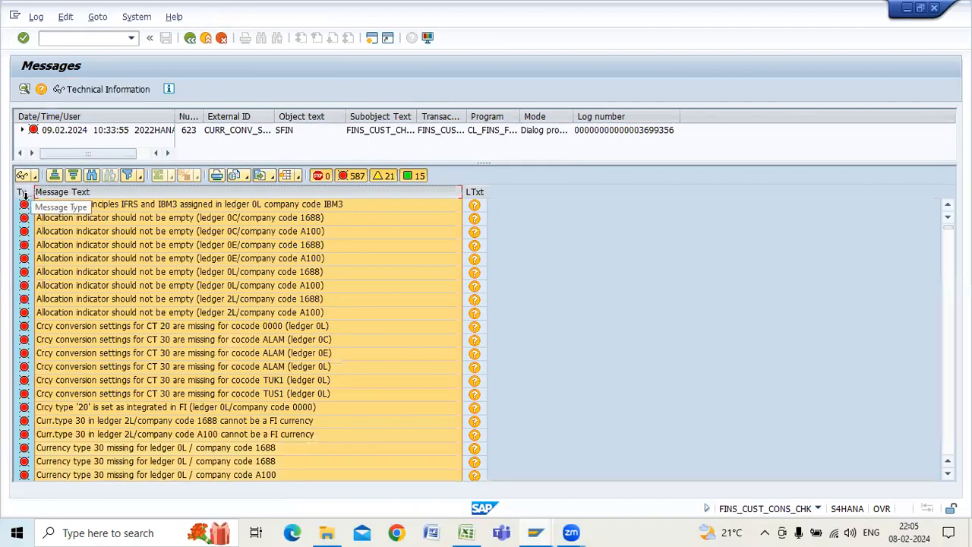
{"action": "left_click", "coordinate": [22, 193]}
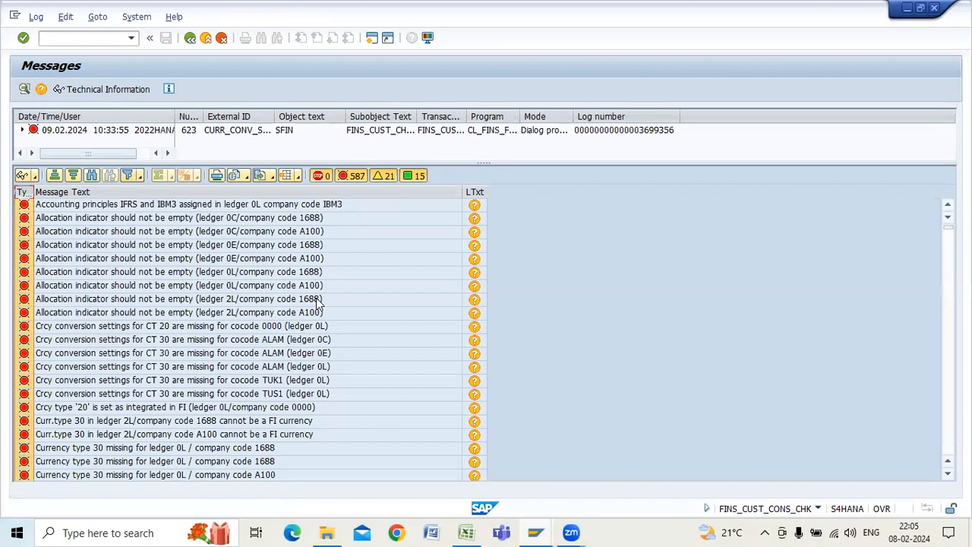
Look through the error messages in the consistency check log for entries concerning company code Q300.
{"action": "scroll", "coordinate": [319, 304], "scroll_direction": "down", "scroll_amount": 1}
{"action": "scroll", "coordinate": [319, 304], "scroll_direction": "down", "scroll_amount": 7}
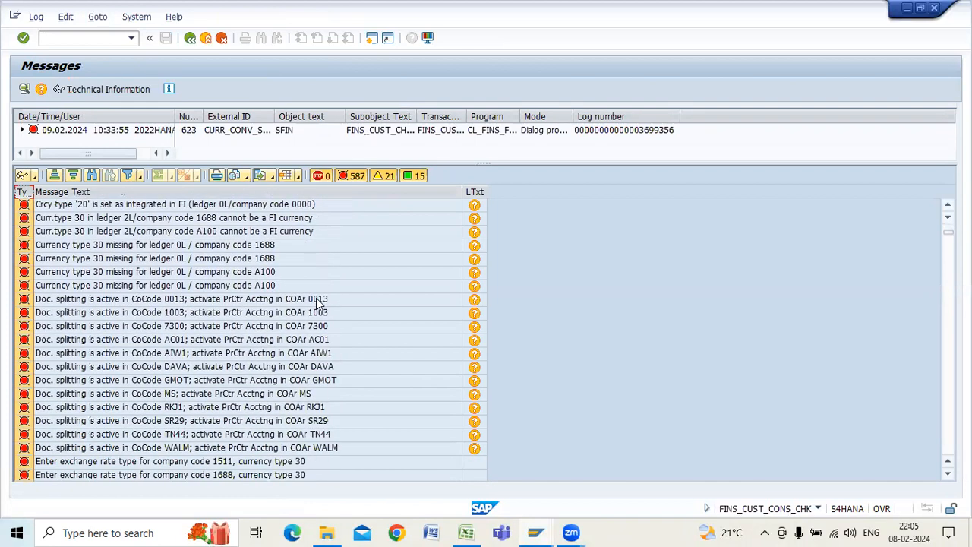
{"action": "scroll", "coordinate": [319, 304], "scroll_direction": "down", "scroll_amount": 7}
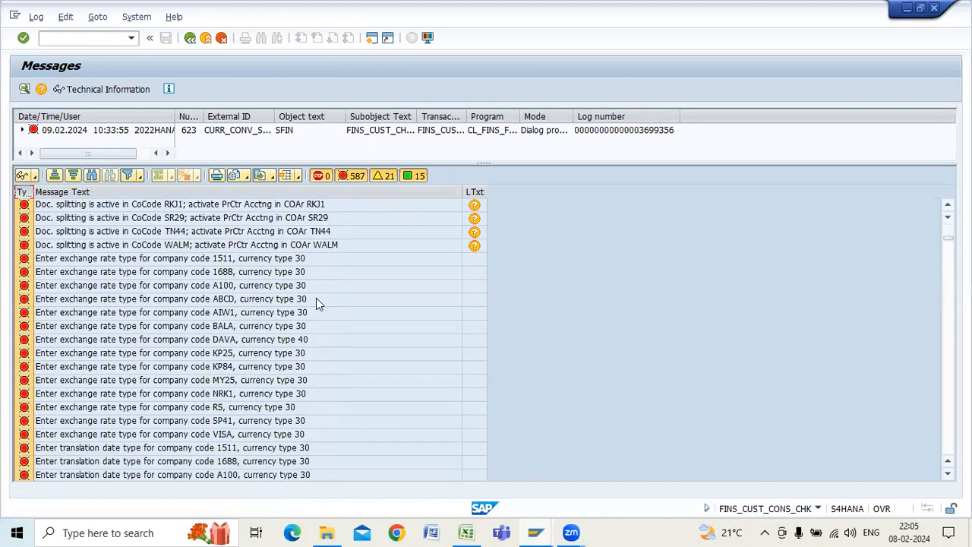
{"action": "scroll", "coordinate": [316, 298], "scroll_direction": "down", "scroll_amount": 4}
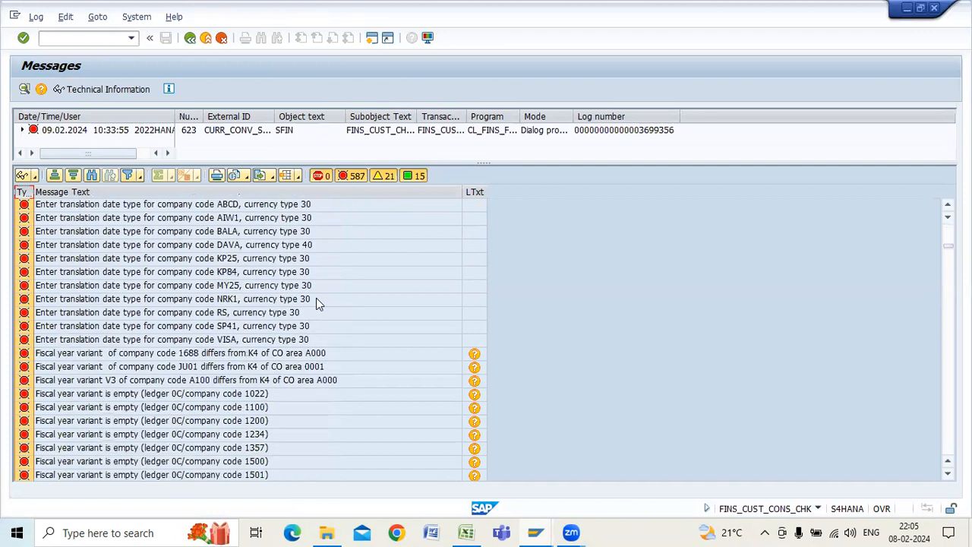
{"action": "scroll", "coordinate": [316, 298], "scroll_direction": "down", "scroll_amount": 10}
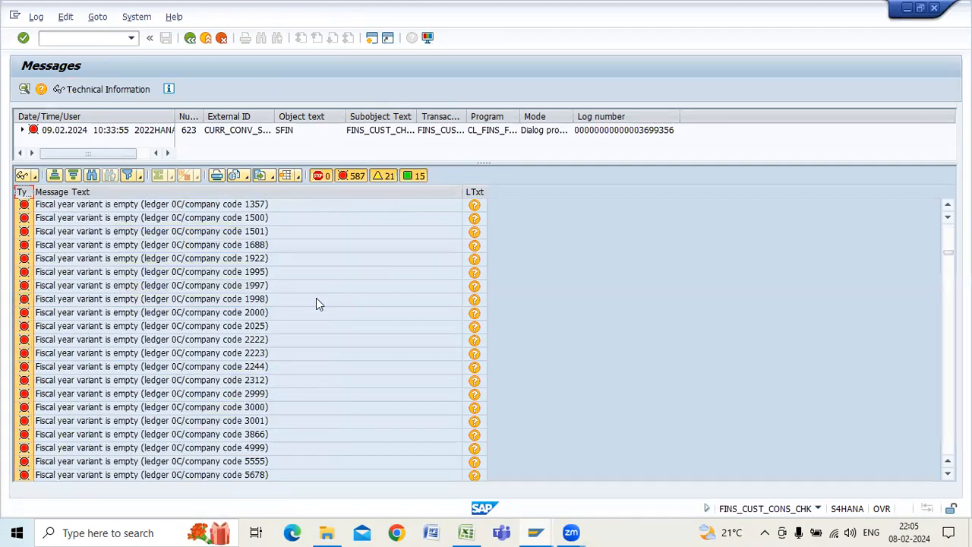
{"action": "scroll", "coordinate": [316, 298], "scroll_direction": "down", "scroll_amount": 10}
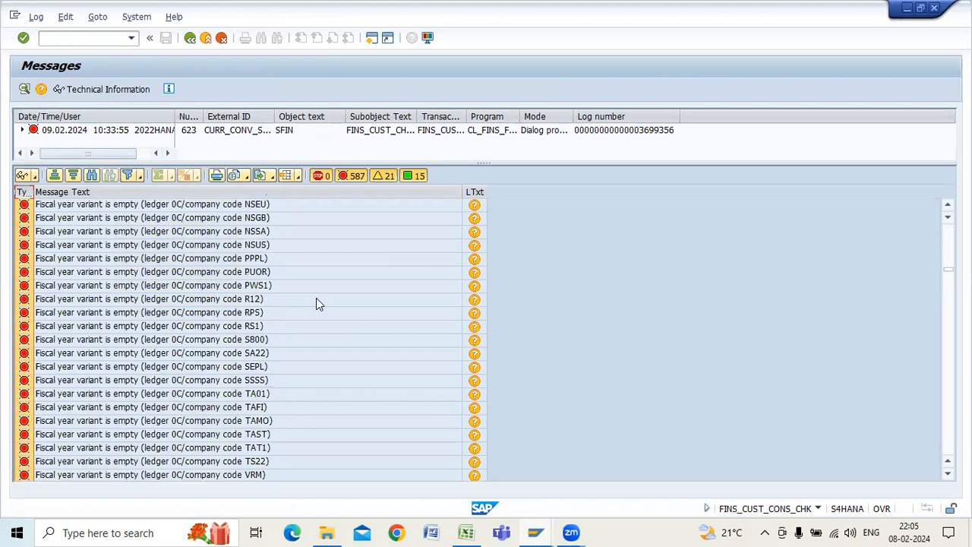
{"action": "scroll", "coordinate": [316, 298], "scroll_direction": "down", "scroll_amount": 2}
{"action": "scroll", "coordinate": [316, 298], "scroll_direction": "up", "scroll_amount": 2}
{"action": "scroll", "coordinate": [316, 297], "scroll_direction": "up", "scroll_amount": 3}
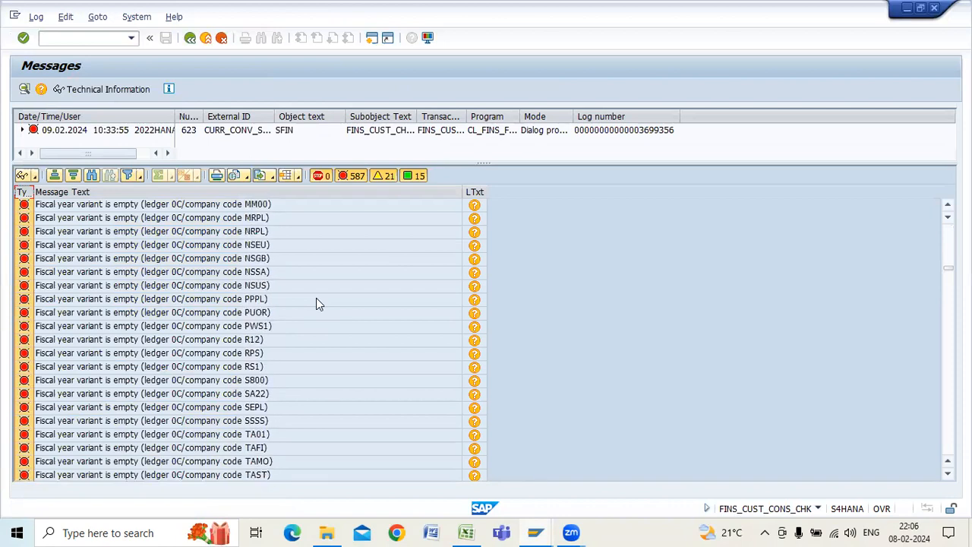
{"action": "scroll", "coordinate": [316, 304], "scroll_direction": "up", "scroll_amount": 2}
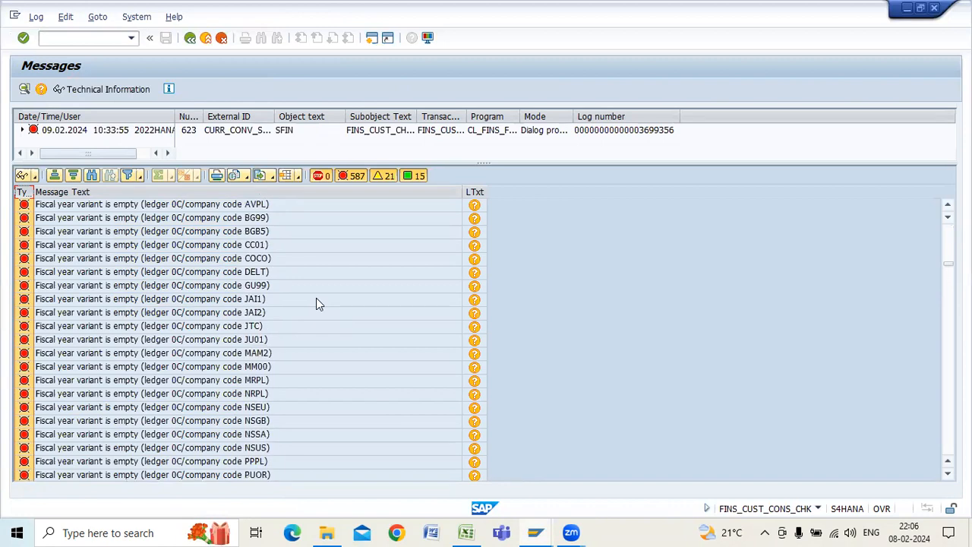
{"action": "scroll", "coordinate": [316, 299], "scroll_direction": "up", "scroll_amount": 5}
{"action": "scroll", "coordinate": [316, 298], "scroll_direction": "up", "scroll_amount": 2}
{"action": "scroll", "coordinate": [316, 297], "scroll_direction": "up", "scroll_amount": 4}
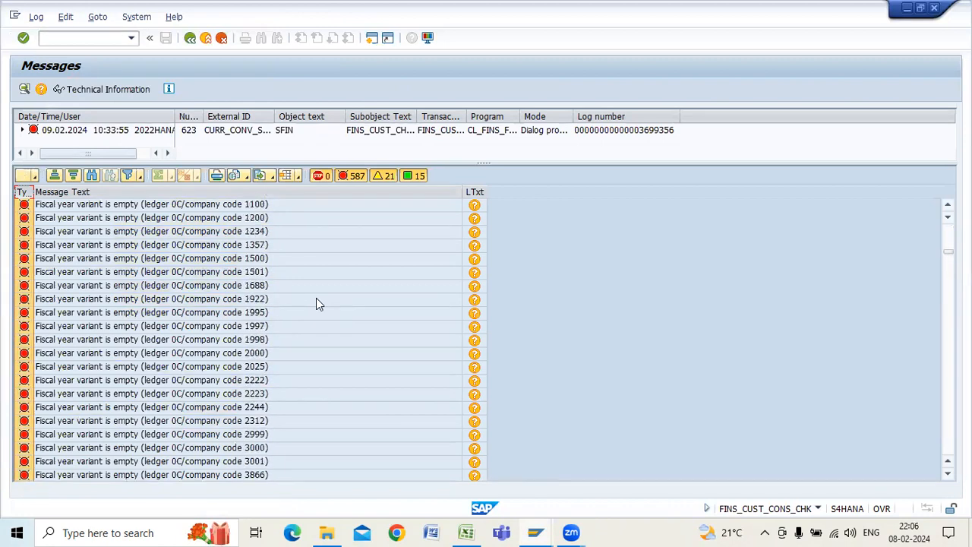
{"action": "scroll", "coordinate": [316, 298], "scroll_direction": "up", "scroll_amount": 3}
{"action": "scroll", "coordinate": [316, 298], "scroll_direction": "down", "scroll_amount": 13}
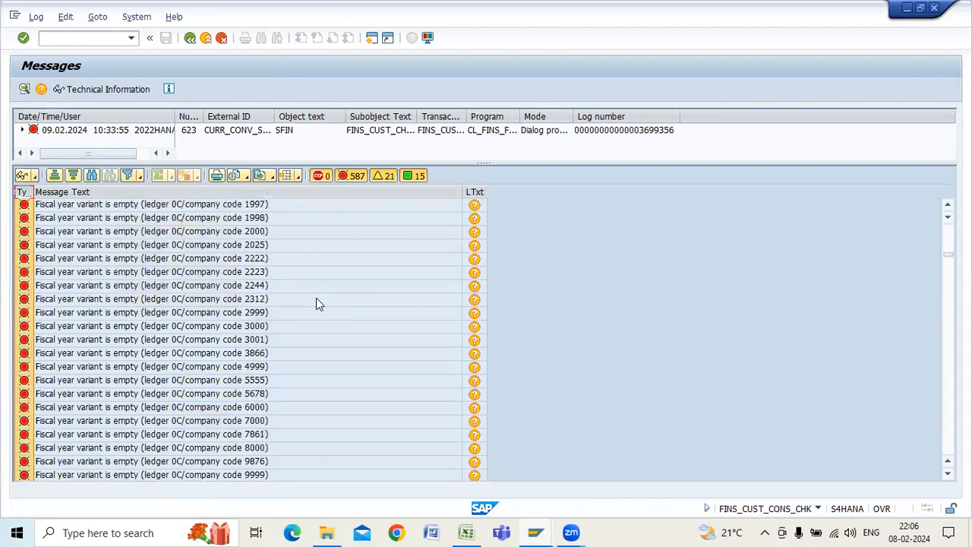
{"action": "scroll", "coordinate": [316, 298], "scroll_direction": "down", "scroll_amount": 7}
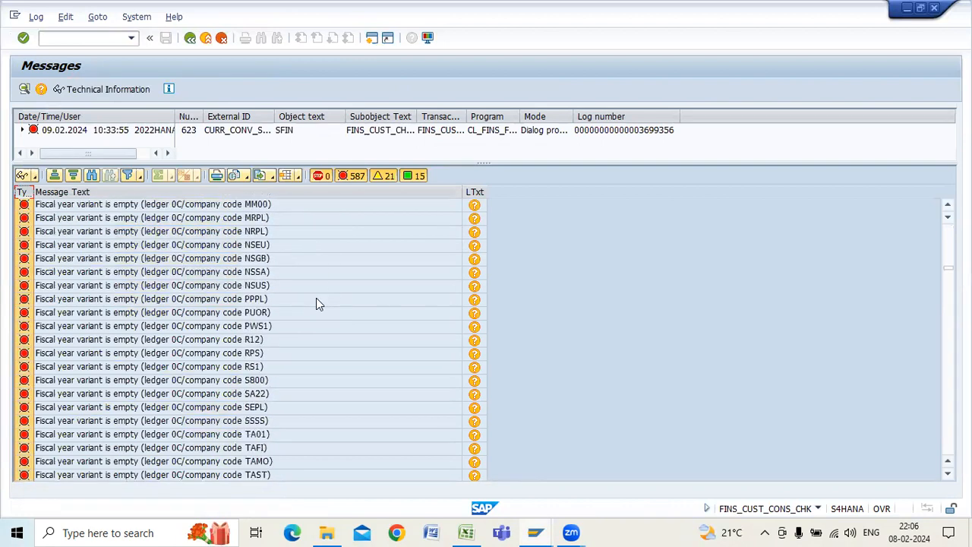
{"action": "scroll", "coordinate": [316, 298], "scroll_direction": "down", "scroll_amount": 15}
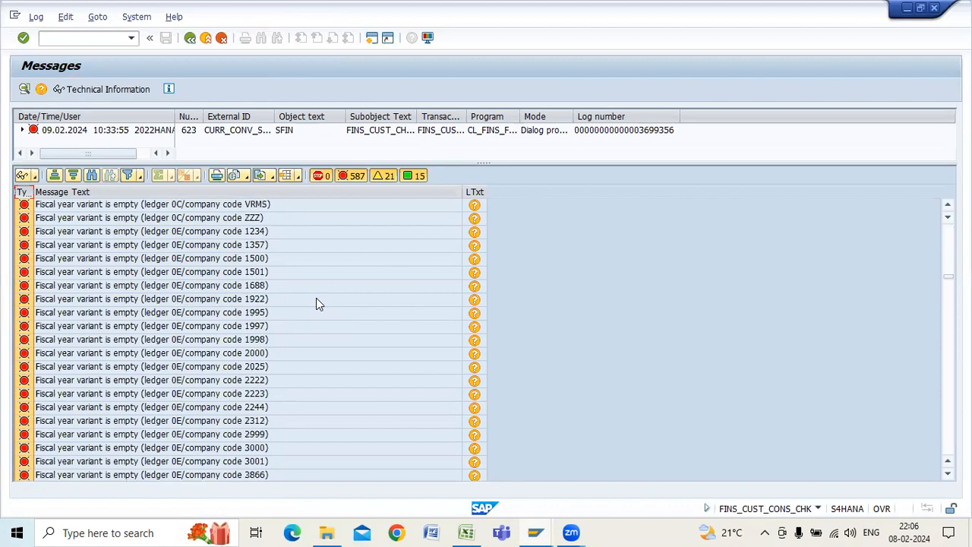
{"action": "scroll", "coordinate": [316, 297], "scroll_direction": "down", "scroll_amount": 12}
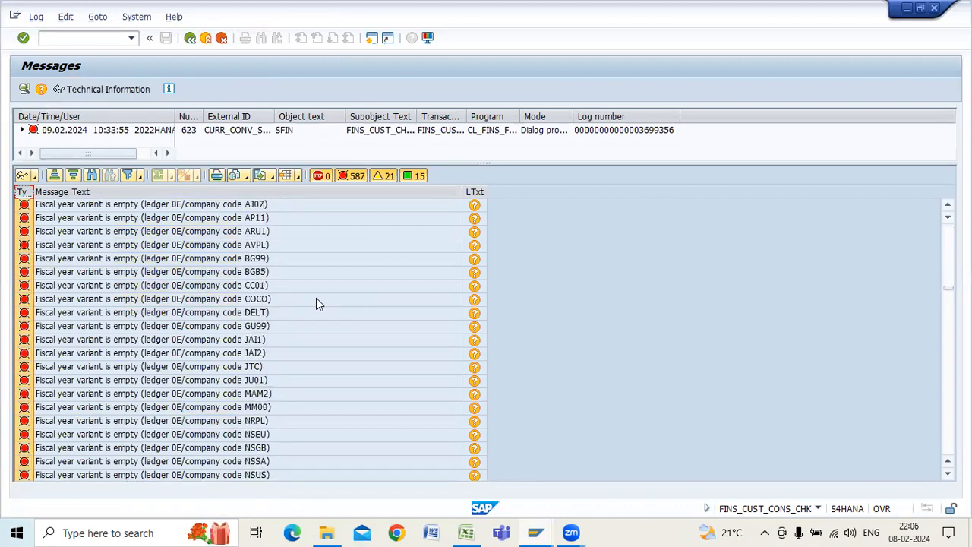
{"action": "scroll", "coordinate": [316, 298], "scroll_direction": "down", "scroll_amount": 15}
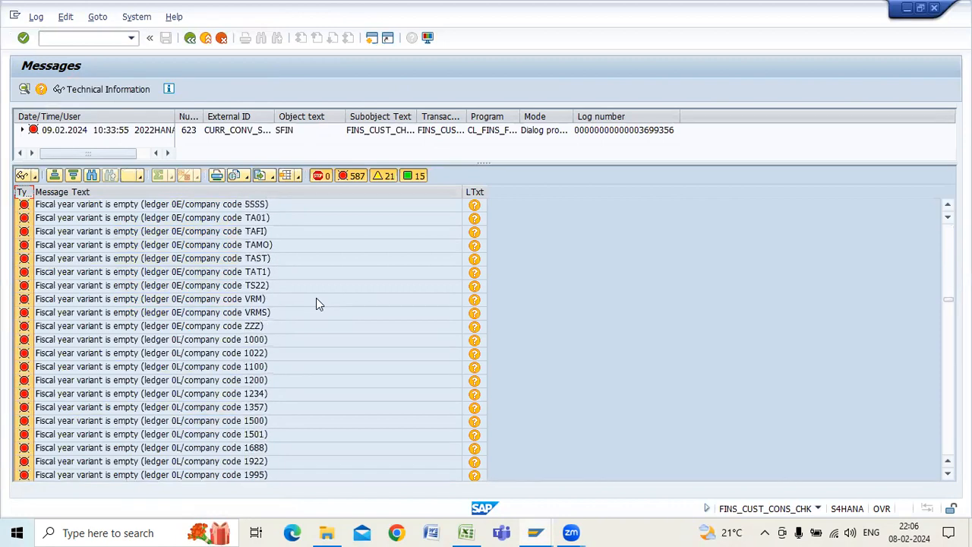
{"action": "scroll", "coordinate": [316, 298], "scroll_direction": "down", "scroll_amount": 15}
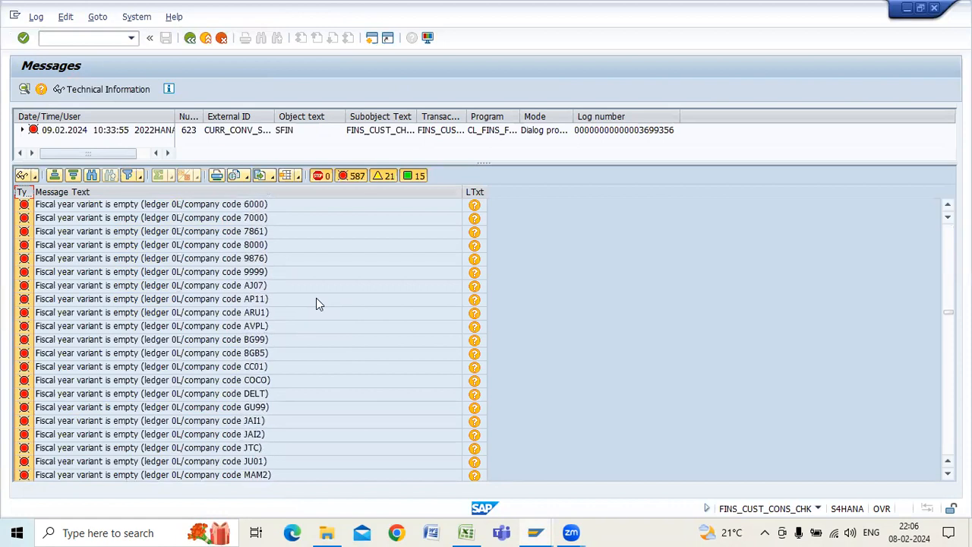
Hide the error messages to review the warnings and information messages, and show the errors again.
{"action": "left_click", "coordinate": [355, 176]}
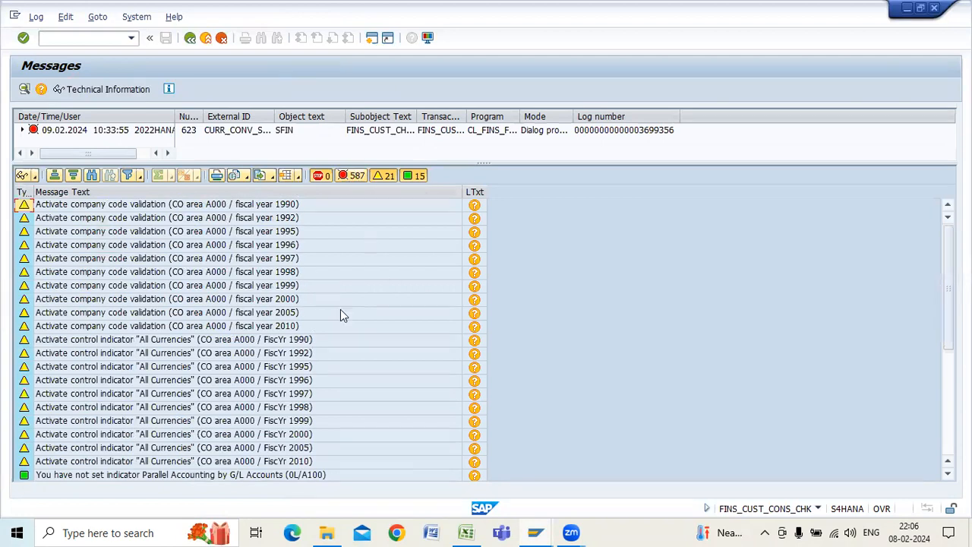
{"action": "scroll", "coordinate": [338, 313], "scroll_direction": "down", "scroll_amount": 5}
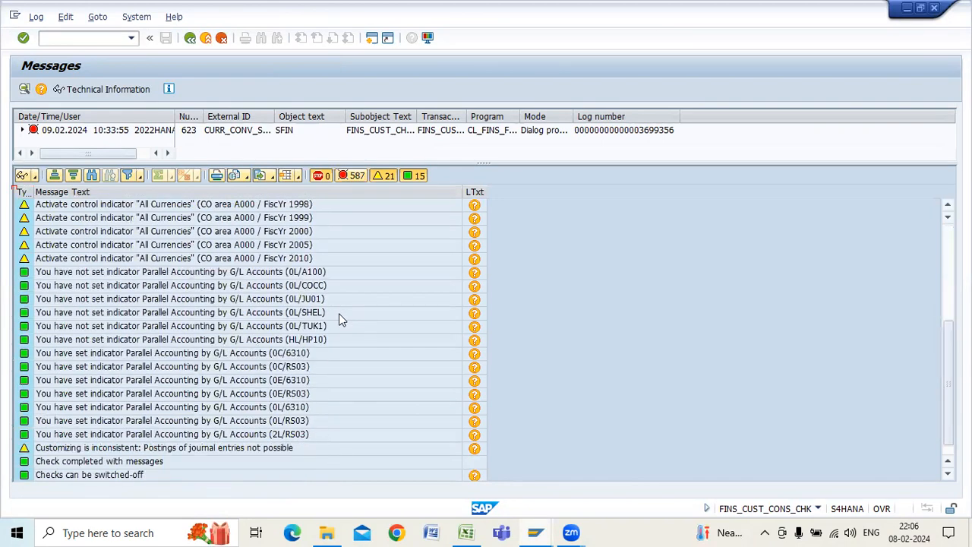
{"action": "scroll", "coordinate": [340, 315], "scroll_direction": "up", "scroll_amount": 5}
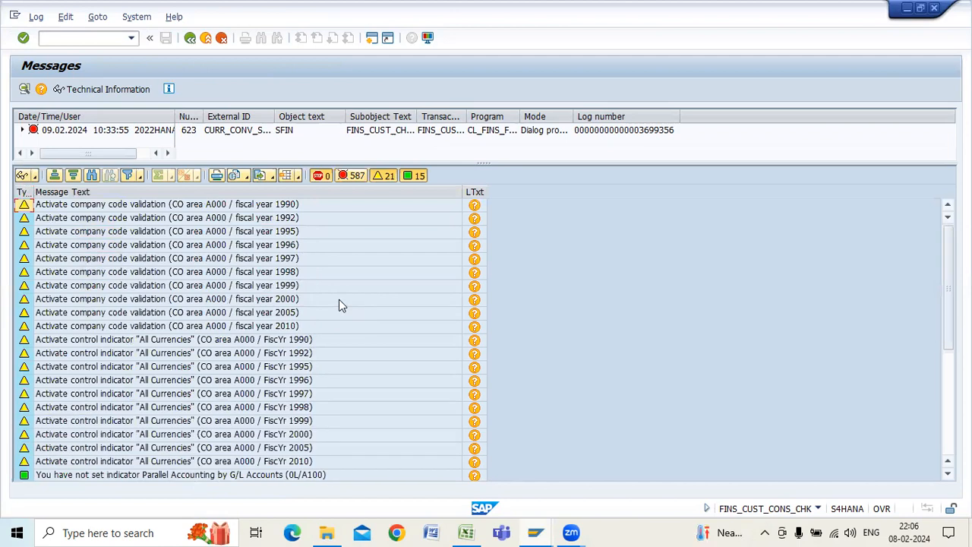
{"action": "left_click", "coordinate": [352, 176]}
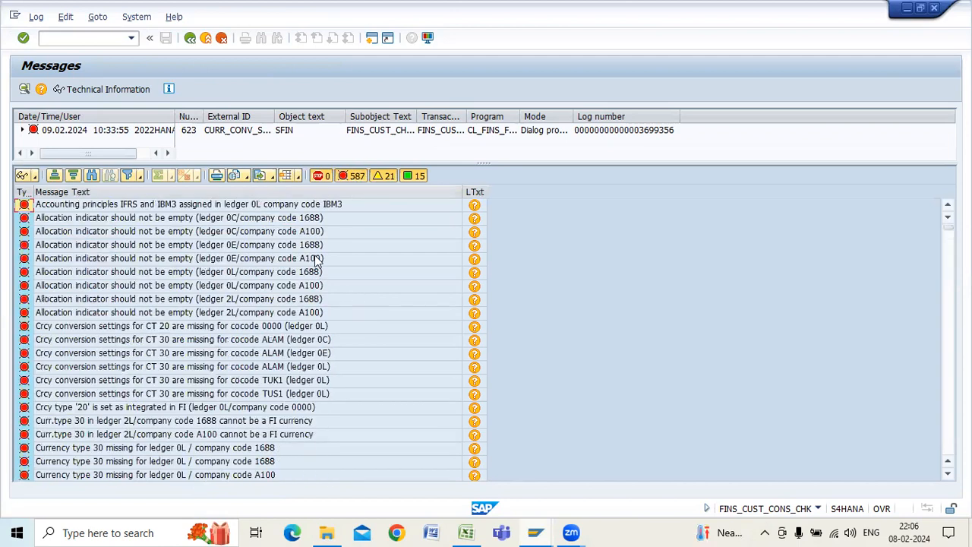
Search the consistency check messages for q300 and close the search dialog.
{"action": "left_click", "coordinate": [90, 176]}
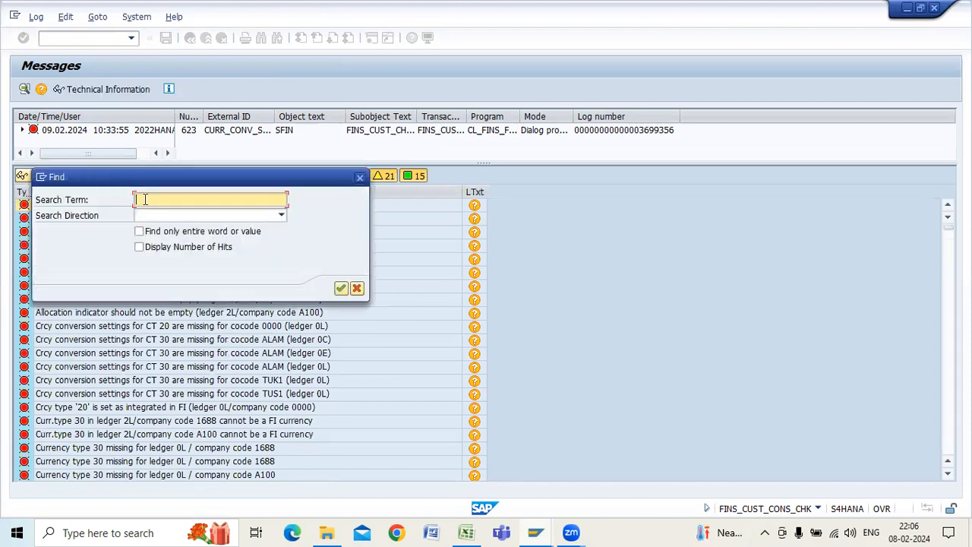
{"action": "type", "text": "q300"}
{"action": "key", "text": "Return"}
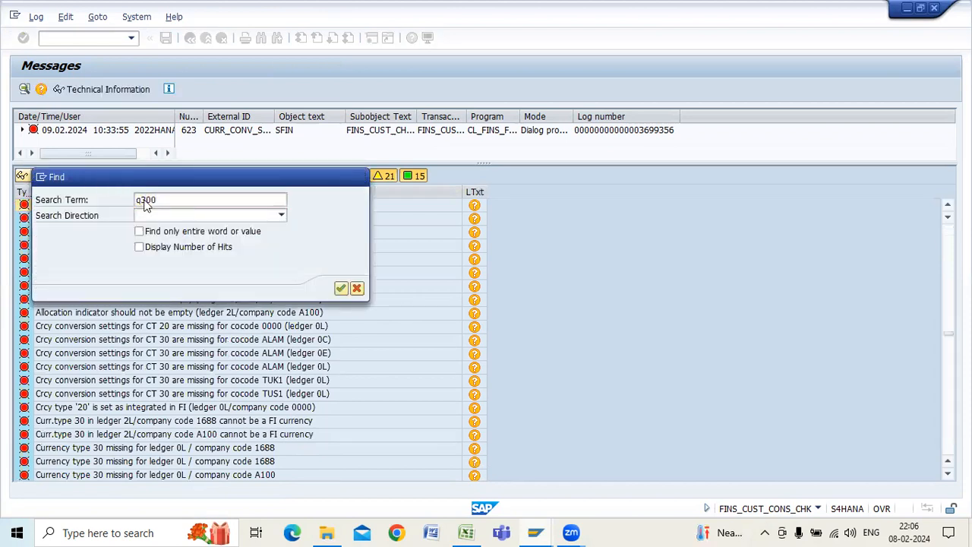
{"action": "left_click", "coordinate": [360, 178]}
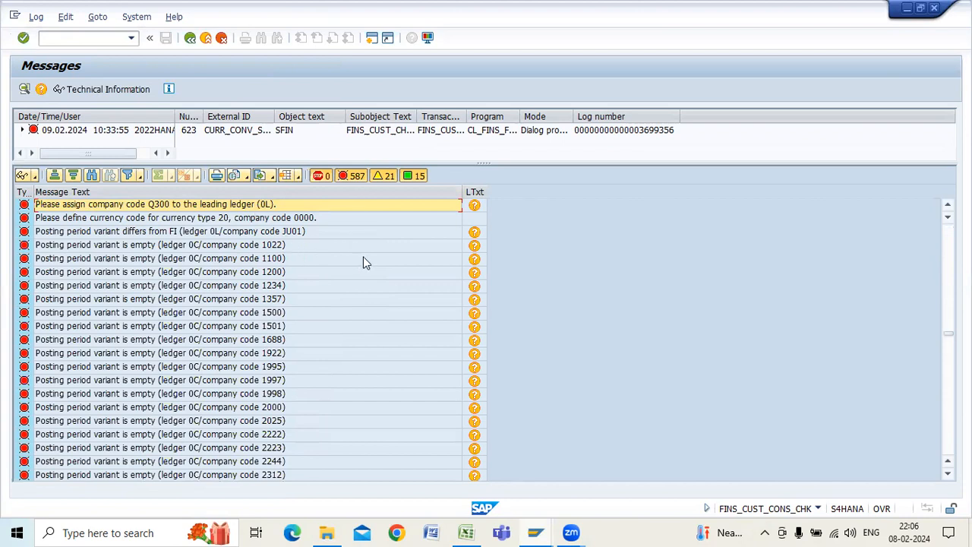
Read the long text of the message about assigning company code Q300 to the leading ledger 0L, and close it.
{"action": "scroll", "coordinate": [363, 257], "scroll_direction": "up", "scroll_amount": 1}
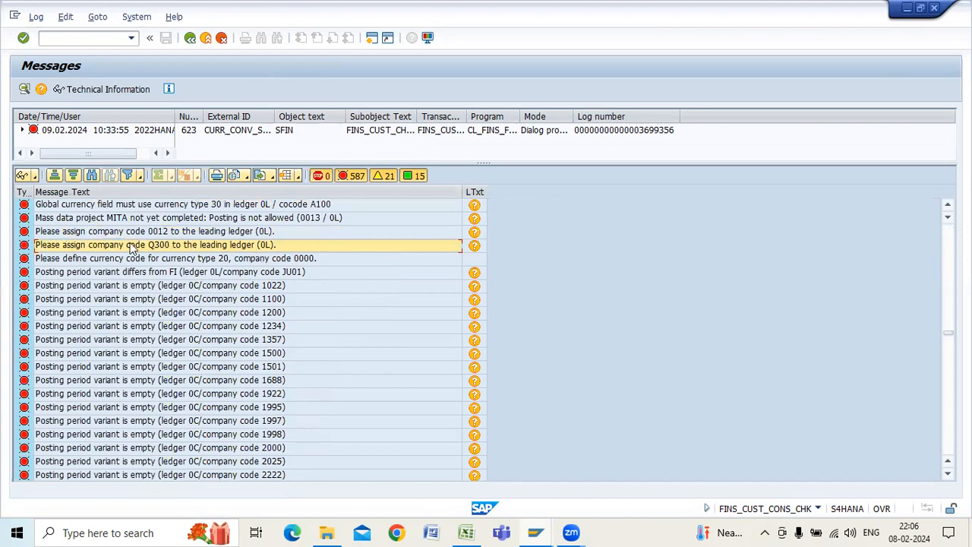
{"action": "left_click", "coordinate": [183, 248]}
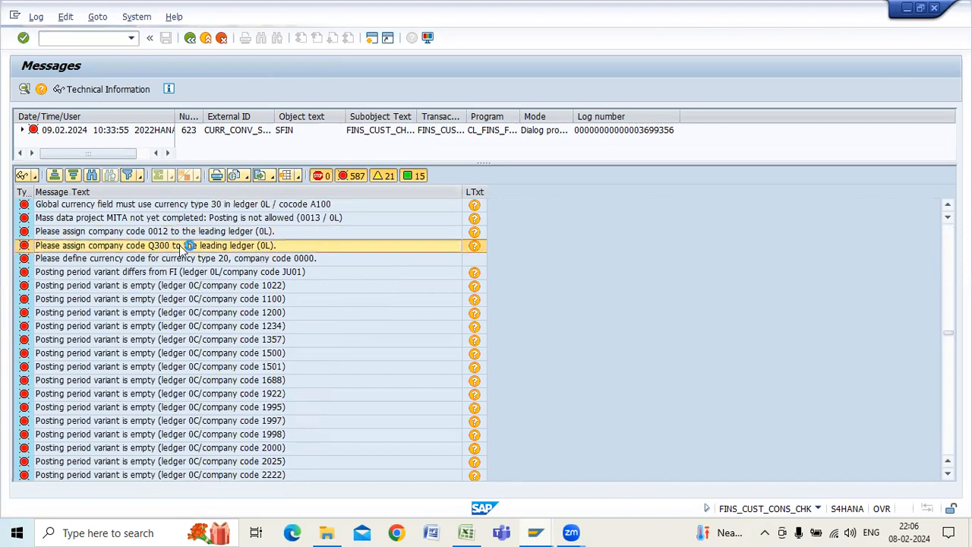
{"action": "double_click", "coordinate": [183, 246]}
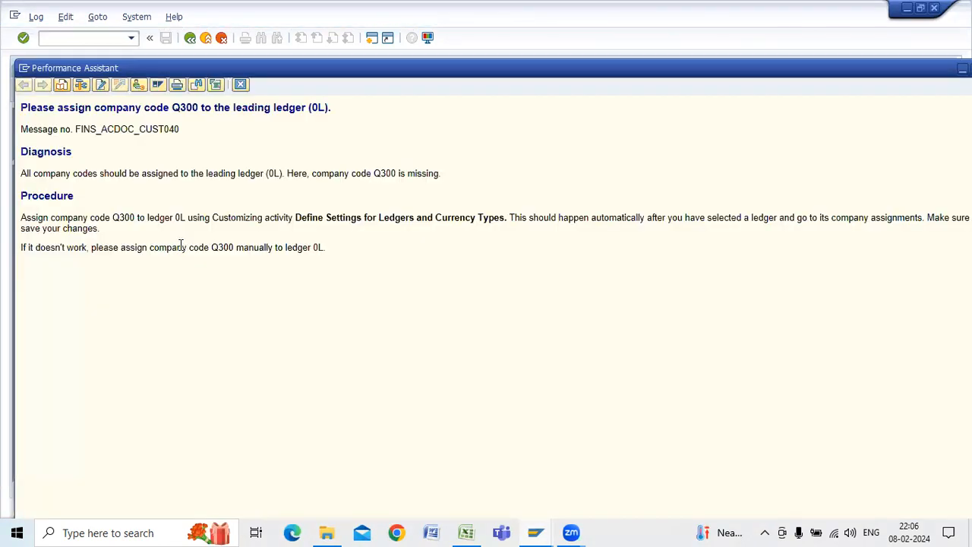
{"action": "left_click_drag", "start_coordinate": [884, 67], "coordinate": [843, 73]}
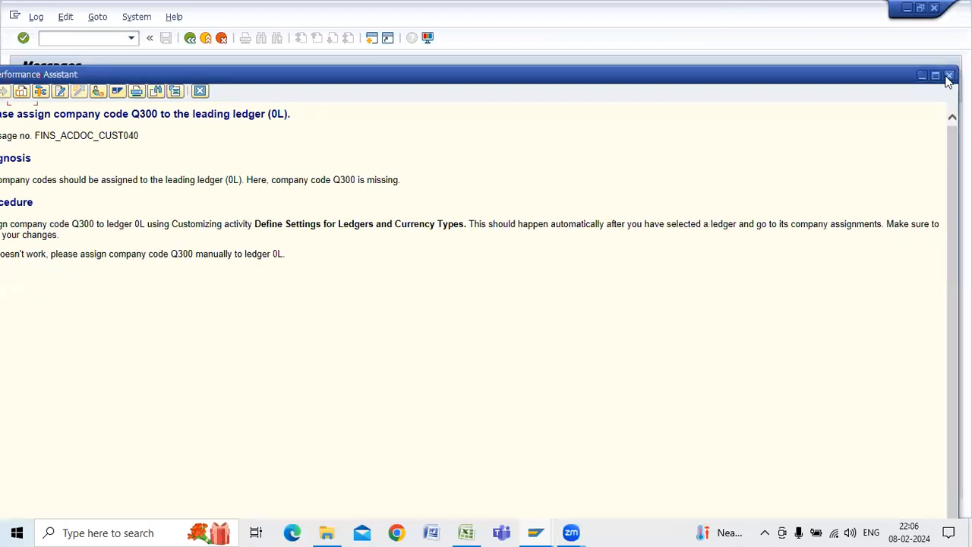
{"action": "left_click", "coordinate": [945, 75]}
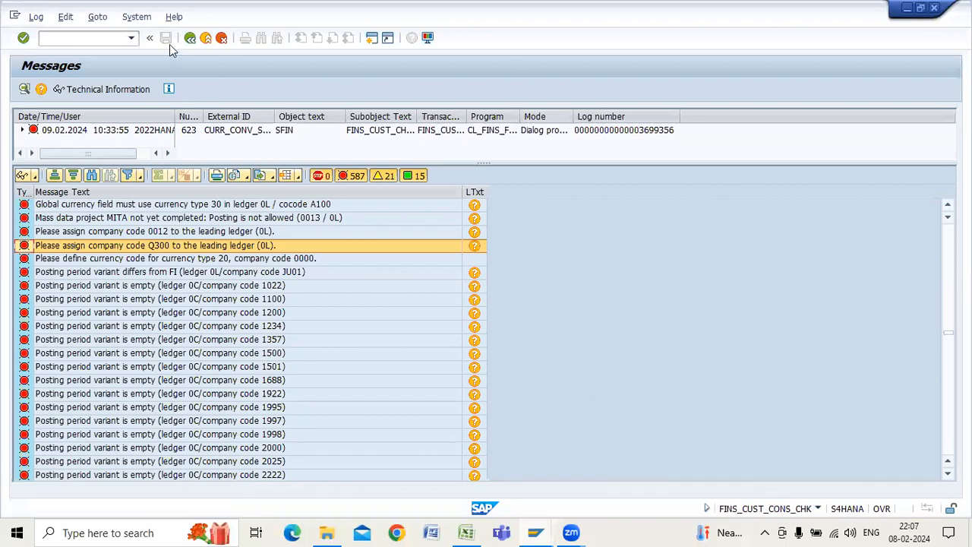
Return to the posting error's description, run the FINS_CUST_CONS_CHK_P check from it, and go back to the description.
{"action": "left_click", "coordinate": [190, 39]}
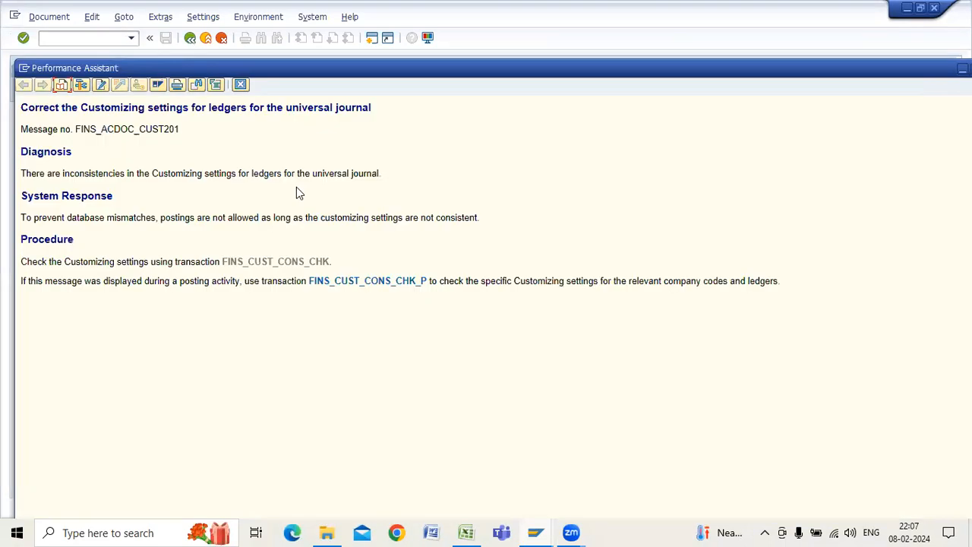
{"action": "left_click", "coordinate": [385, 289]}
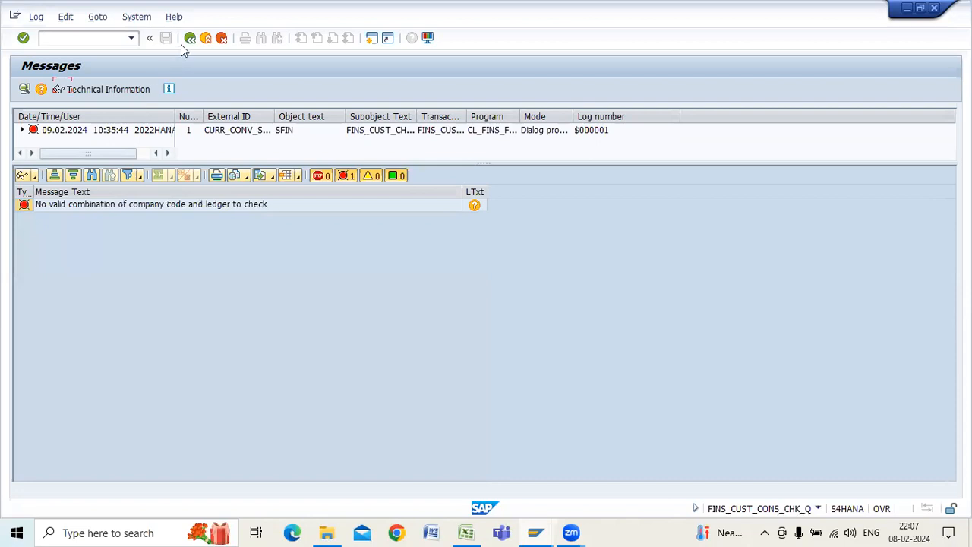
{"action": "left_click", "coordinate": [189, 40]}
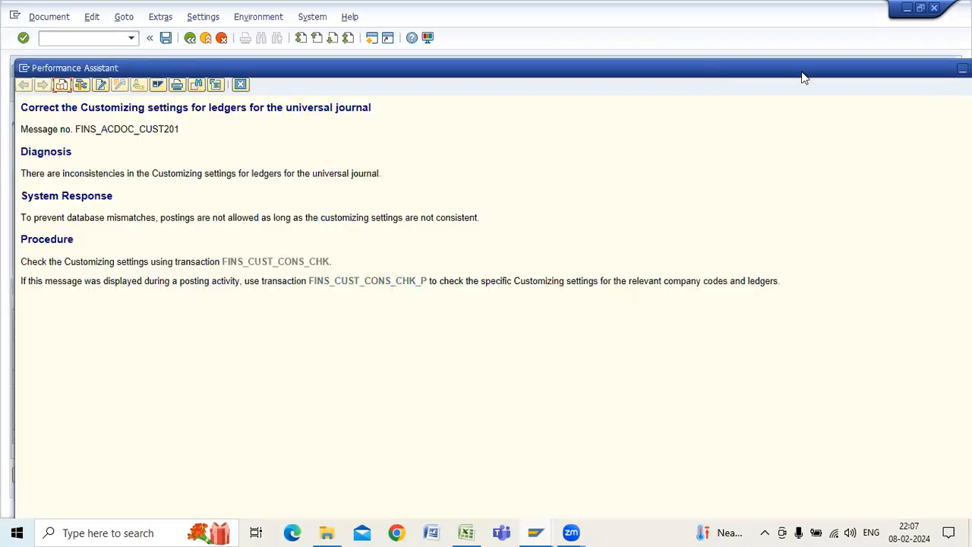
Close the error description, run SPRO in a new session, and expand Financial Accounting in the SAP Reference IMG.
{"action": "left_click", "coordinate": [928, 76]}
{"action": "left_click", "coordinate": [87, 39]}
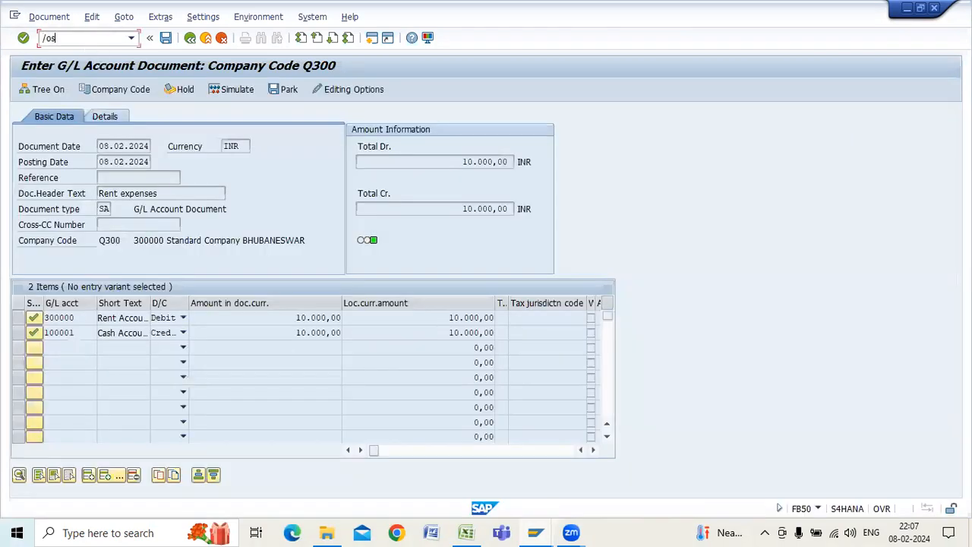
{"action": "key", "text": "Return"}
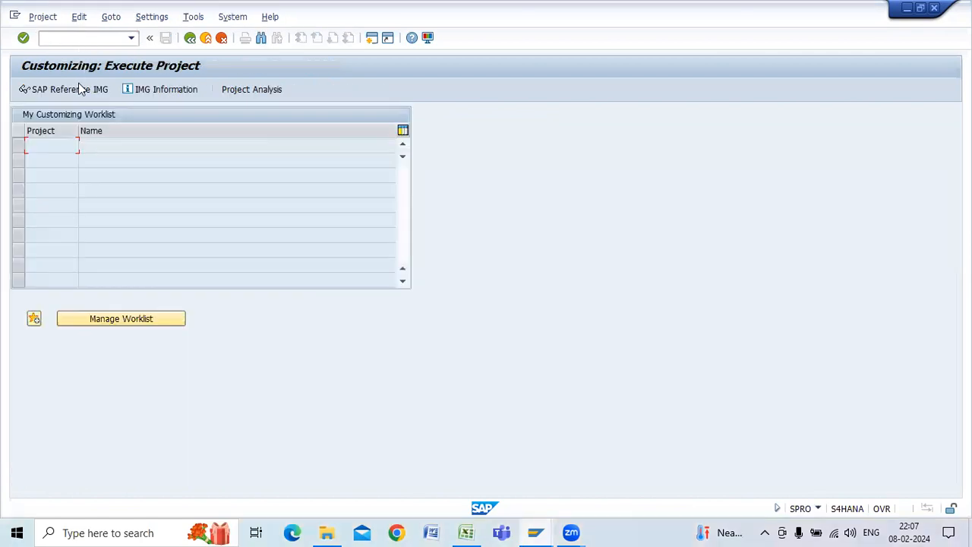
{"action": "left_click", "coordinate": [78, 92]}
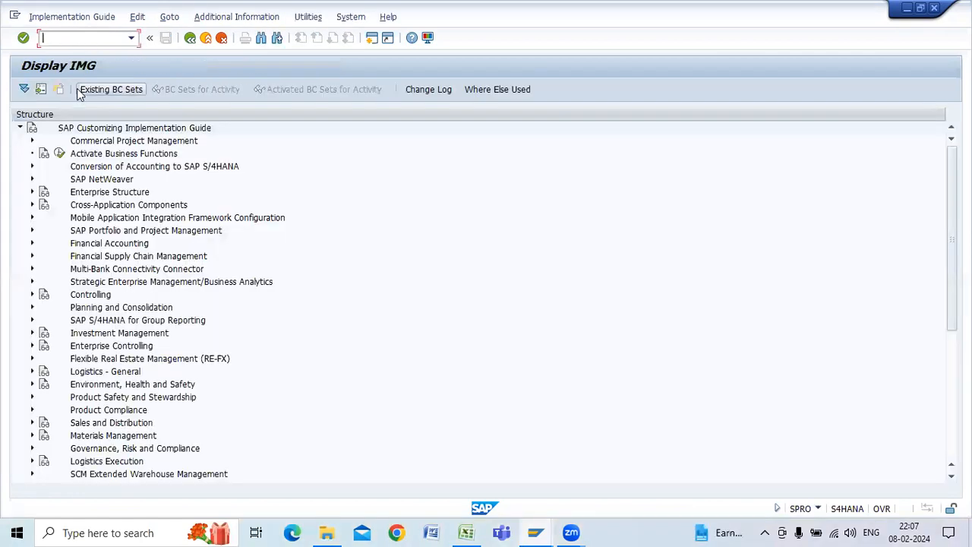
{"action": "left_click", "coordinate": [32, 243]}
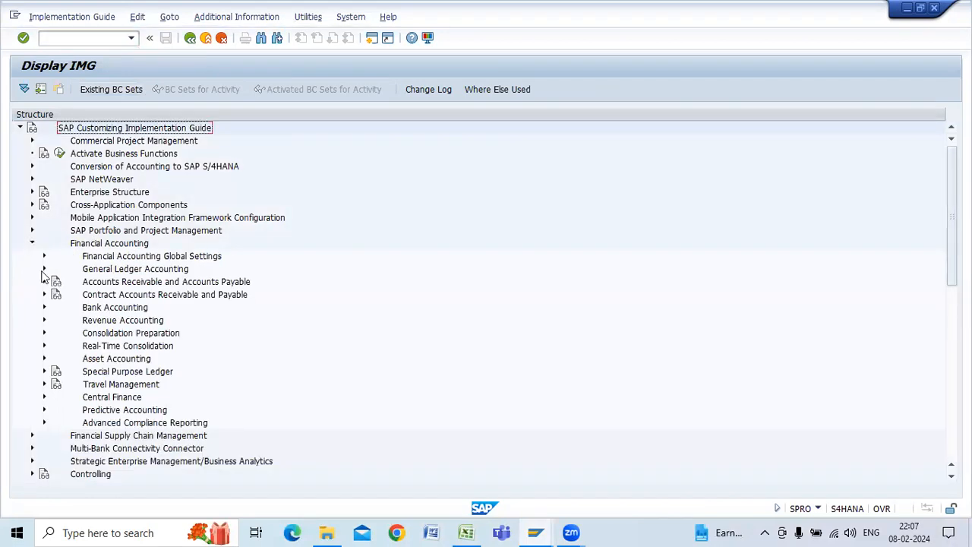
Look through Business Transactions, Master Data and Periodic Processing under General Ledger Accounting for ledger settings, and collapse the node again.
{"action": "left_click", "coordinate": [44, 268]}
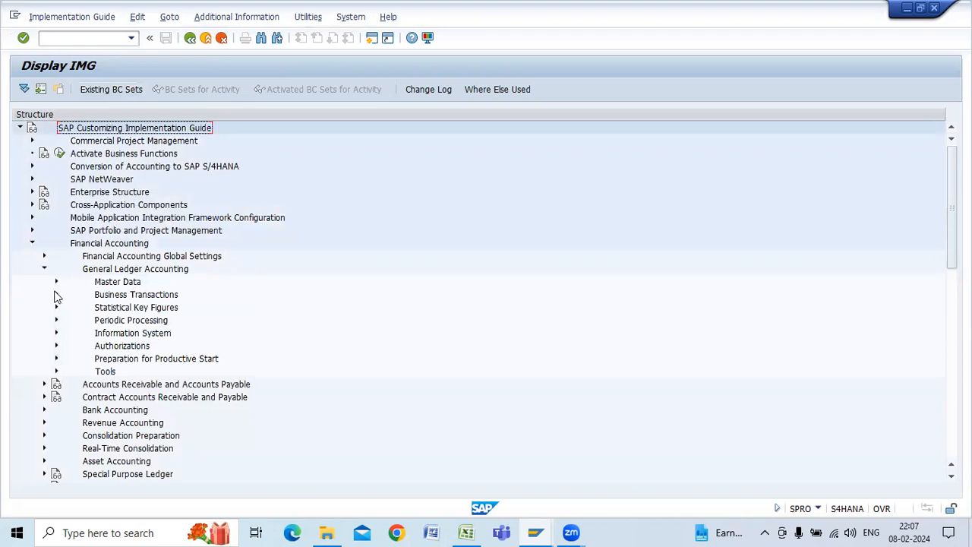
{"action": "left_click", "coordinate": [56, 295]}
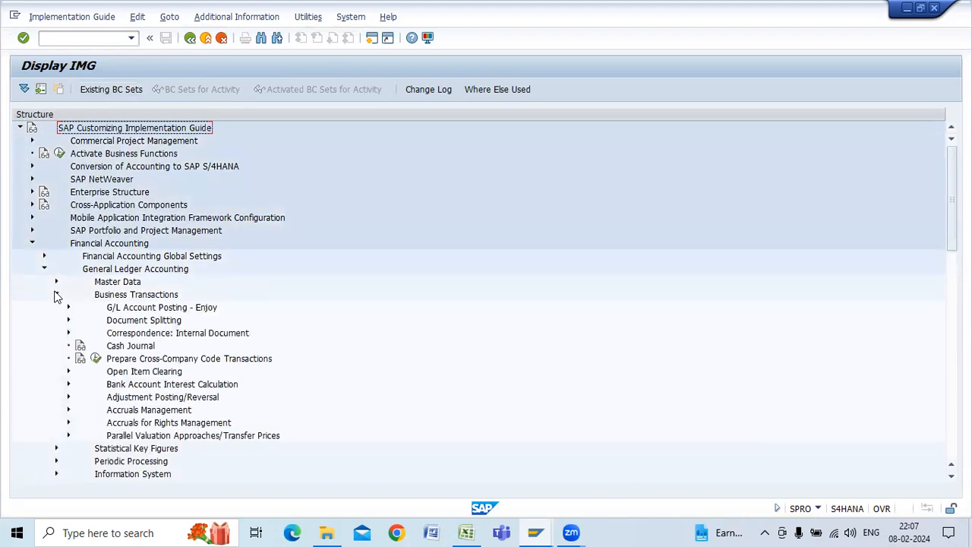
{"action": "left_click", "coordinate": [57, 294]}
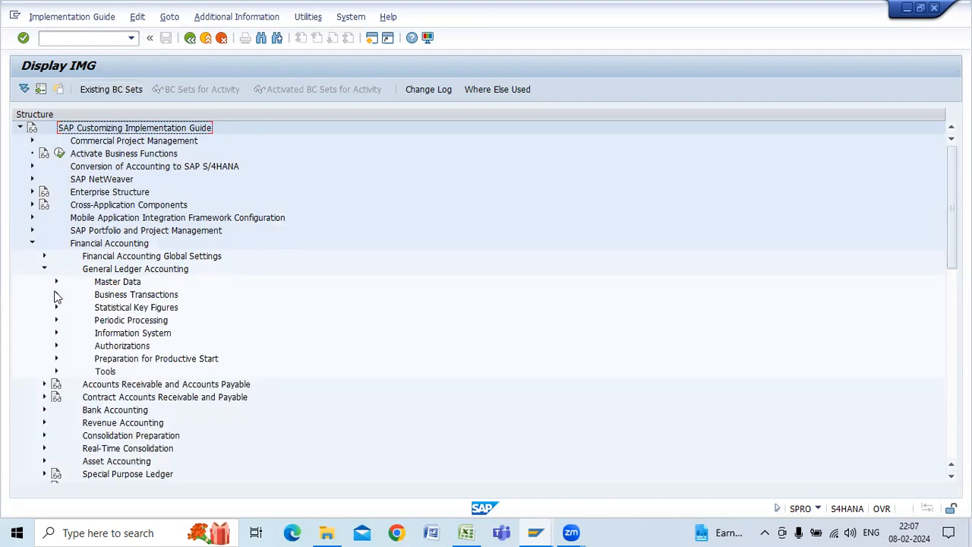
{"action": "left_click", "coordinate": [57, 282]}
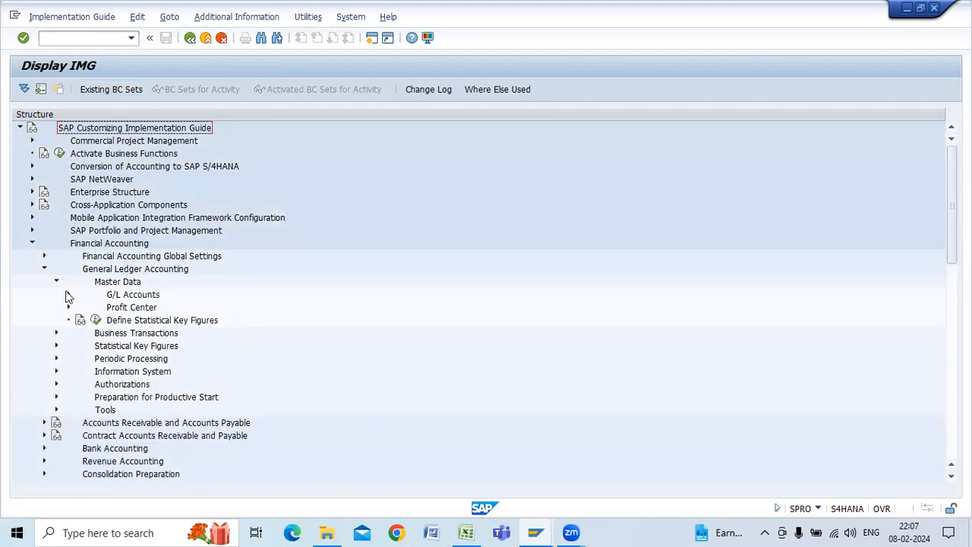
{"action": "left_click", "coordinate": [56, 281]}
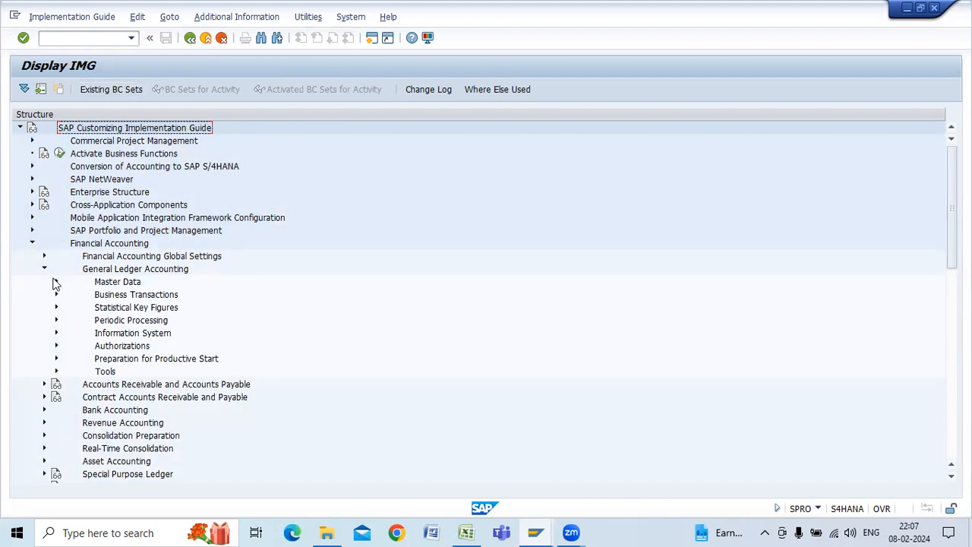
{"action": "left_click", "coordinate": [56, 321]}
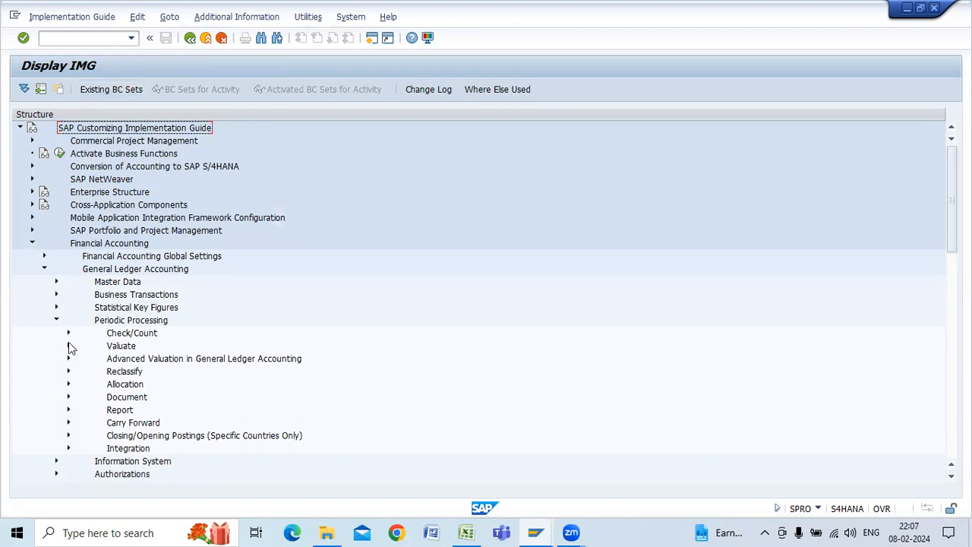
{"action": "left_click", "coordinate": [68, 346]}
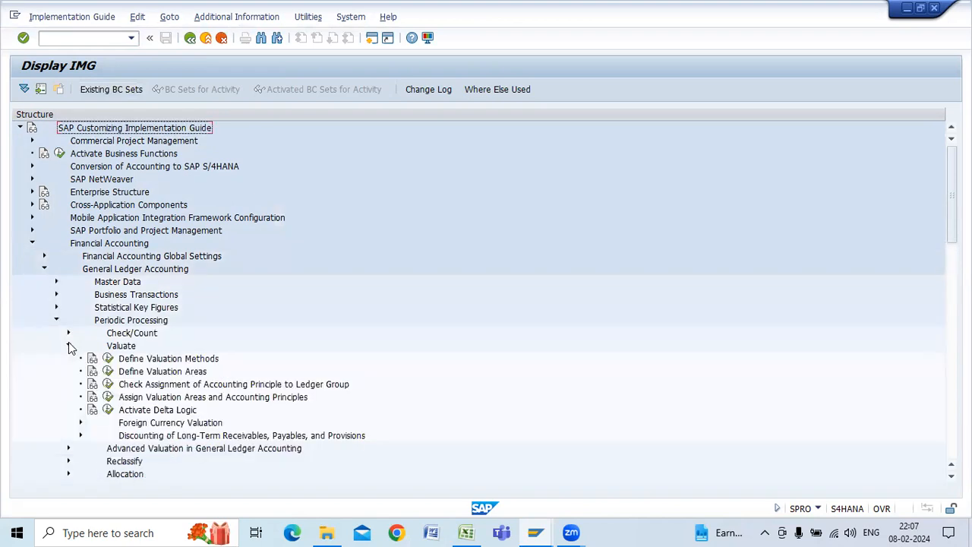
{"action": "left_click", "coordinate": [69, 346]}
{"action": "left_click", "coordinate": [56, 319]}
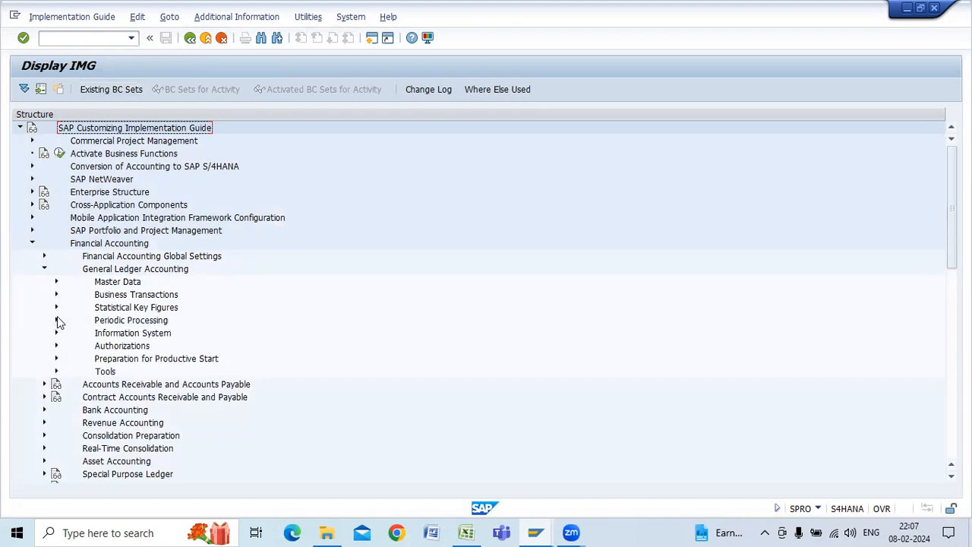
{"action": "left_click", "coordinate": [44, 270]}
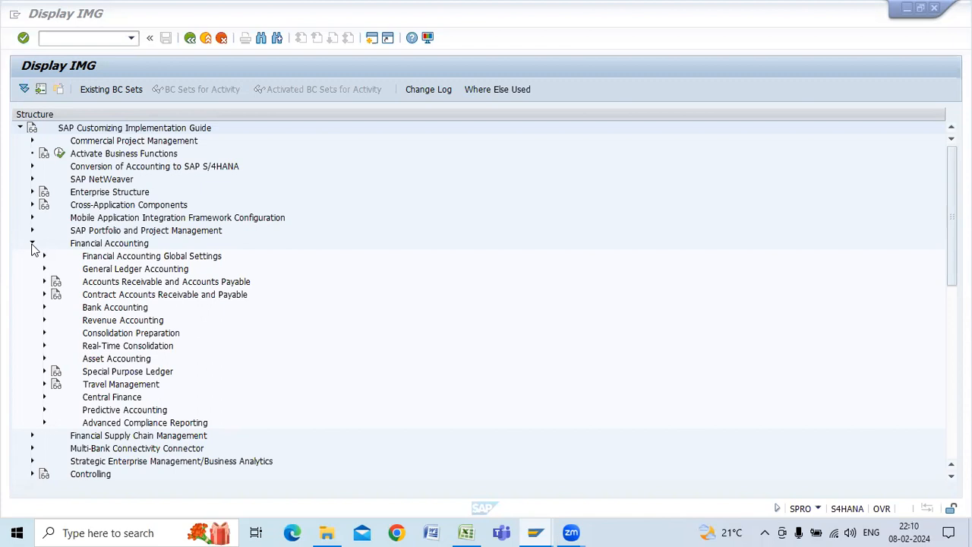
Open Define Settings for Ledgers and Currency Types under Financial Accounting Global Settings > Ledgers > Ledger.
{"action": "left_click", "coordinate": [43, 256]}
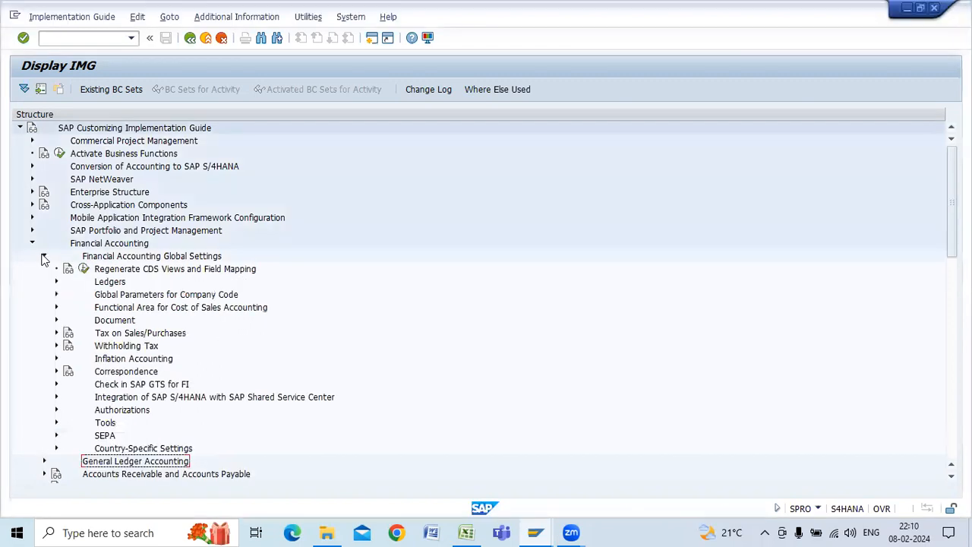
{"action": "left_click", "coordinate": [57, 282]}
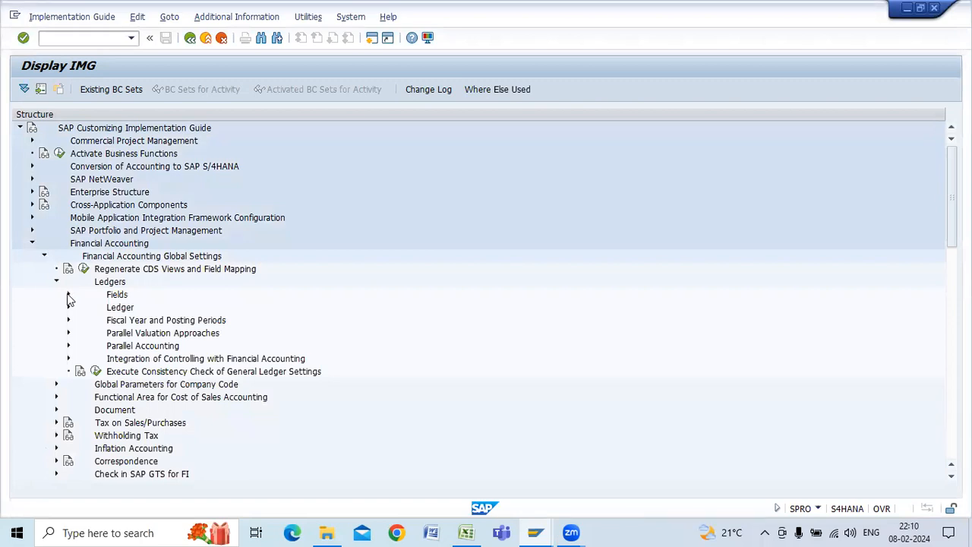
{"action": "left_click", "coordinate": [68, 307]}
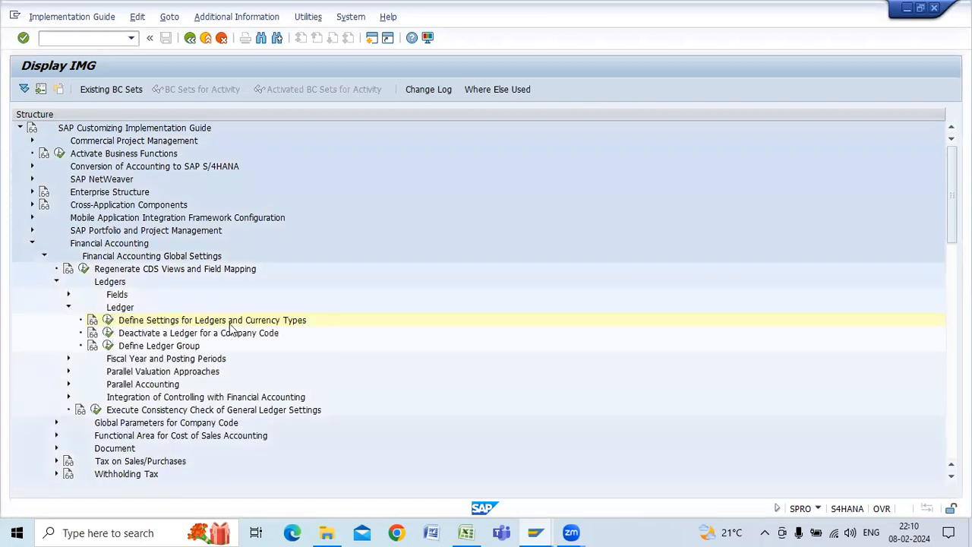
{"action": "left_click", "coordinate": [108, 322]}
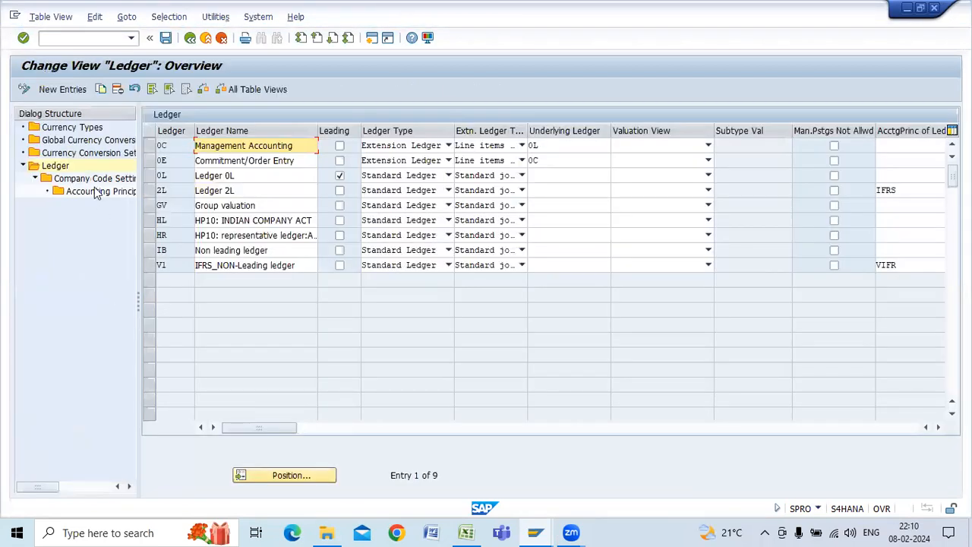
View the currency types, then open Currency Conversion Settings for Company Codes and dismiss the consistency check messages.
{"action": "double_click", "coordinate": [80, 142]}
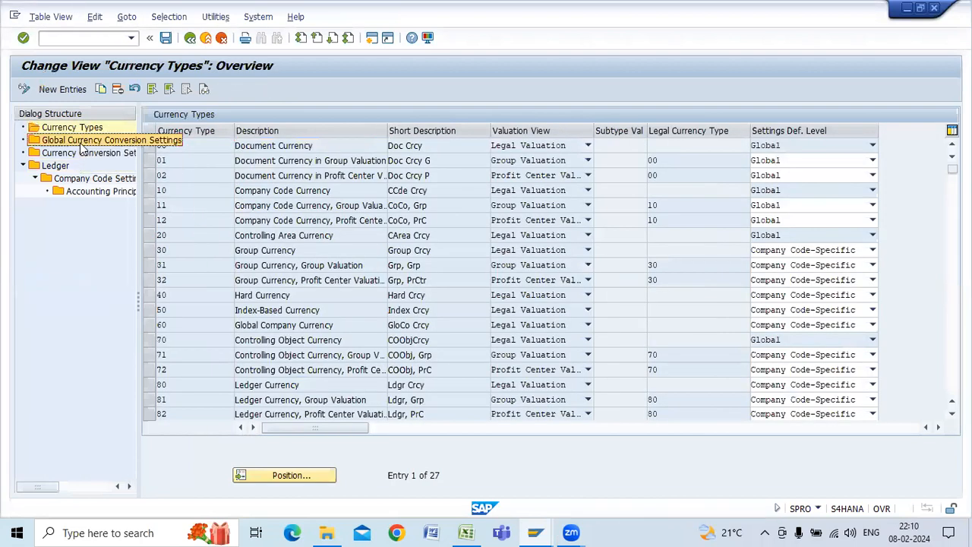
{"action": "double_click", "coordinate": [82, 153]}
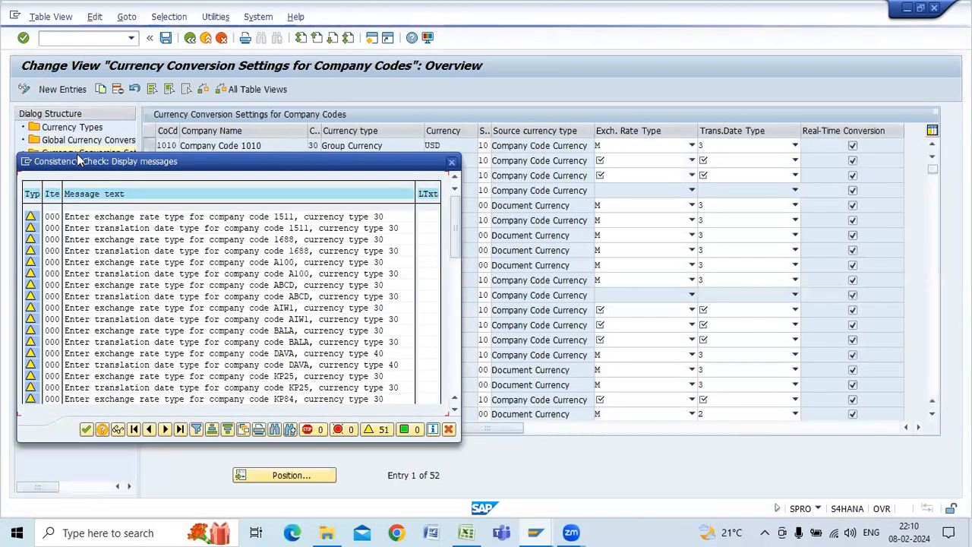
{"action": "left_click", "coordinate": [86, 430]}
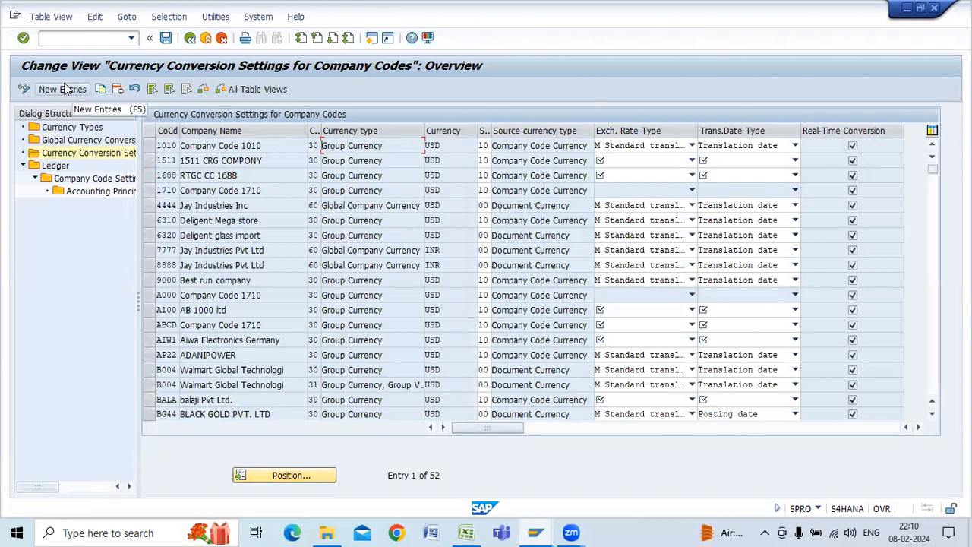
Look through the columns and existing company code entries in the currency conversion settings.
{"action": "left_click", "coordinate": [918, 427]}
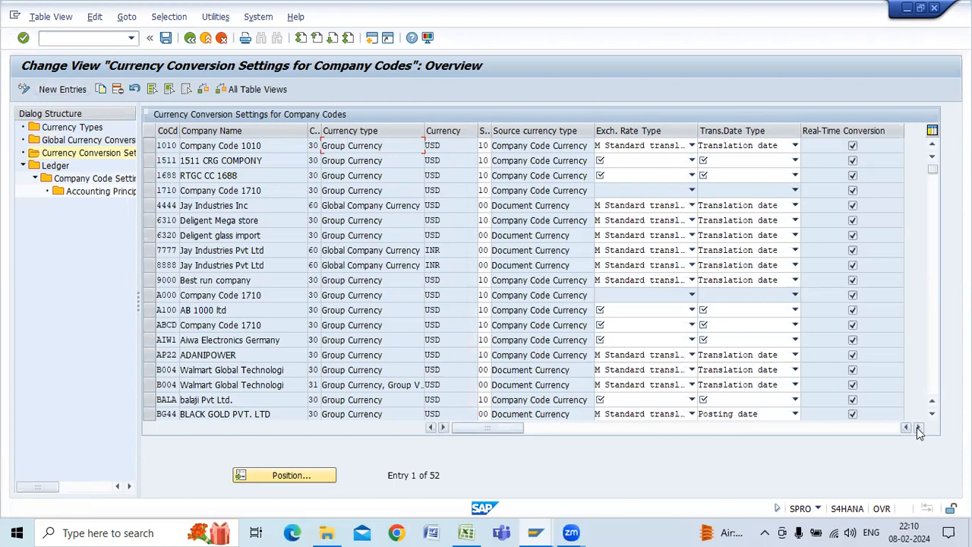
{"action": "left_click", "coordinate": [918, 427]}
{"action": "left_click_drag", "start_coordinate": [653, 428], "coordinate": [503, 428]}
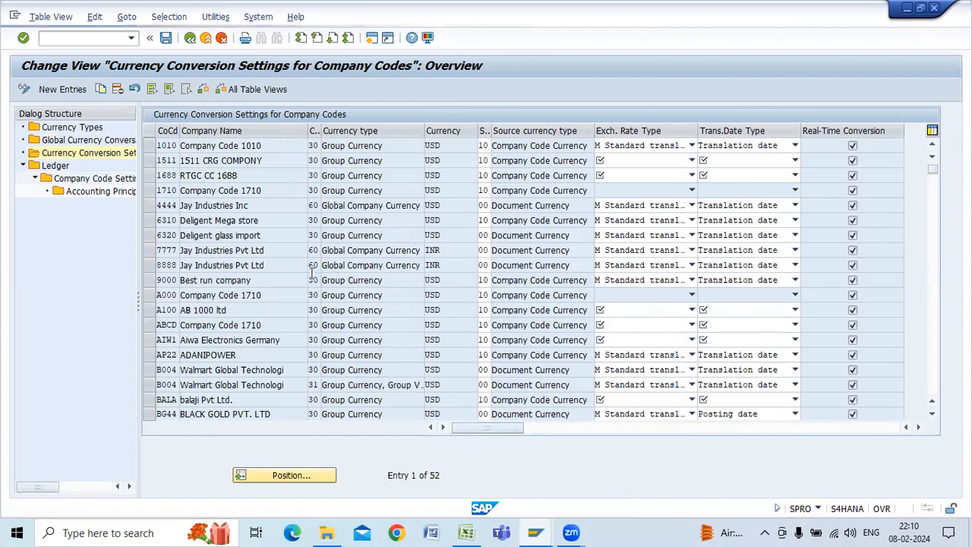
{"action": "scroll", "coordinate": [312, 278], "scroll_direction": "down", "scroll_amount": 1}
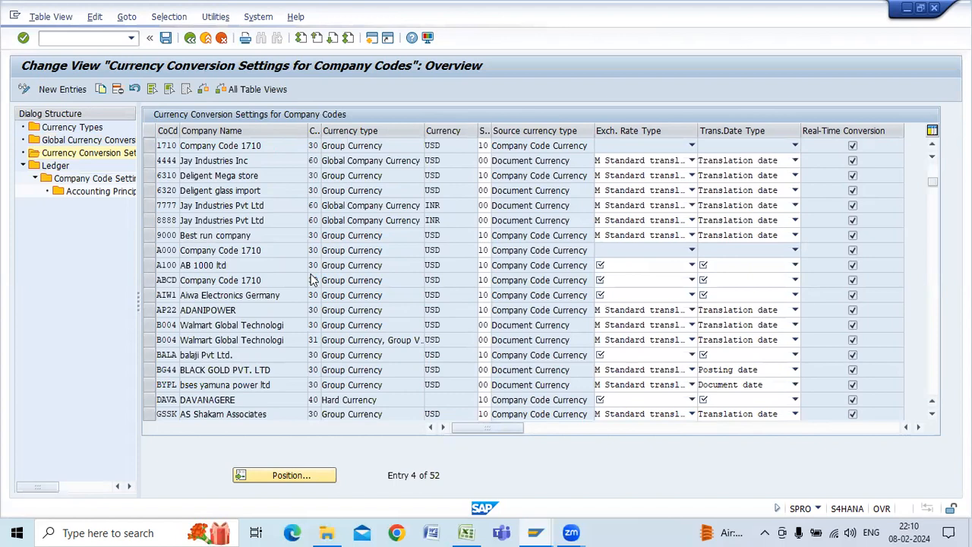
{"action": "scroll", "coordinate": [313, 276], "scroll_direction": "down", "scroll_amount": 1}
{"action": "scroll", "coordinate": [313, 278], "scroll_direction": "down", "scroll_amount": 1}
{"action": "scroll", "coordinate": [311, 273], "scroll_direction": "up", "scroll_amount": 3}
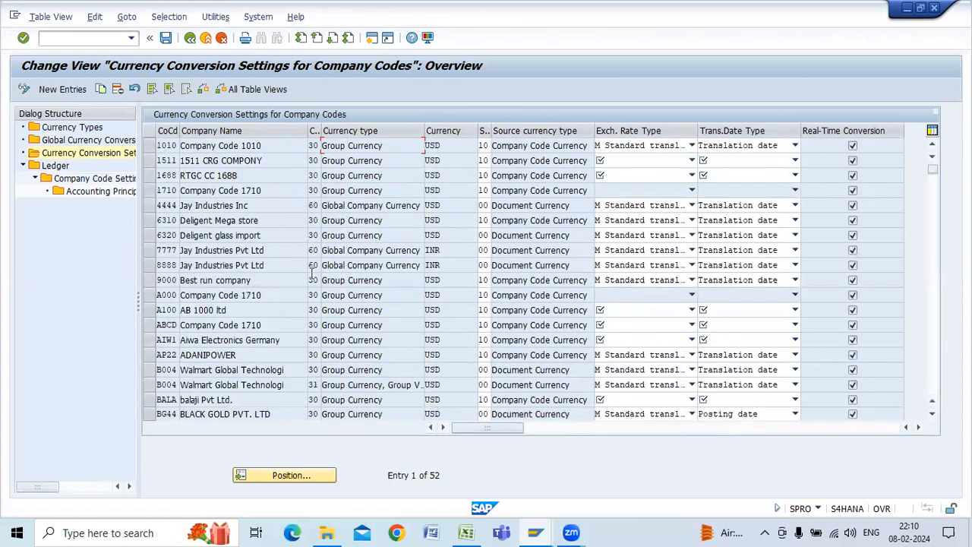
Add a new currency conversion entry for company code Q300 with currency type 10.
{"action": "left_click", "coordinate": [65, 89]}
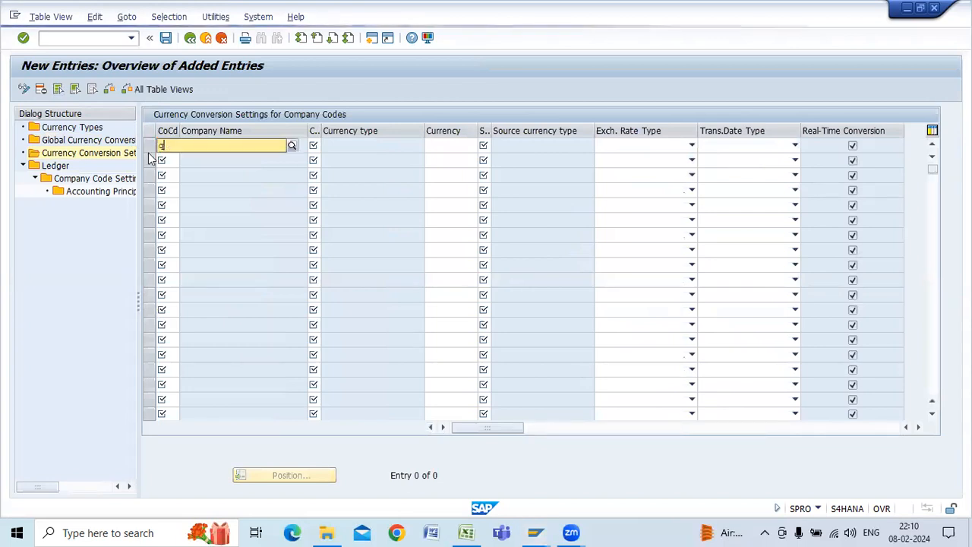
{"action": "type", "text": "0300"}
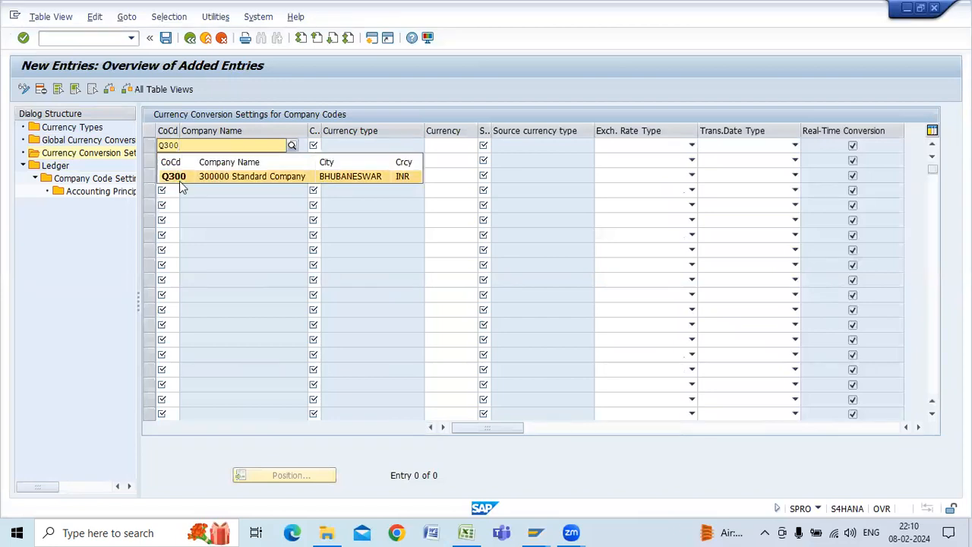
{"action": "left_click", "coordinate": [180, 181]}
{"action": "key", "text": "Tab"}
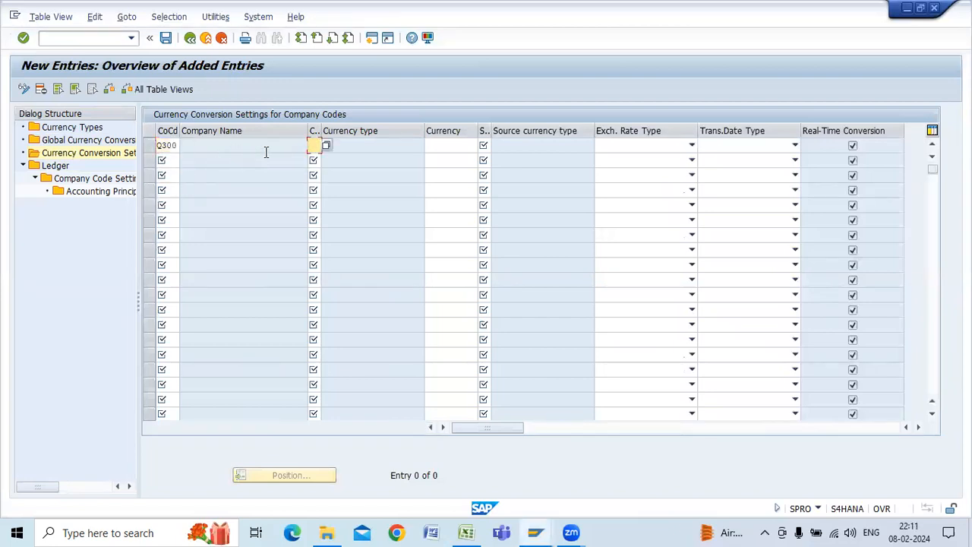
{"action": "type", "text": "1"}
{"action": "key", "text": "Tab"}
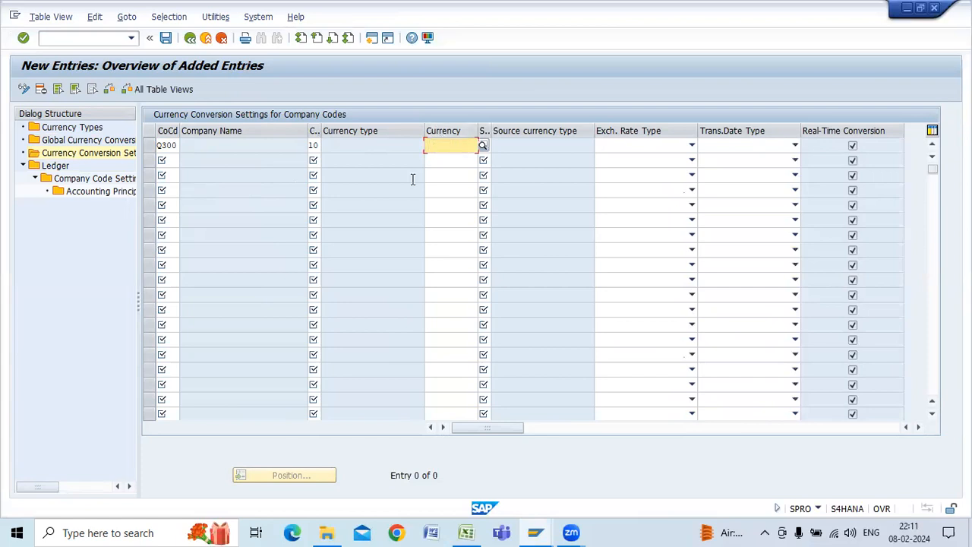
Set the Q300 entry's currency to INR and its source currency type to 00.
{"action": "left_click", "coordinate": [430, 145]}
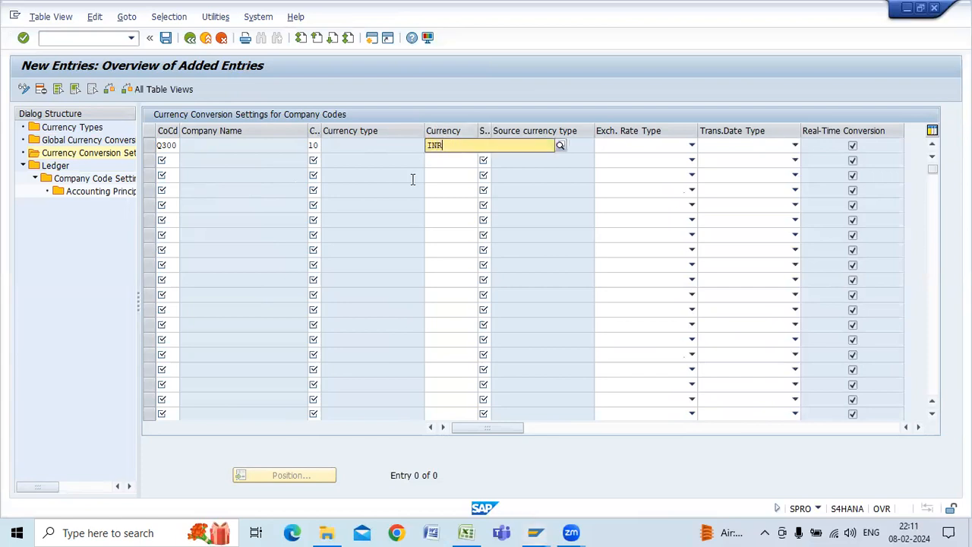
{"action": "left_click", "coordinate": [463, 177]}
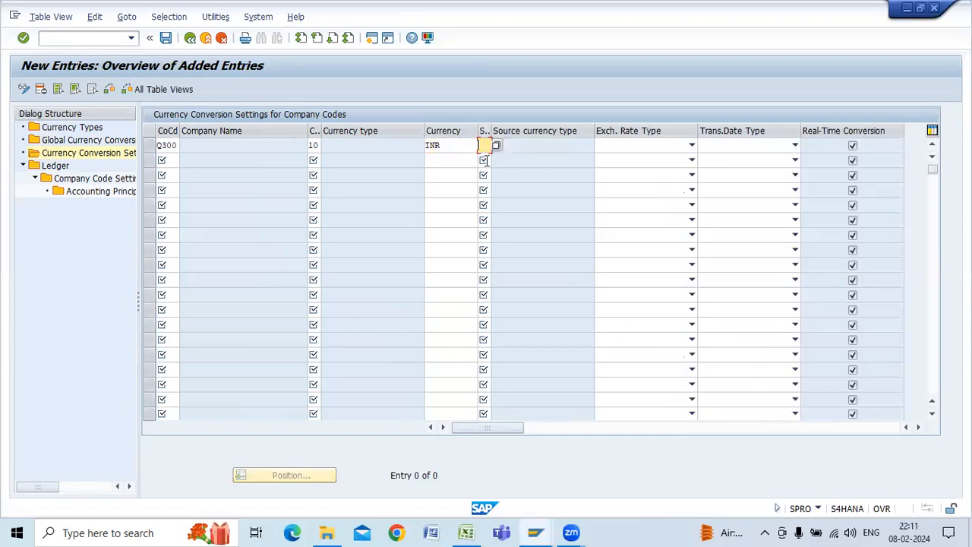
{"action": "left_click", "coordinate": [496, 145]}
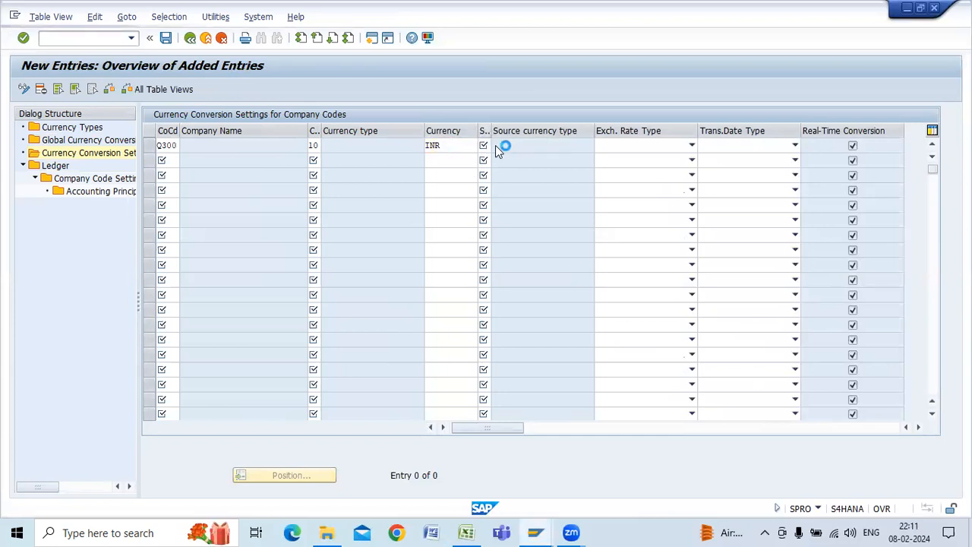
{"action": "double_click", "coordinate": [251, 198]}
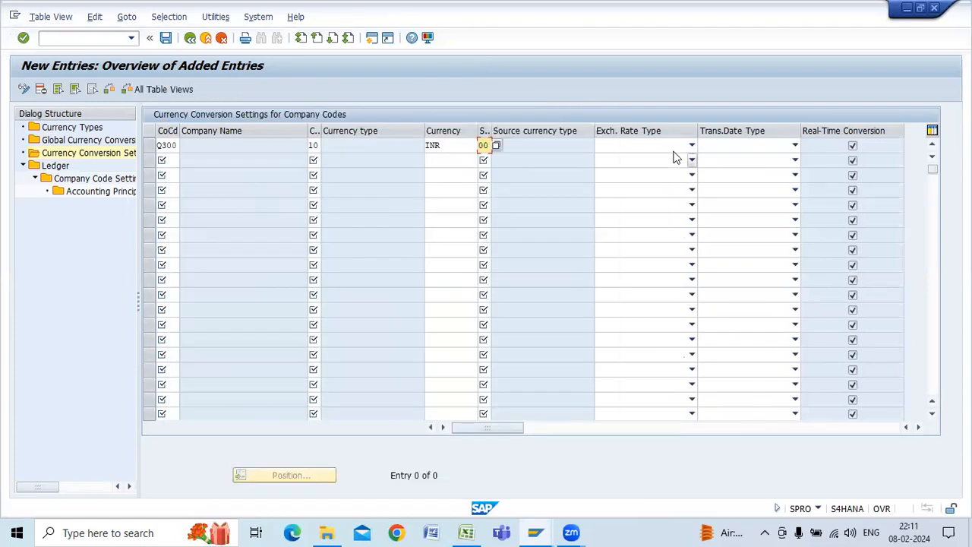
Set the Q300 entry's translation date type to Document date, validate the entry and close the consistency check messages.
{"action": "left_click", "coordinate": [692, 146]}
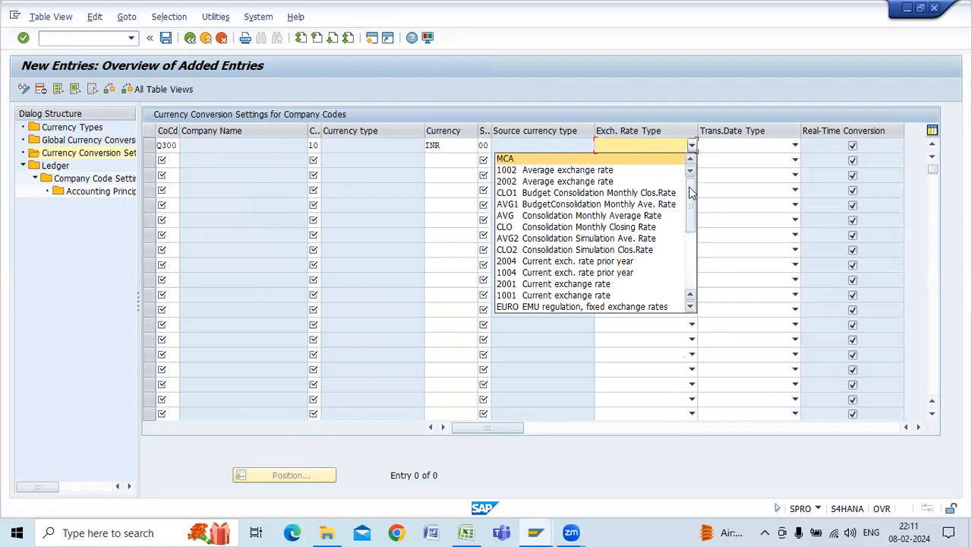
{"action": "left_click_drag", "start_coordinate": [692, 201], "coordinate": [690, 173]}
{"action": "left_click", "coordinate": [773, 146]}
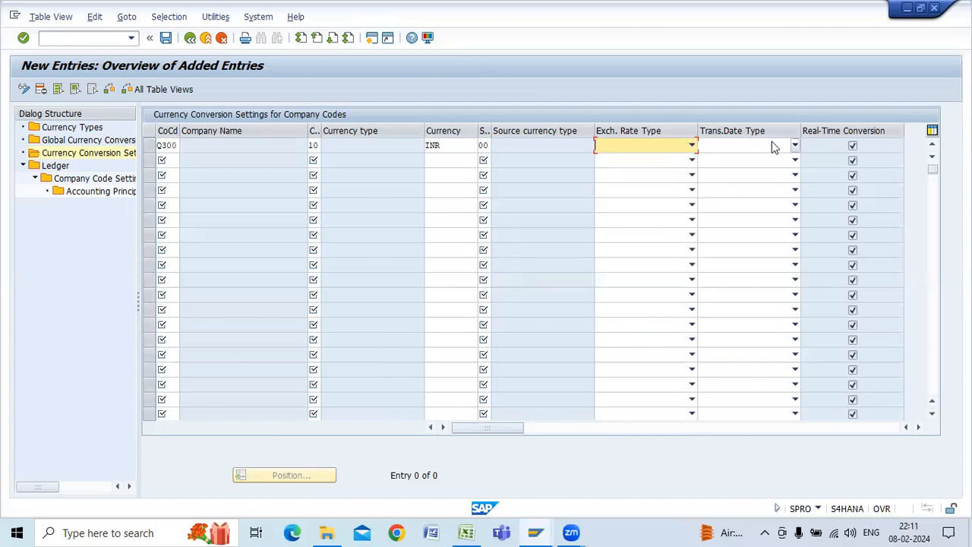
{"action": "left_click", "coordinate": [794, 145]}
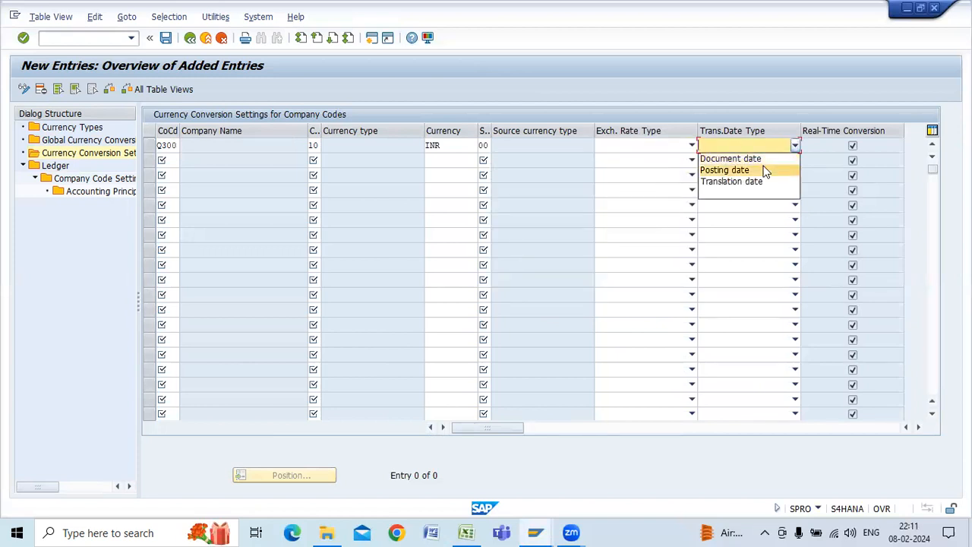
{"action": "key", "text": "Up"}
{"action": "key", "text": "Return"}
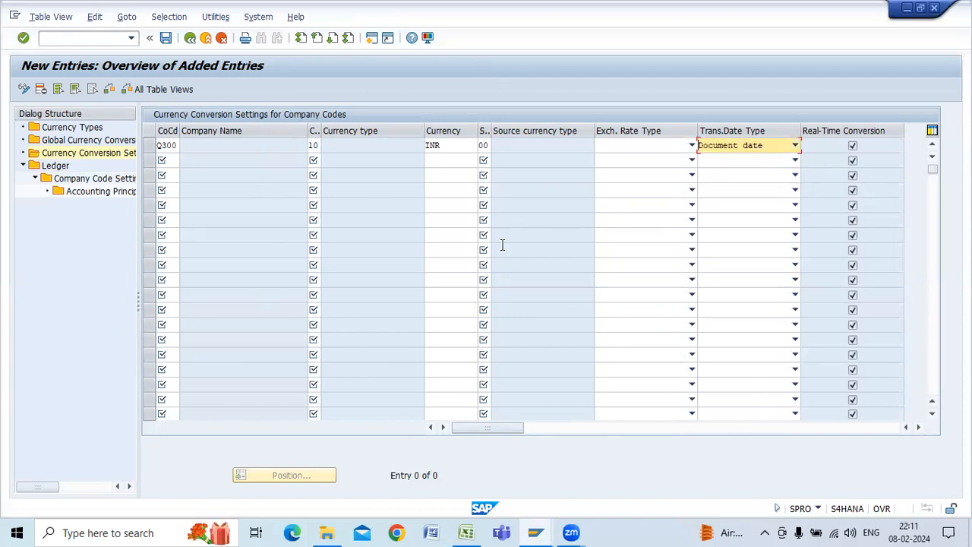
{"action": "key", "text": "Return"}
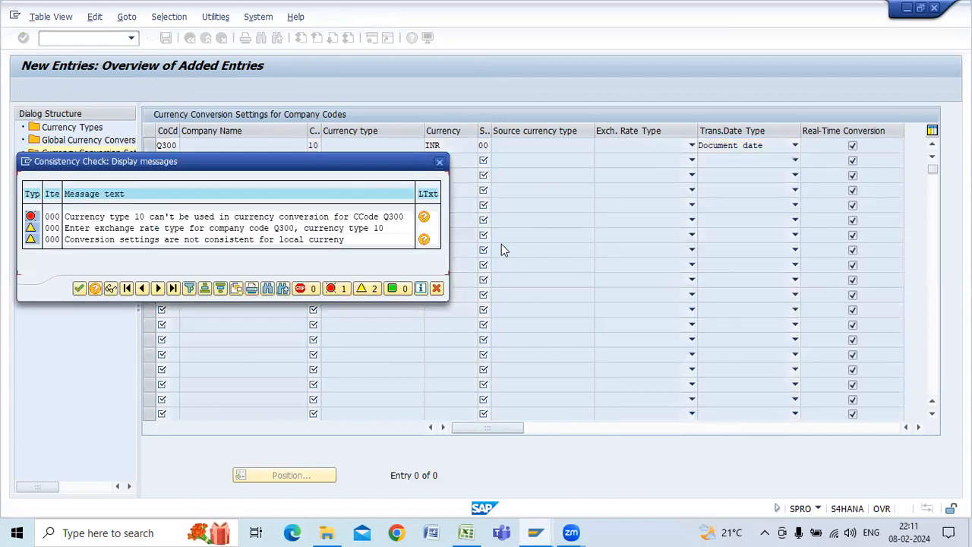
{"action": "left_click", "coordinate": [439, 164]}
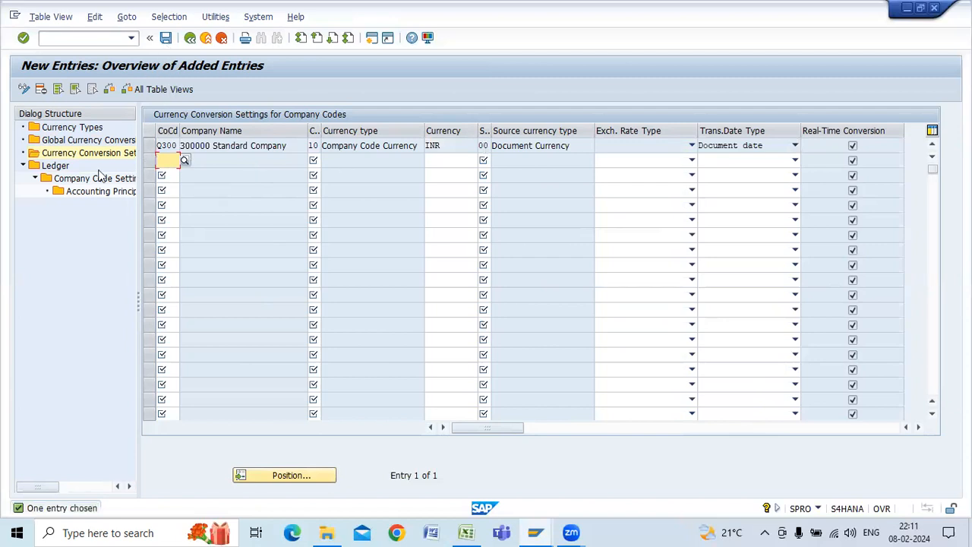
Open the Company Code Settings for ledger 0L and dismiss the consistency check messages.
{"action": "left_click", "coordinate": [69, 183]}
{"action": "double_click", "coordinate": [69, 182]}
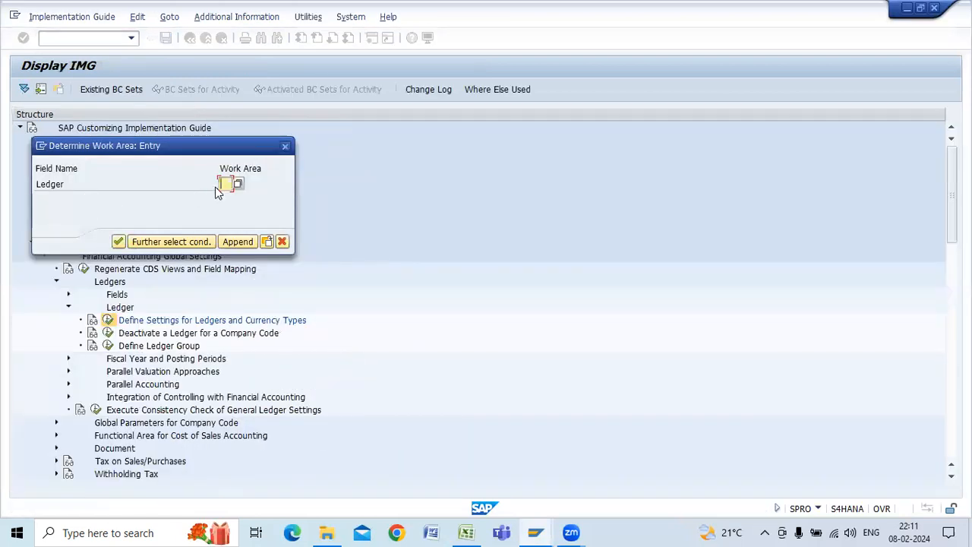
{"action": "type", "text": "0L"}
{"action": "key", "text": "Return"}
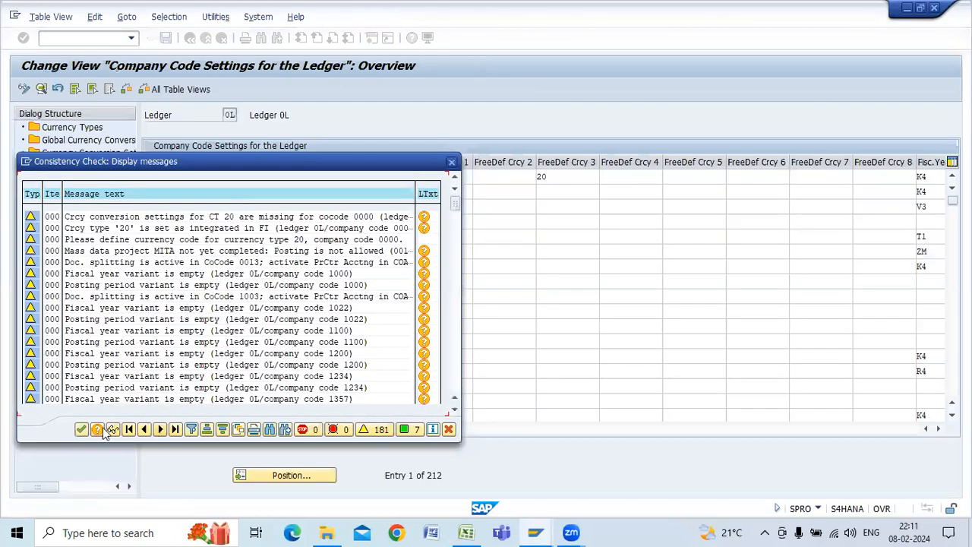
{"action": "left_click", "coordinate": [81, 429]}
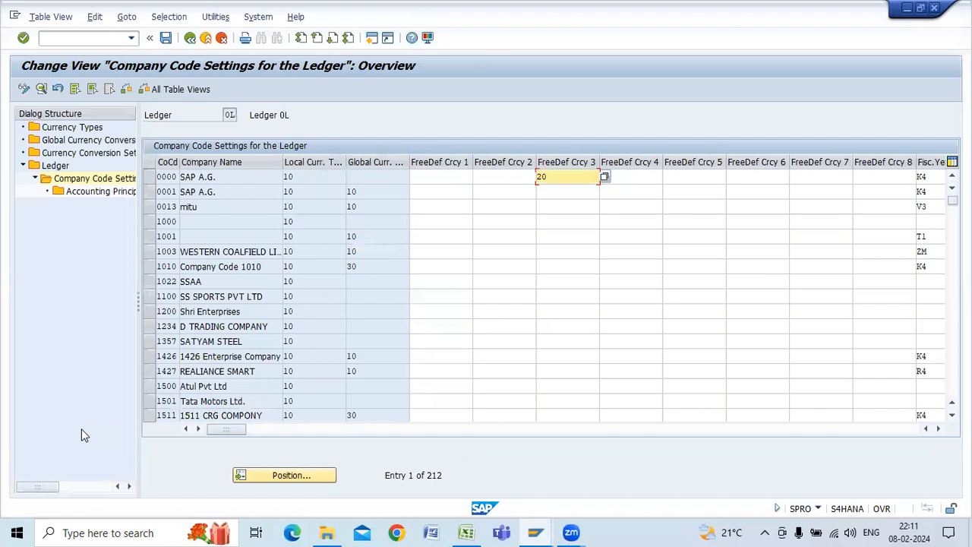
Look for company code Q300 in the ledger 0L company code settings.
{"action": "left_click", "coordinate": [253, 483]}
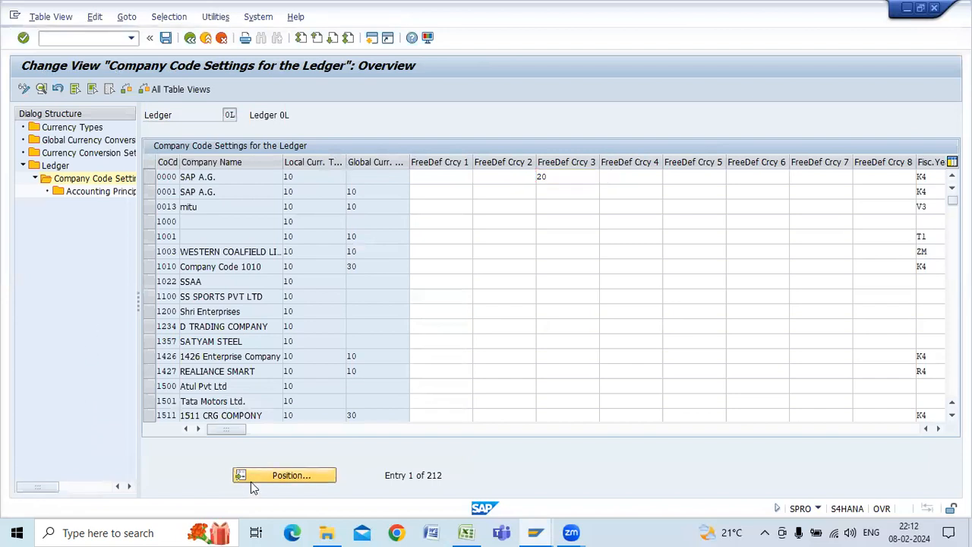
{"action": "type", "text": "q300"}
{"action": "key", "text": "Return"}
{"action": "key", "text": "Return"}
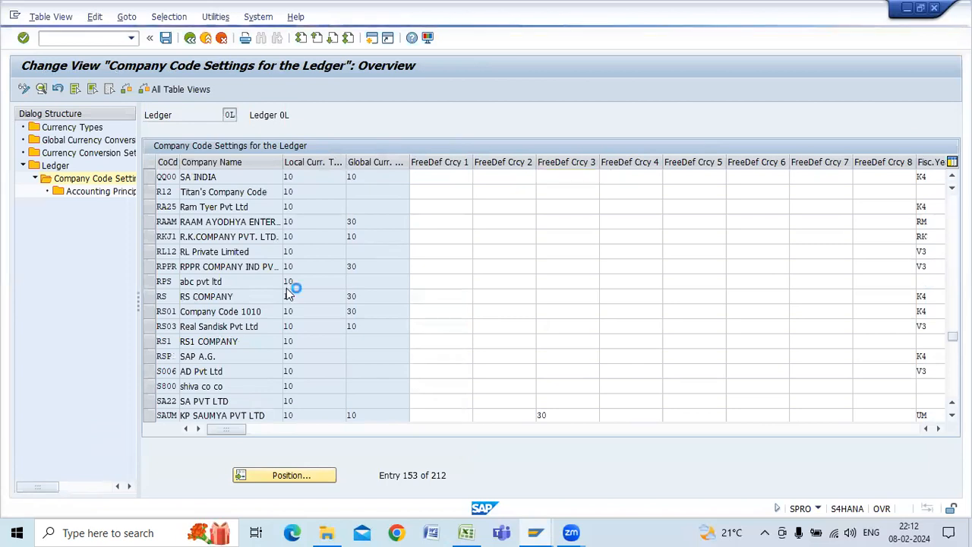
{"action": "scroll", "coordinate": [288, 288], "scroll_direction": "up", "scroll_amount": 1}
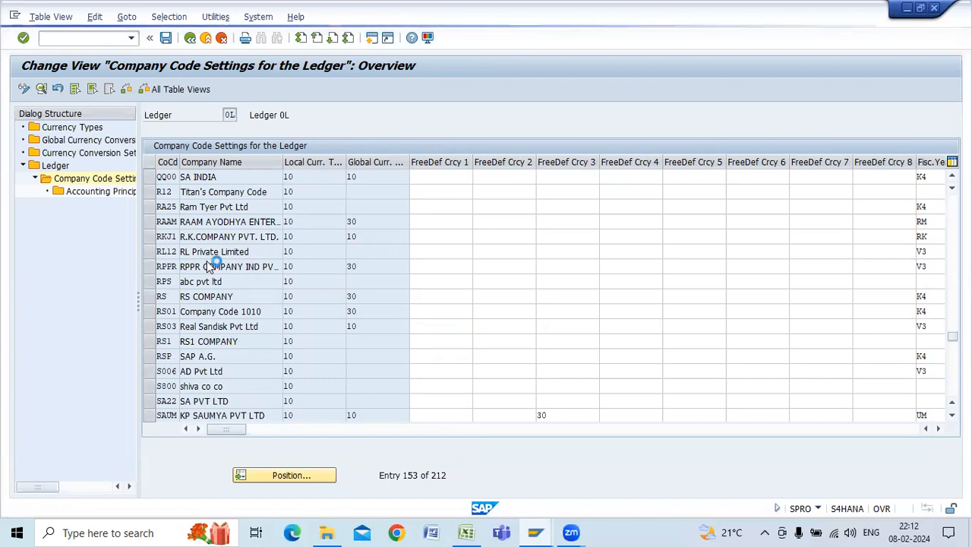
{"action": "scroll", "coordinate": [207, 260], "scroll_direction": "up", "scroll_amount": 1}
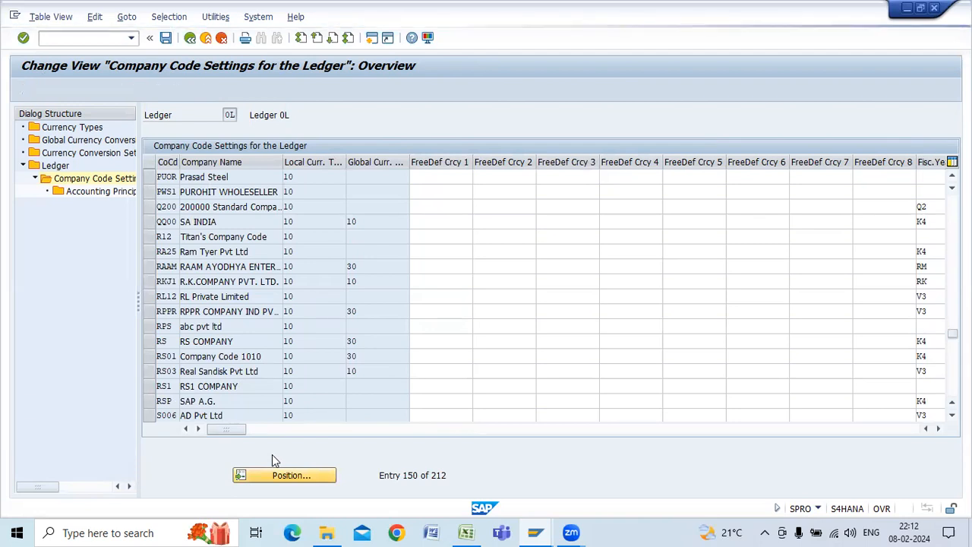
{"action": "type", "text": "Q300"}
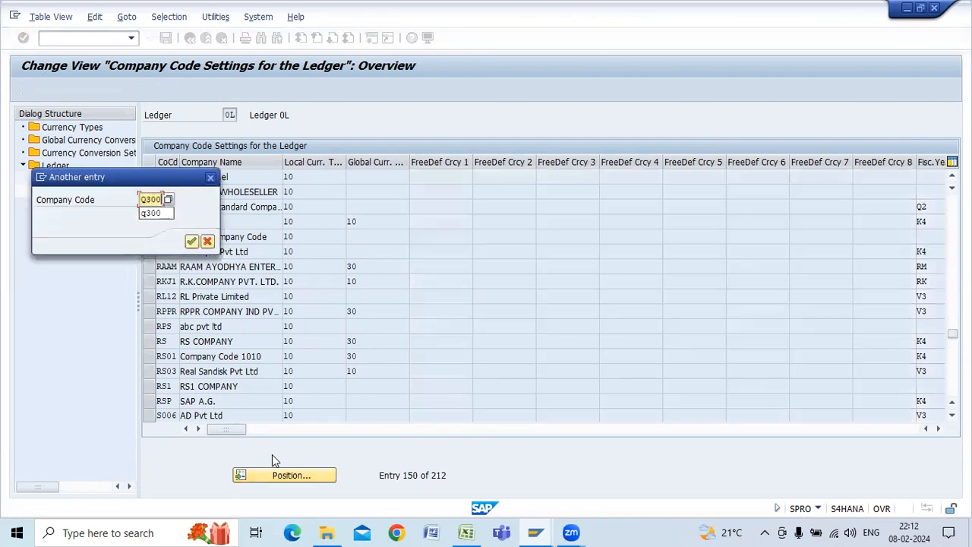
{"action": "key", "text": "Return"}
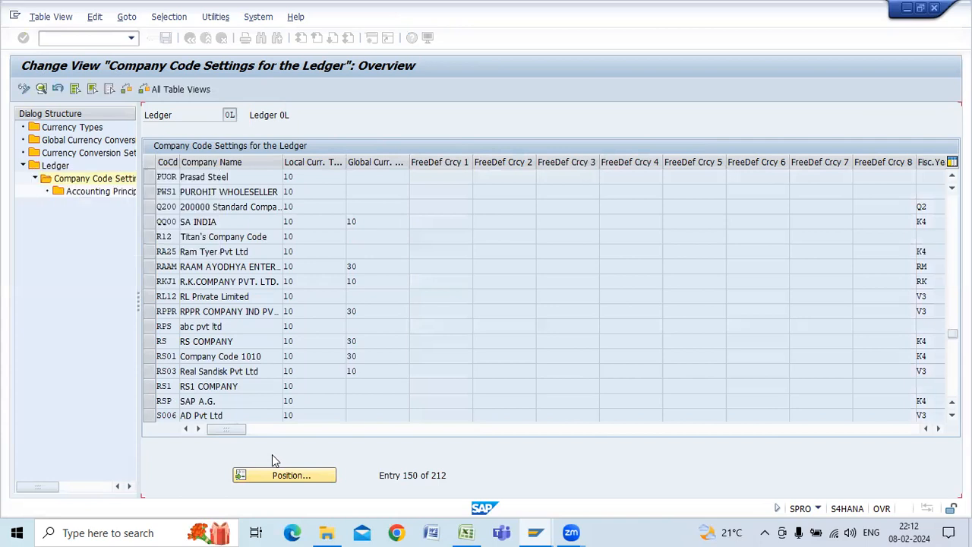
Return to the Currency Conversion Settings for Company Codes, save the Q300 entry and acknowledge the consistency check messages.
{"action": "double_click", "coordinate": [110, 155]}
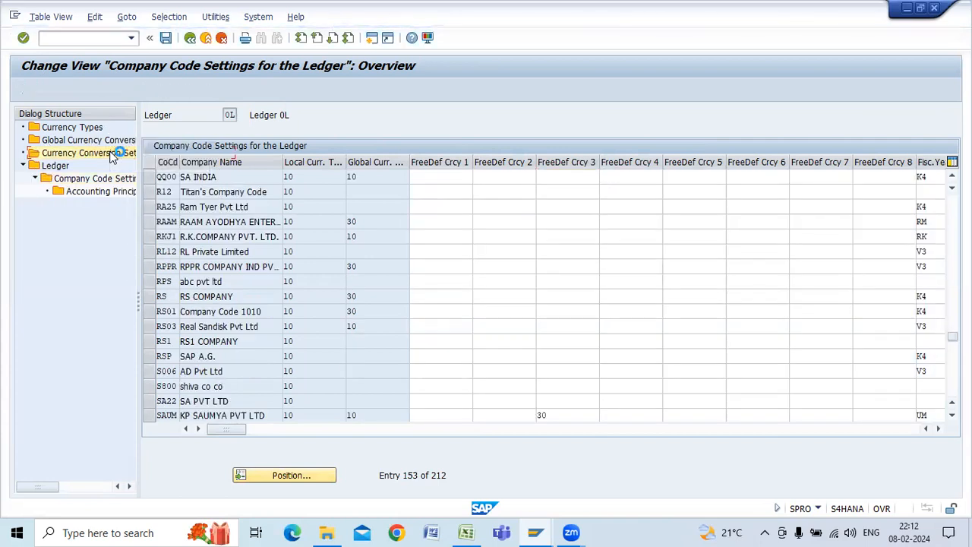
{"action": "left_click", "coordinate": [86, 429]}
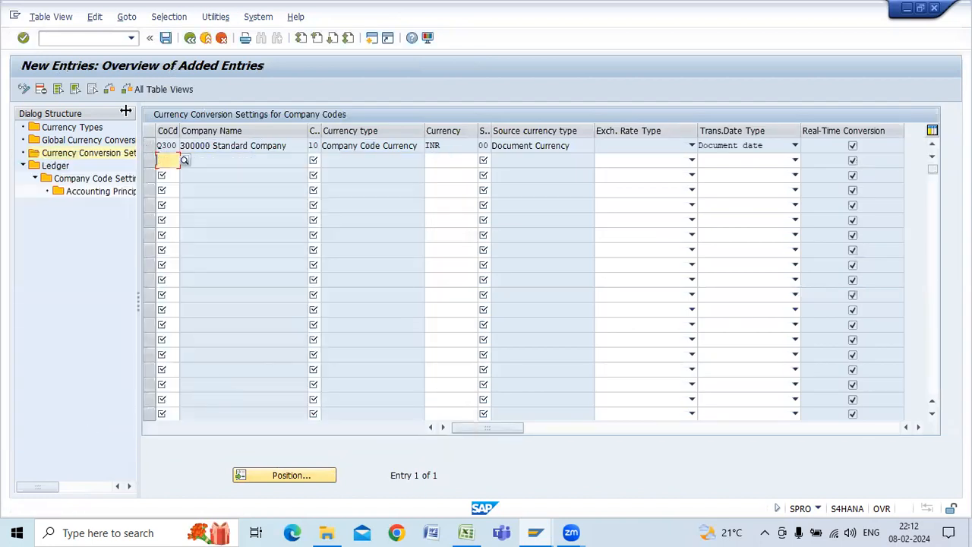
{"action": "left_click", "coordinate": [148, 144]}
{"action": "left_click", "coordinate": [206, 188]}
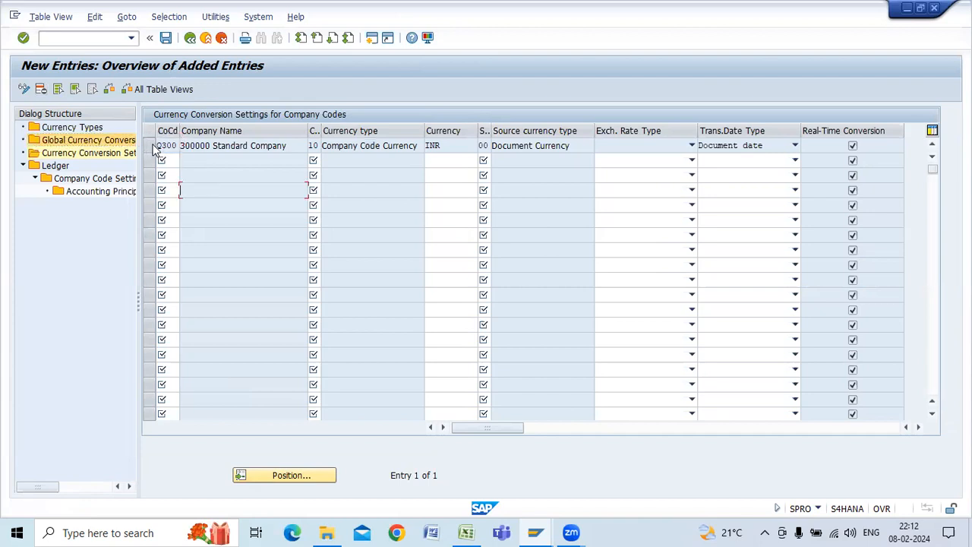
{"action": "left_click", "coordinate": [169, 160]}
{"action": "left_click", "coordinate": [159, 144]}
{"action": "left_click", "coordinate": [166, 38]}
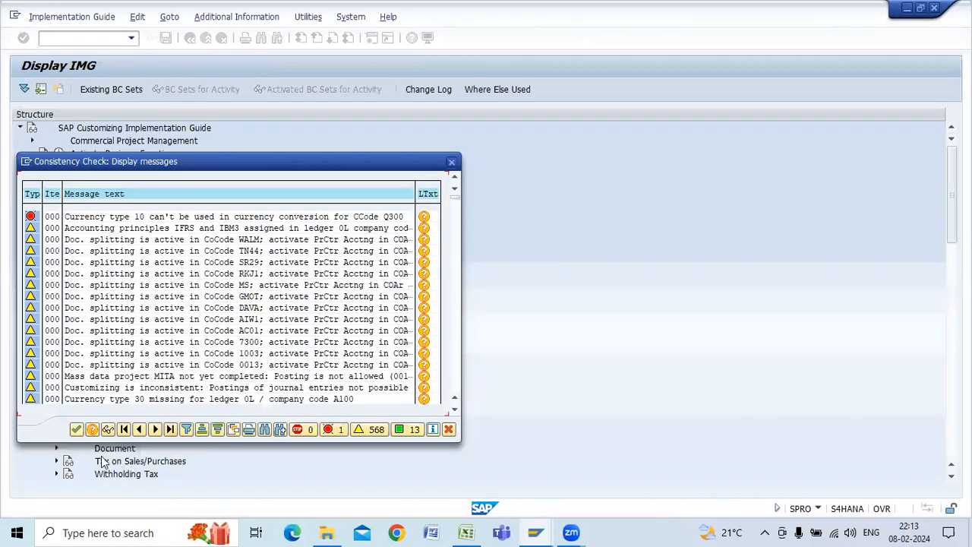
{"action": "left_click", "coordinate": [76, 430]}
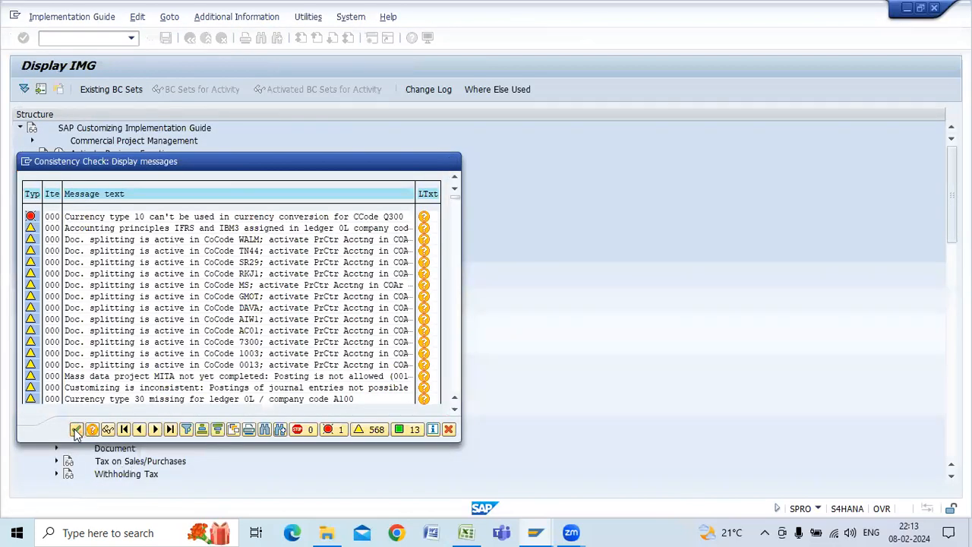